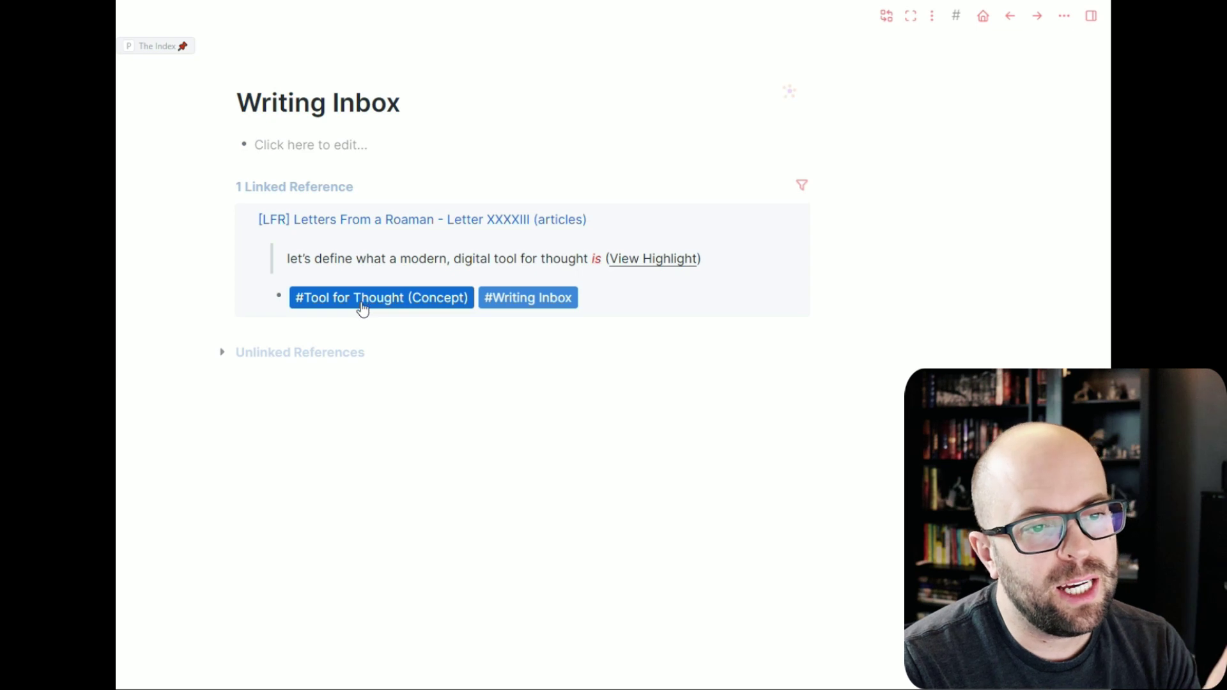
Expand the Letter XXXXIII tool-for-thought highlight and zoom into it to reveal its four child highlights
left_click(317, 261)
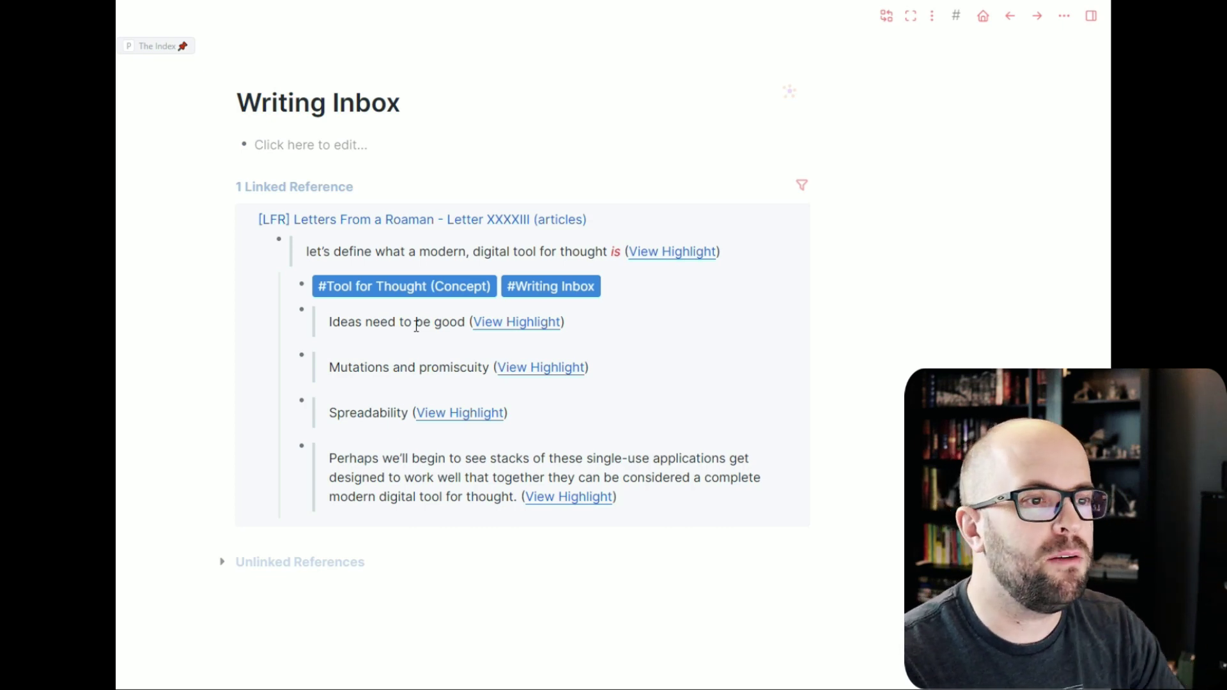
left_click(280, 243)
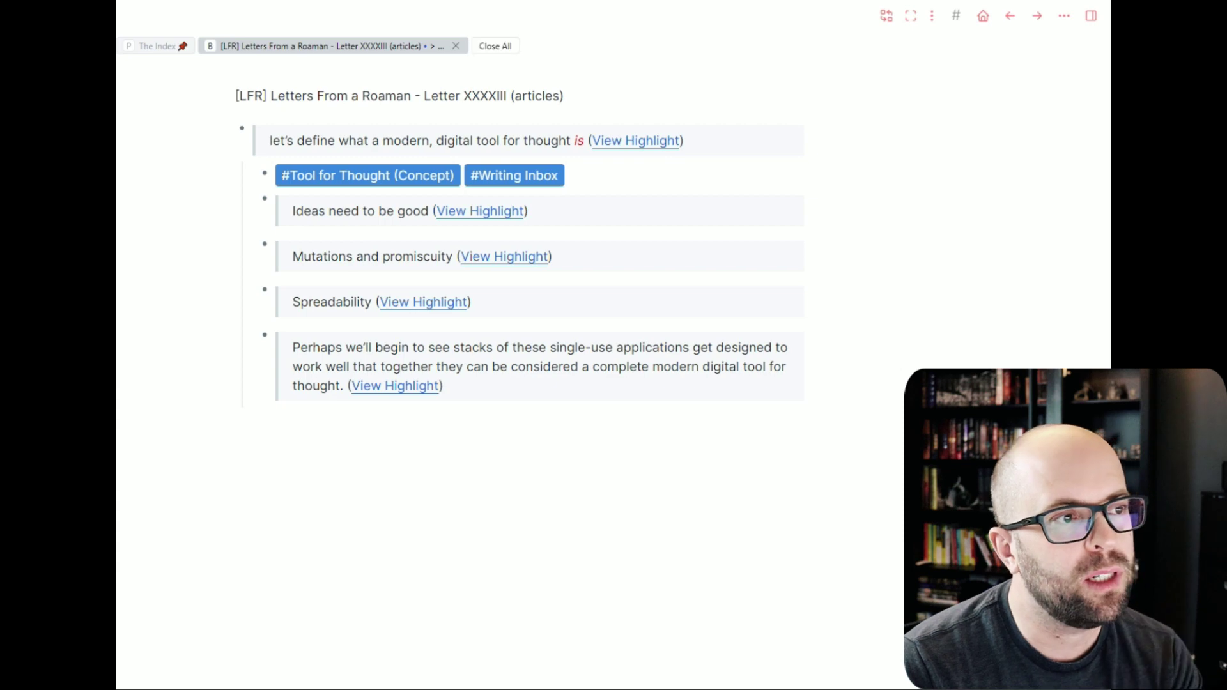
Go from Home through Personal Knowledge Management and PKM as a Discipline, then zoom into Tools for Thought (Concept)
left_click(983, 16)
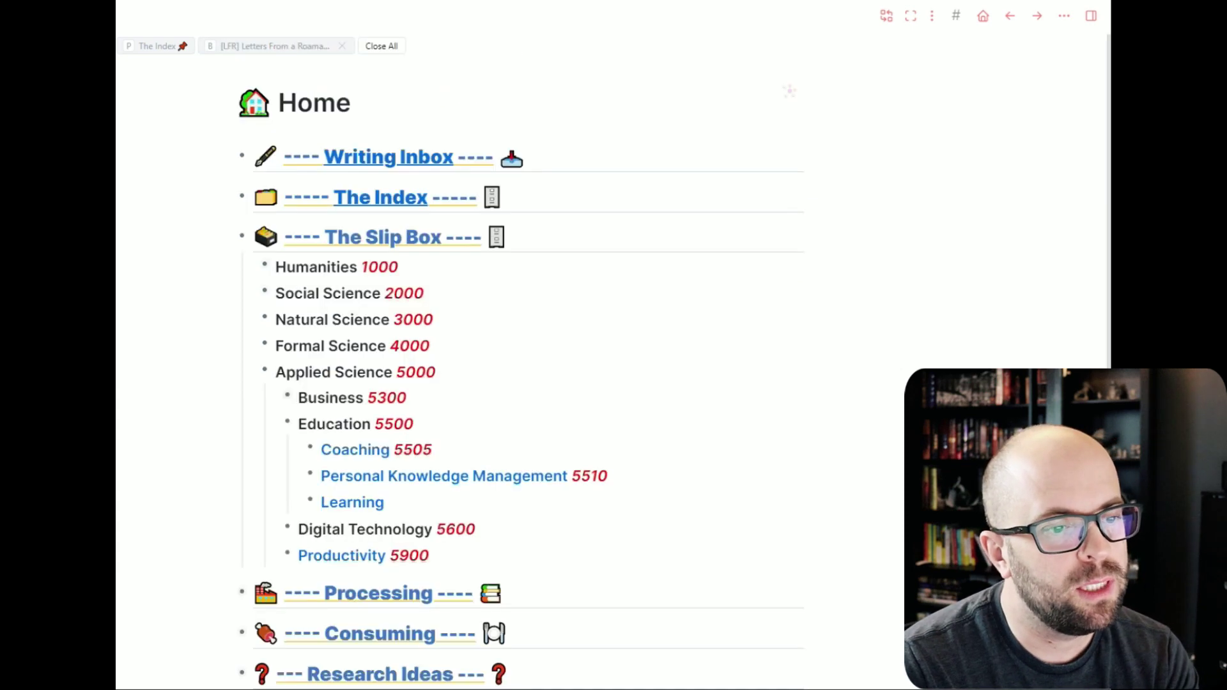
left_click(450, 479)
left_click(330, 146)
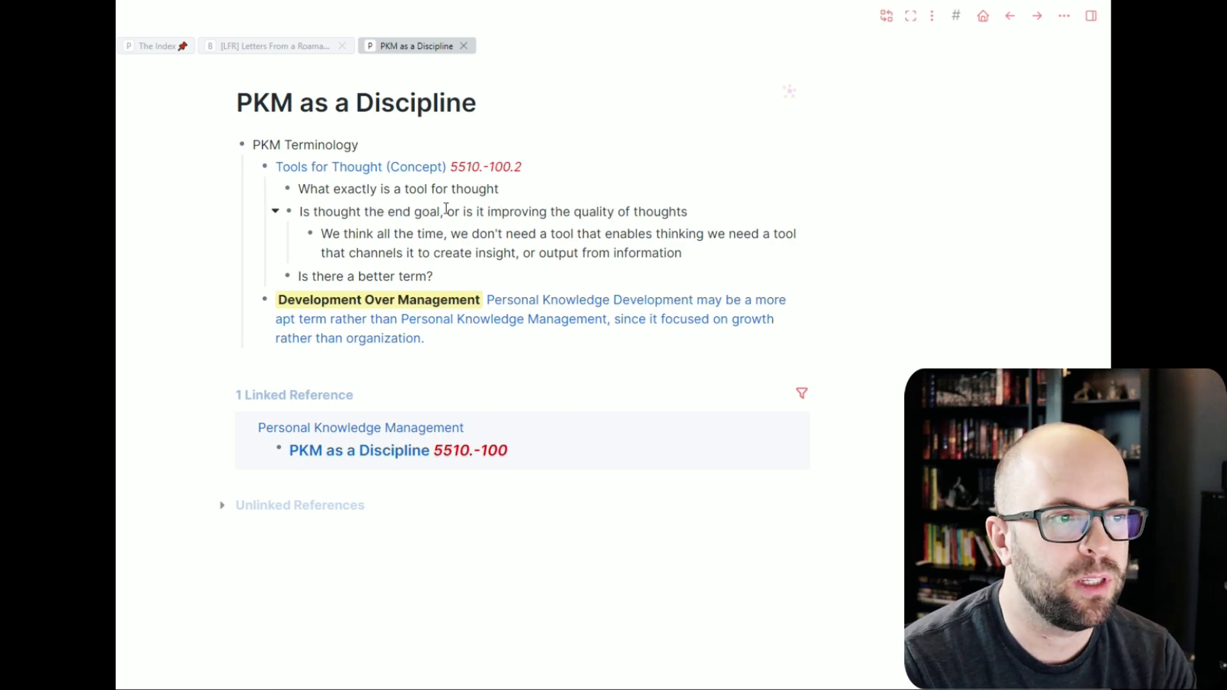
left_click(264, 167)
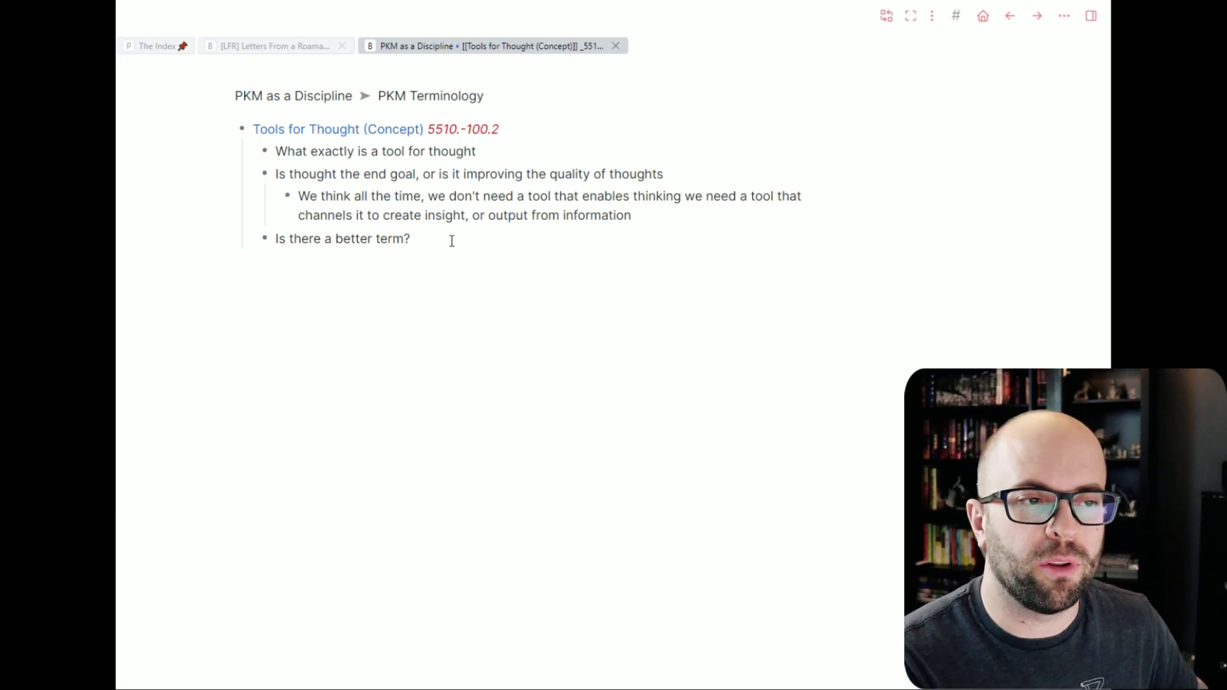
Add a Properties heading with Capturing of ideas and notes on storing ideas and their unequal value
left_click(491, 155)
key("Return")
type("Properties")
key("Return")
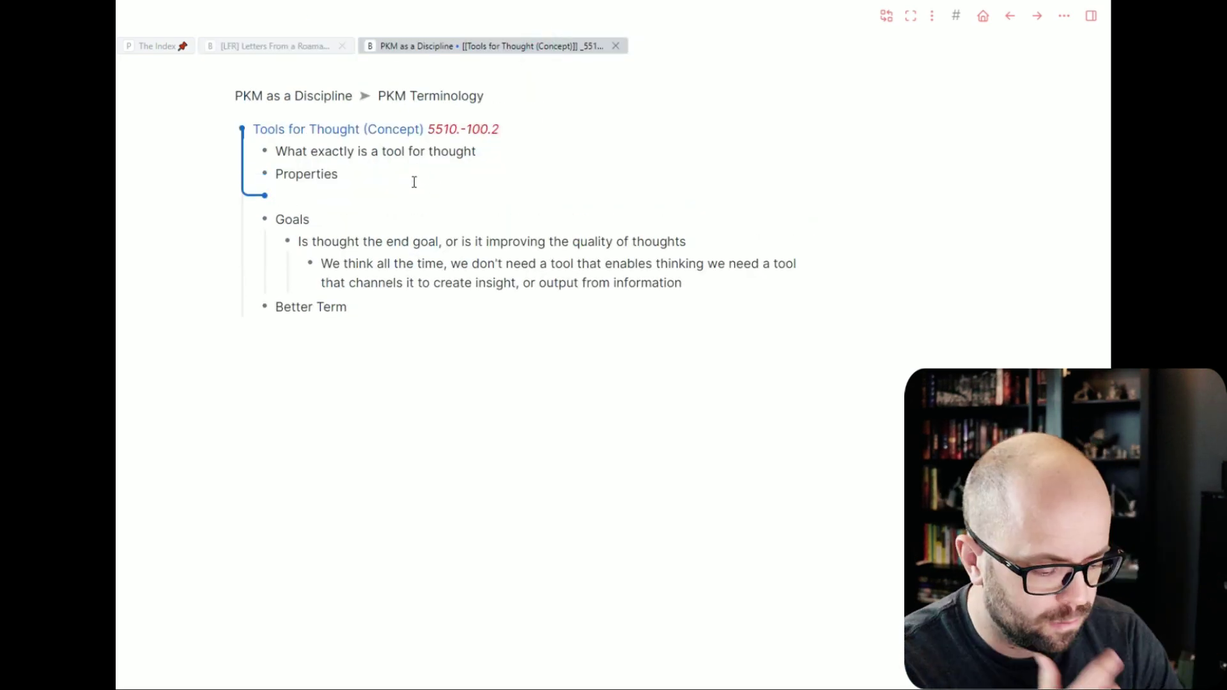
key("Tab")
type("Capturing of ideas")
key("Return")
key("Tab")
type("There are a lot of ideas that we have an our minds are not ideally suited for storing them. So a ")
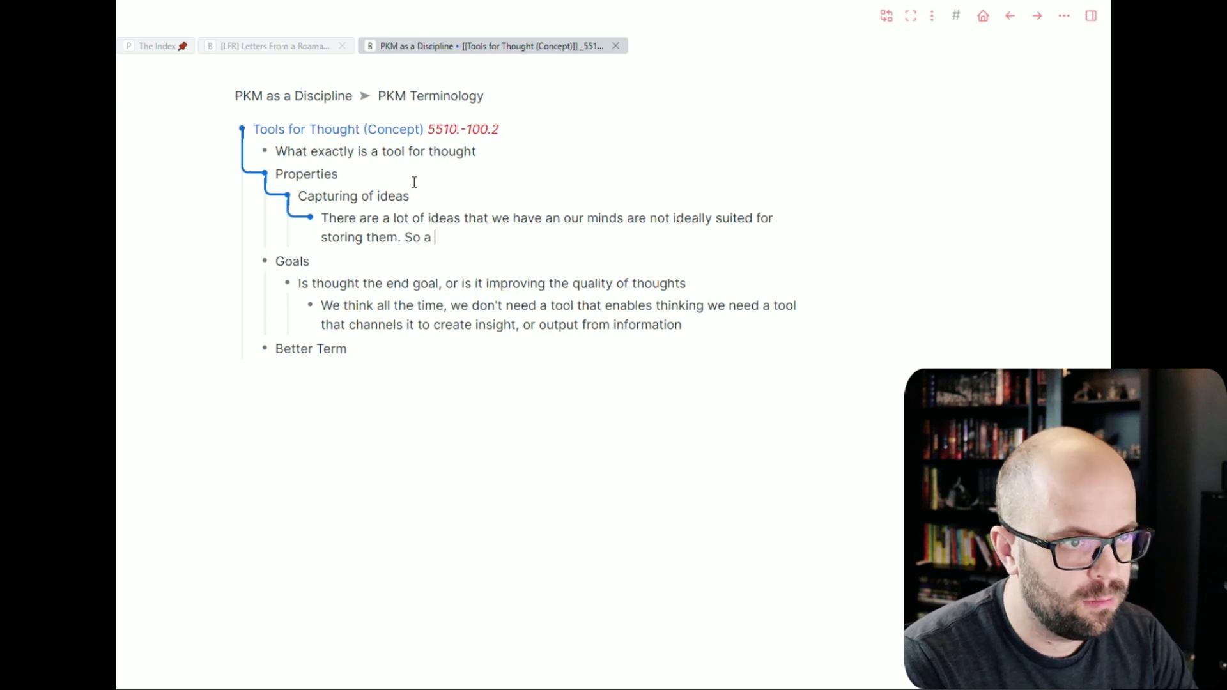
type("TFT should augment memory in terms of offloading it to another system (whether that be analog or digital")
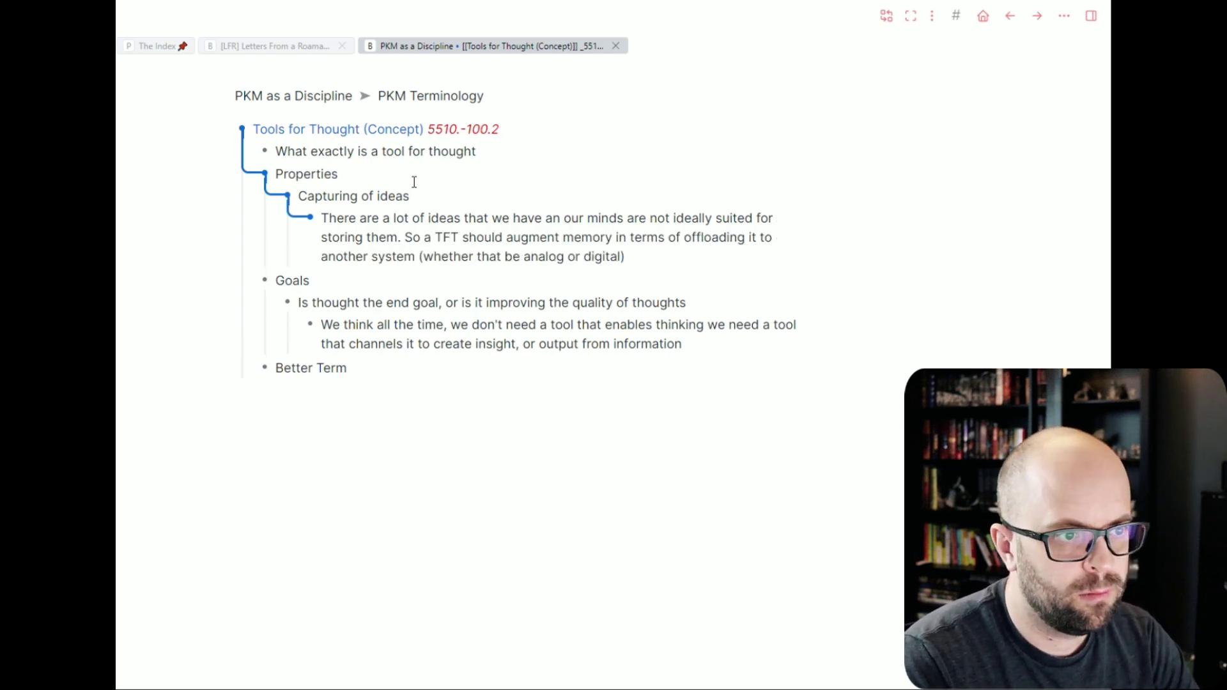
key("Return")
type("Not all of our ideas are of equal value, so there should be some way to")
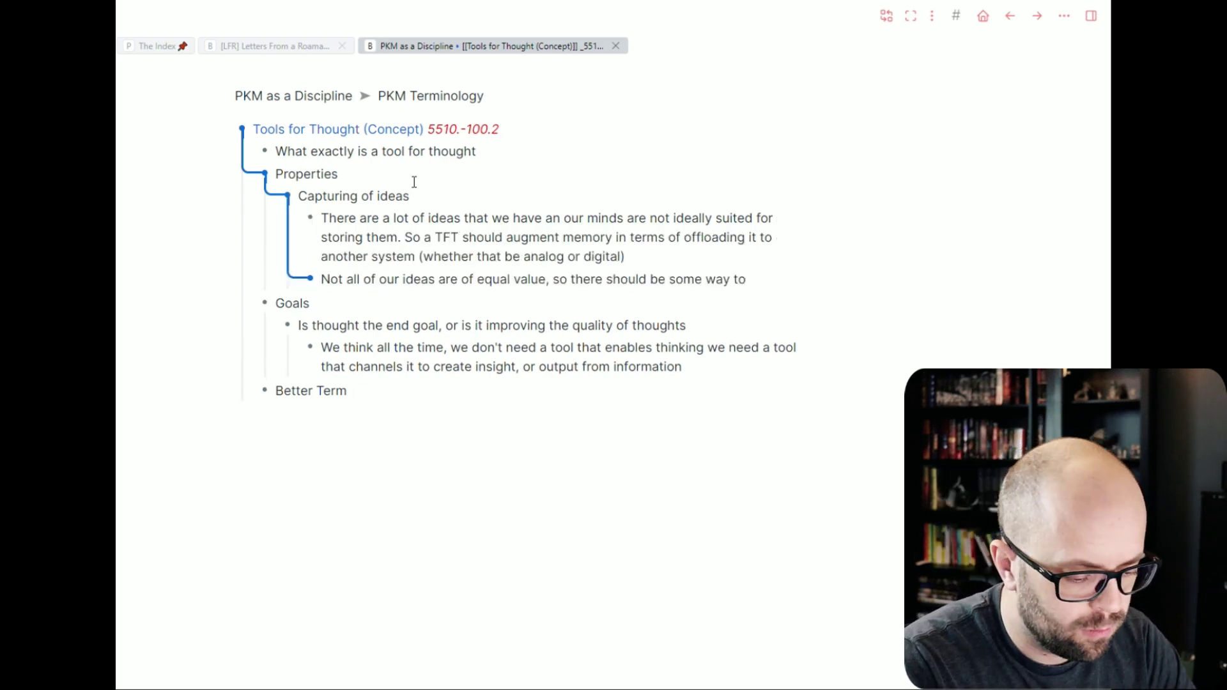
type(" move the good ones forward, identify them, and not over burden the system with the plethora of ")
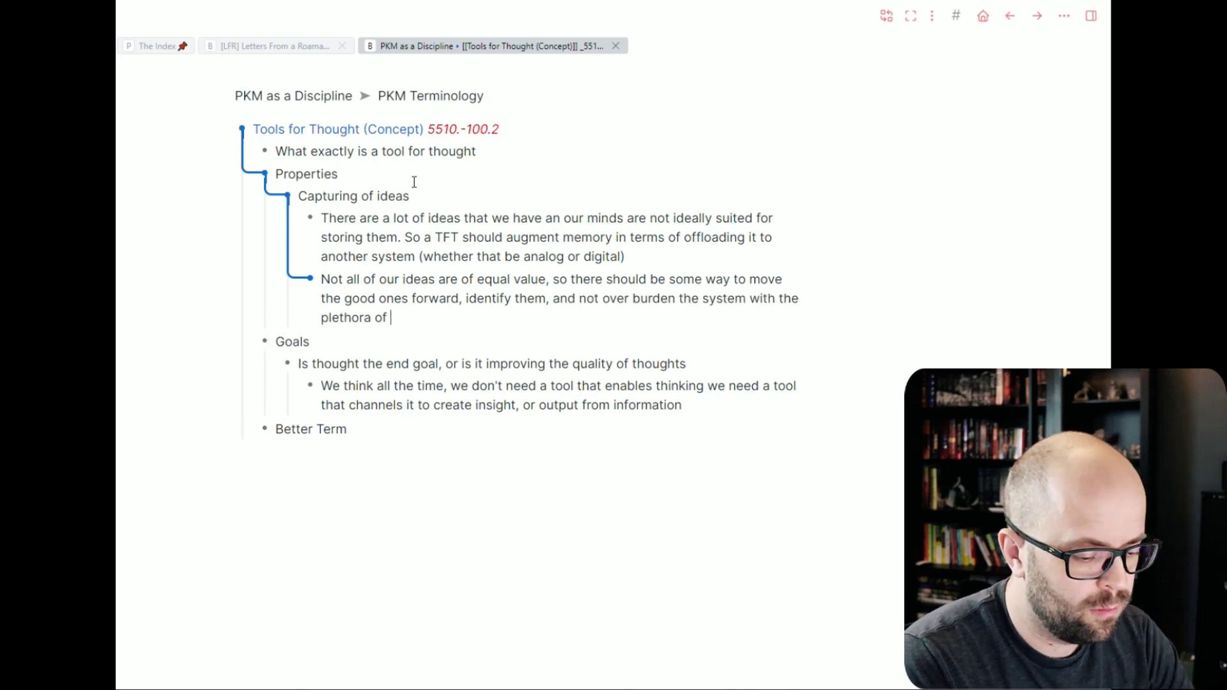
type("bad ideas and thoughts that we have everyday.")
Add a TODO 'Need to do bad work before good work' and the David Allen quote on storing ideas
key("Return")
key("Tab")
key("ctrl+Return")
type("Need to do ba")
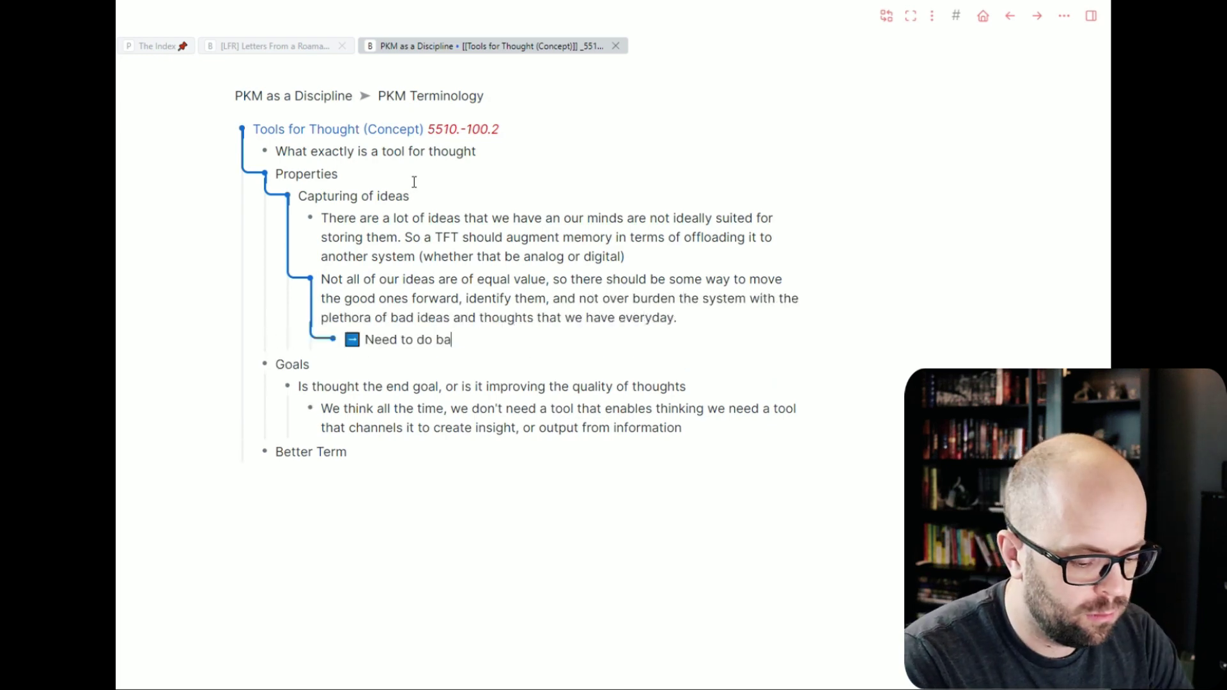
type("d work before good work")
left_click(652, 262)
key("Return")
key("Tab")
type("Quote - David Allen Minds are for having ideas, not storing them.")
Add the Selection of Thoughts, Collisions of Ideas and Development of Ideas property headings
left_click(540, 299)
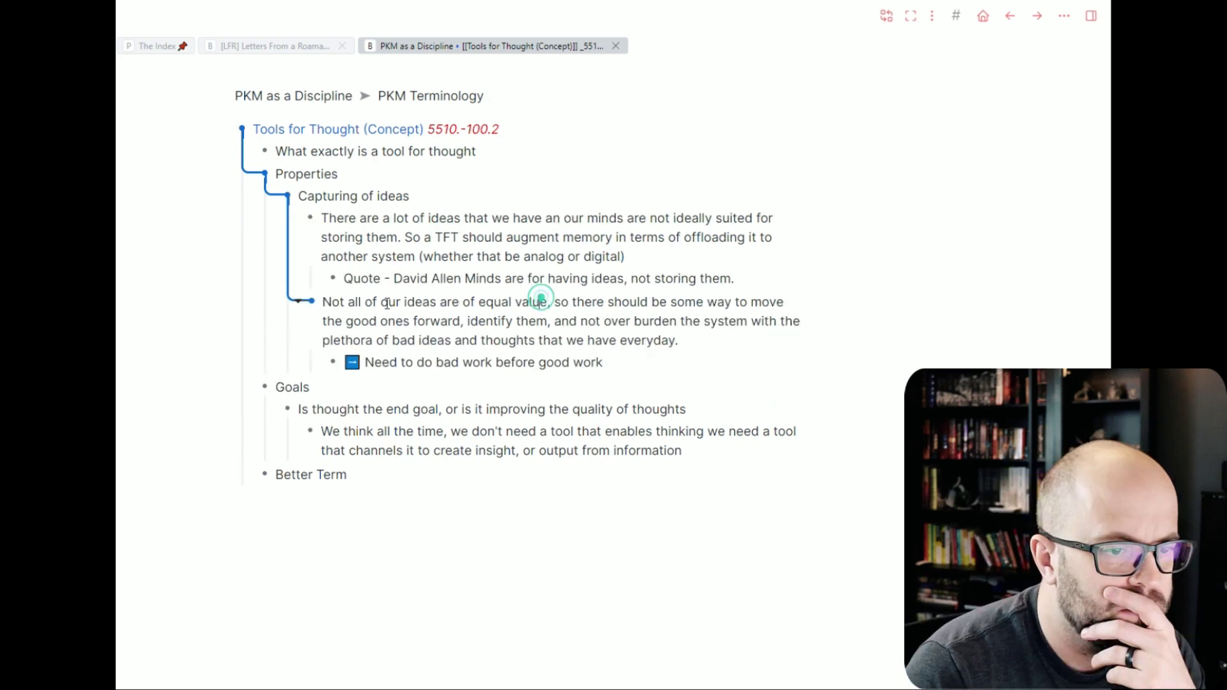
left_click(769, 280)
key("Return")
key("shift+Tab")
key("shift+Tab")
type("Selection of Thoughts")
key("ctrl+shift+Tab")
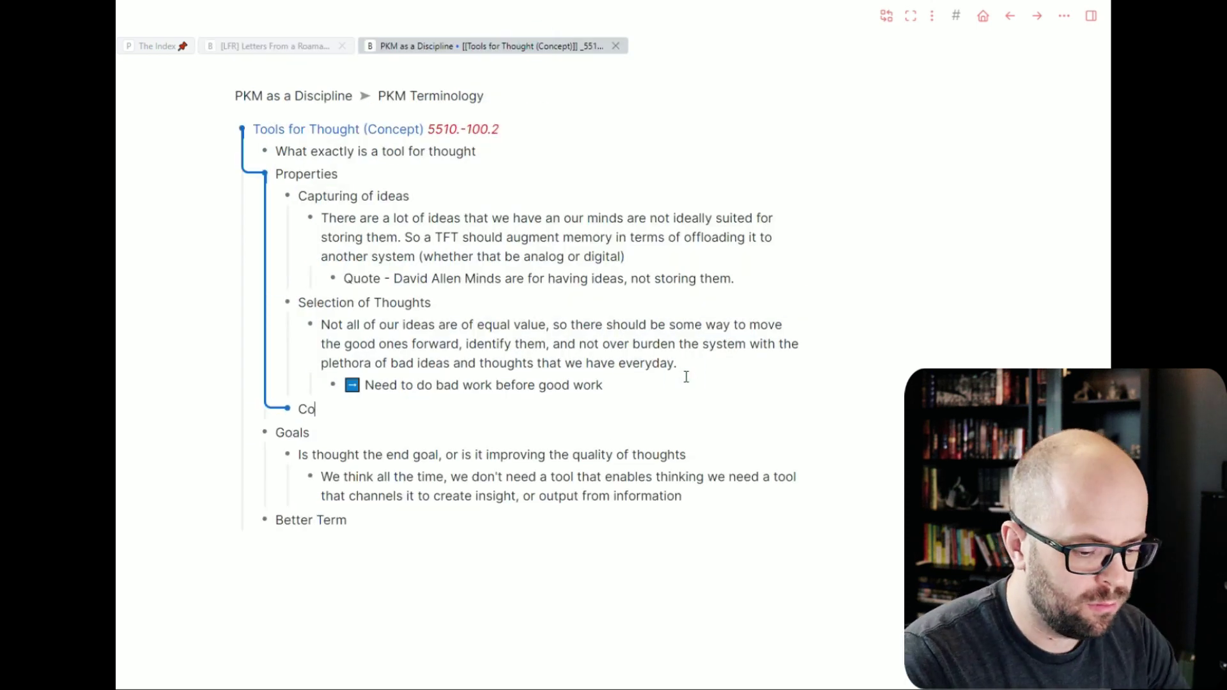
type("lisions of Ideas")
key("Return")
type("Development of")
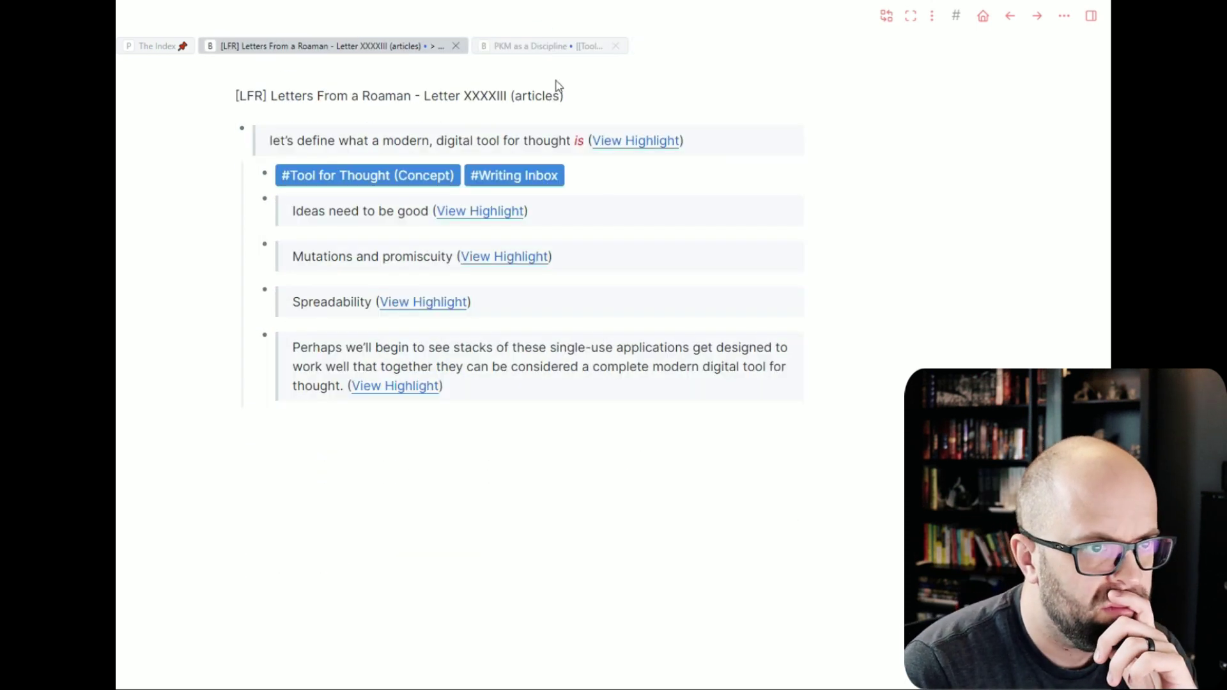
key("ctrl+Tab")
left_click(328, 458)
Under Goals, add Spreadability with the question 'Is the goal to spread our ideas to others?'
key("Return")
type("Is hte")
key("BackSpace")
key("BackSpace")
key("BackSpace")
key("BackSpace")
key("BackSpace")
key("BackSpace")
type("Spreadability")
key("Return")
key("Tab")
type("Is the goal to spread our ideas, t")
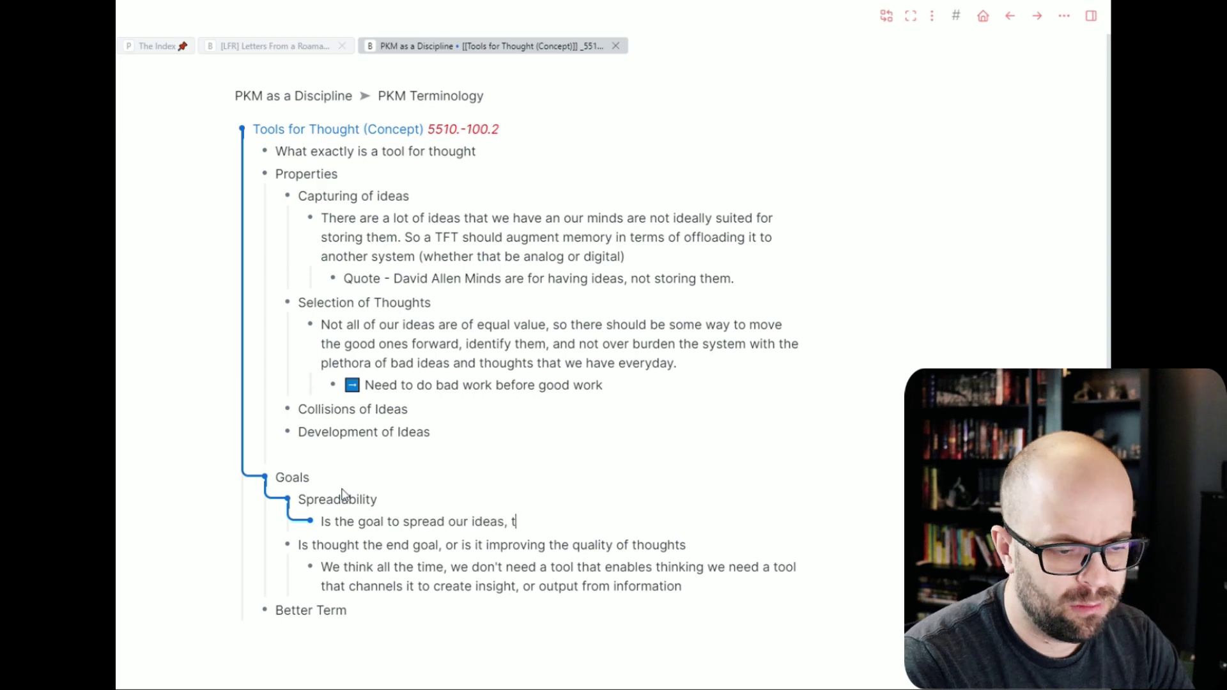
key("BackSpace")
key("BackSpace")
key("BackSpace")
type("to others?")
key("Return")
Add a follow-up note that the real goal is better thinking, not just enabling thinking
scroll(562, 504, "down", 1)
left_click(684, 543)
key("Return")
type("So is ")
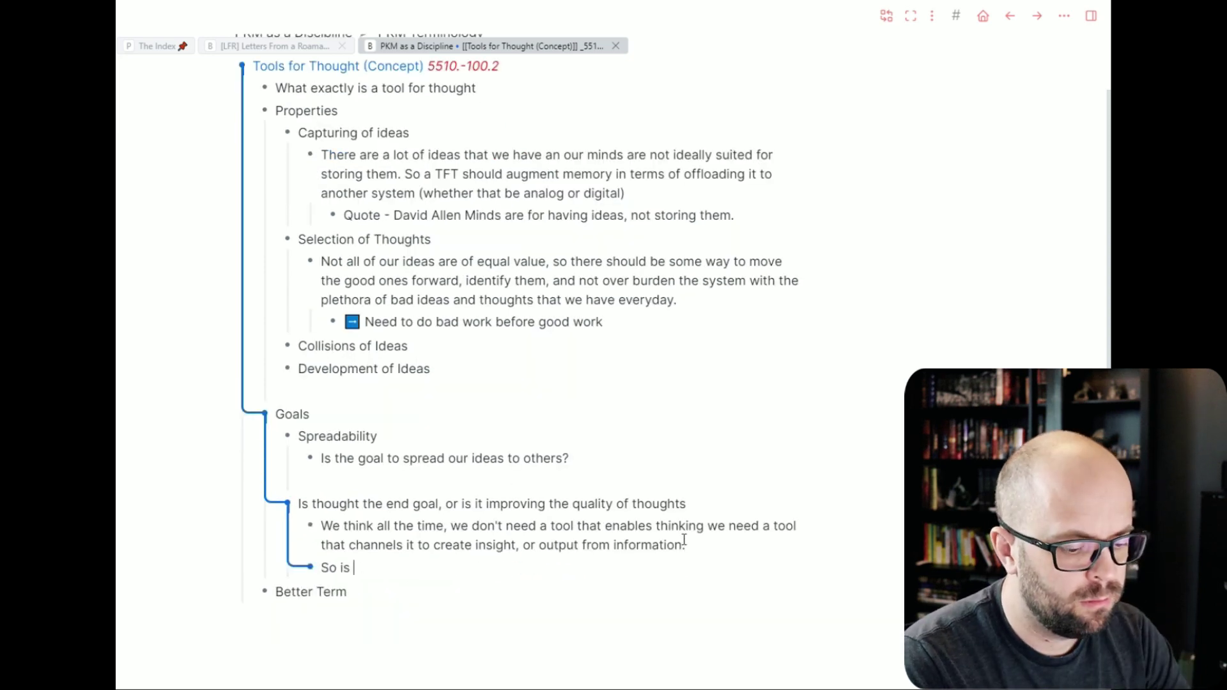
type("the goal really better thinking rather than just enabling thinking, since we cannot control thinking, it")
key("ctrl+BackSpace")
key("ctrl+BackSpace")
key("ctrl+BackSpace")
key("ctrl+BackSpace")
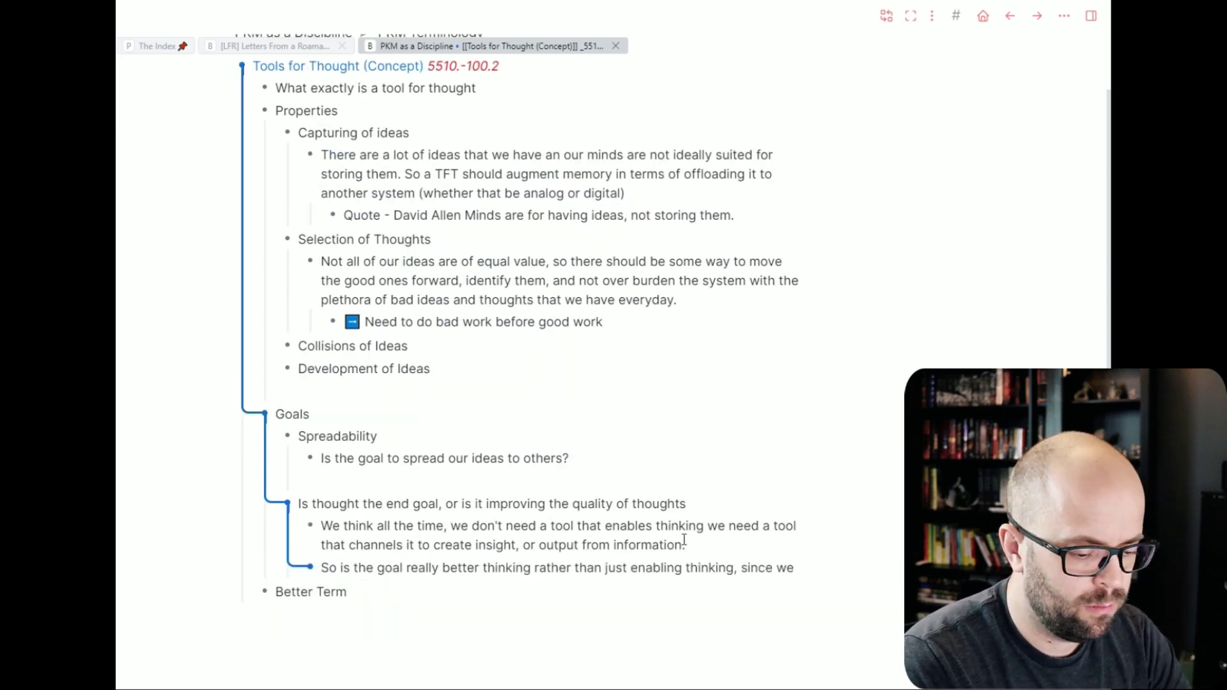
type("don't have the ability to stop thinking, it is not a switch that is off and that we hope to turn on.")
key("Return")
key("Tab")
type("What we are really looking f")
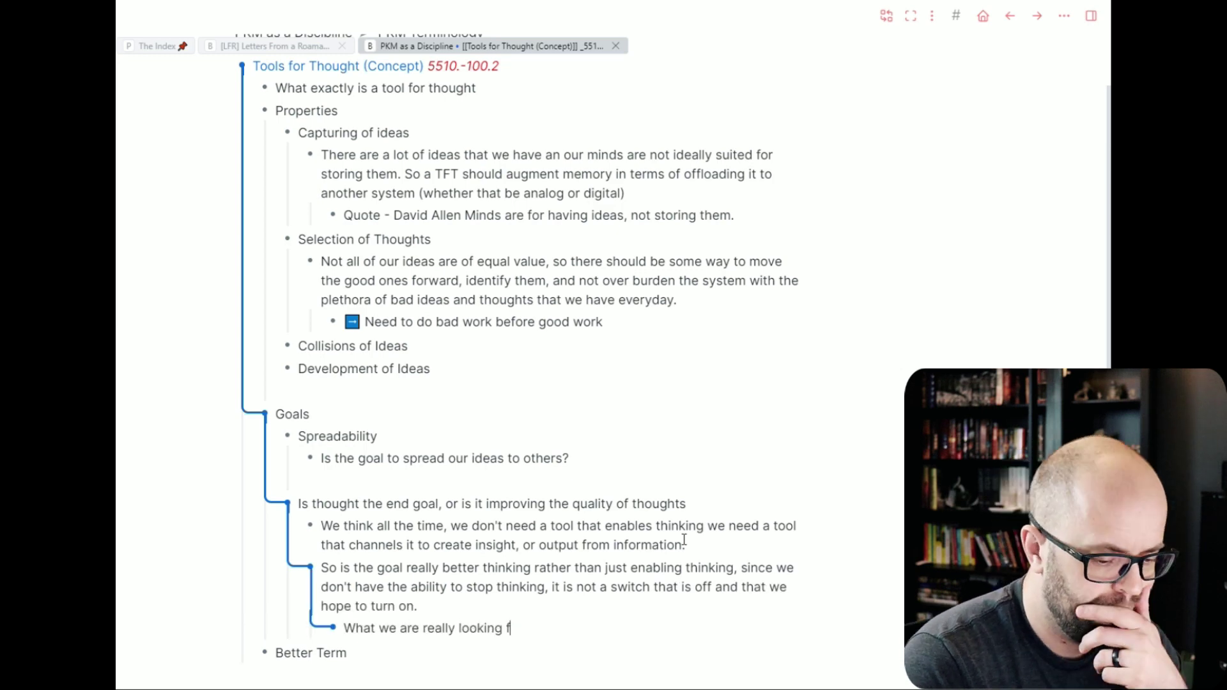
type("or is better thinking, identifying our best thoughts, developing those, and generating some sort")
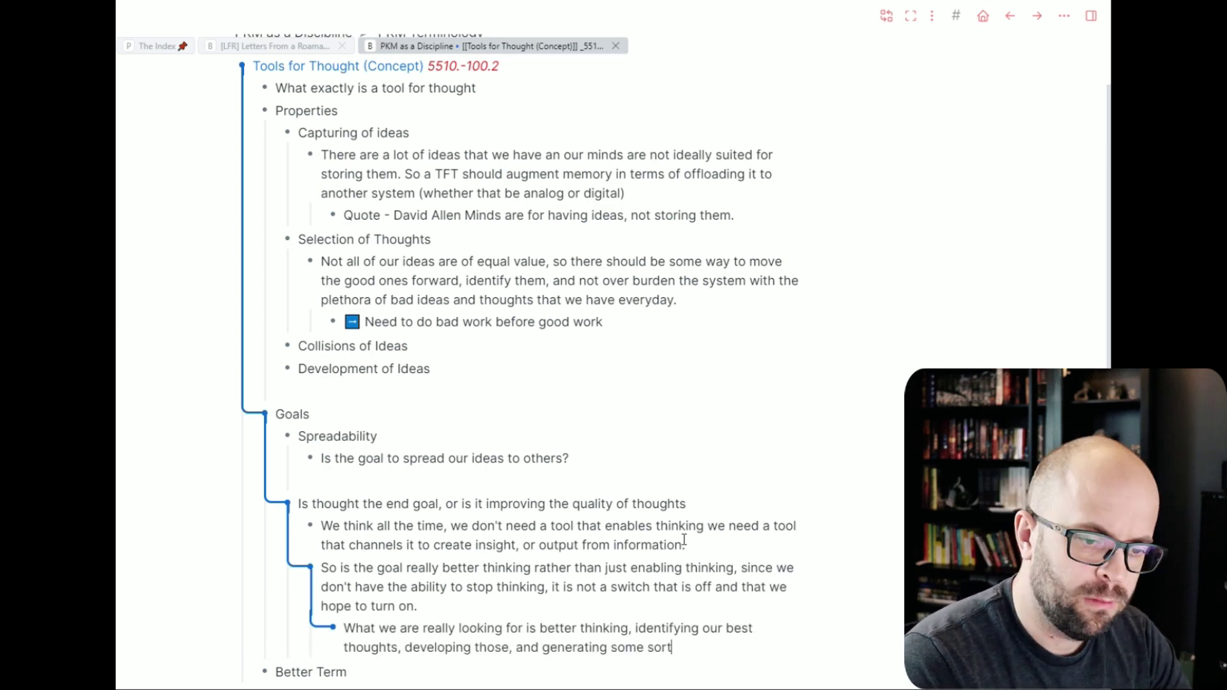
type(" of output from them.")
Under Better Term, list Tools for Better Thinking, ... Thinking Development, ... Insight and ... Understanding
scroll(511, 447, "down", 2)
left_click(392, 567)
key("Return")
key("Tab")
type("Tools for Better Thinking")
key("Return")
type("... Thinking Development")
key("Return")
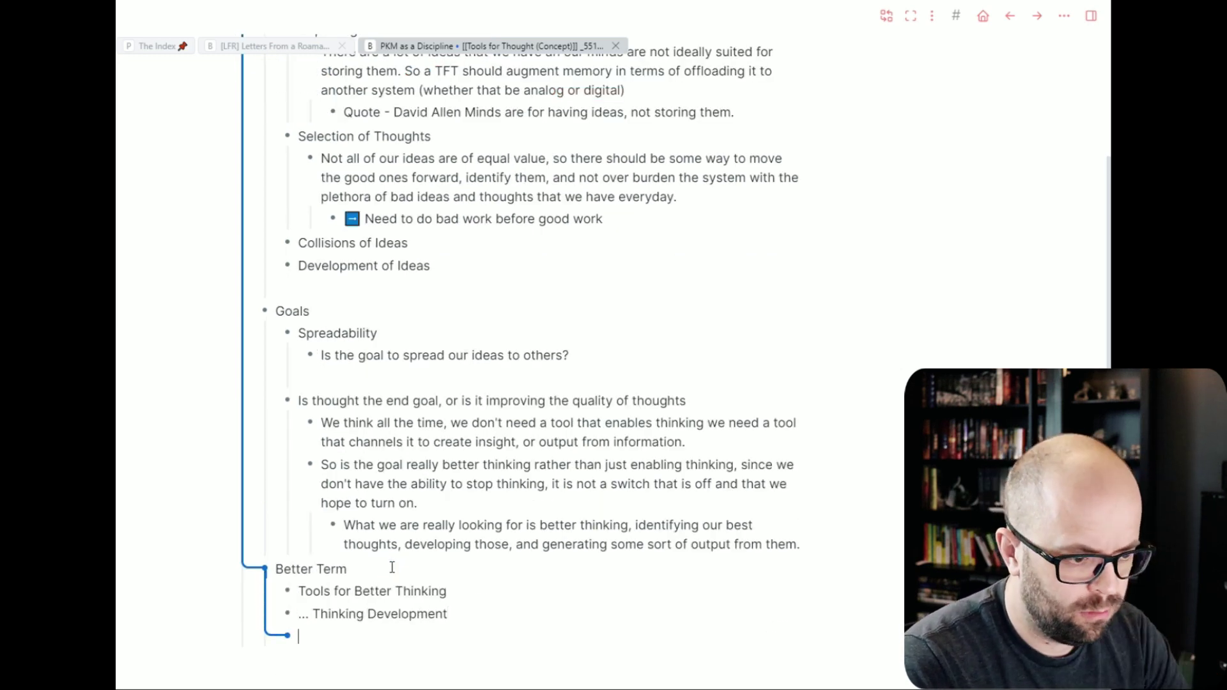
type("... Insight")
key("Return")
type("... Understanding")
Group the candidate terms under a new 'Some options for a better term' block
left_click(392, 563)
key("Return")
type("Some options for a better term")
key("Down")
key("Tab")
left_click(369, 522)
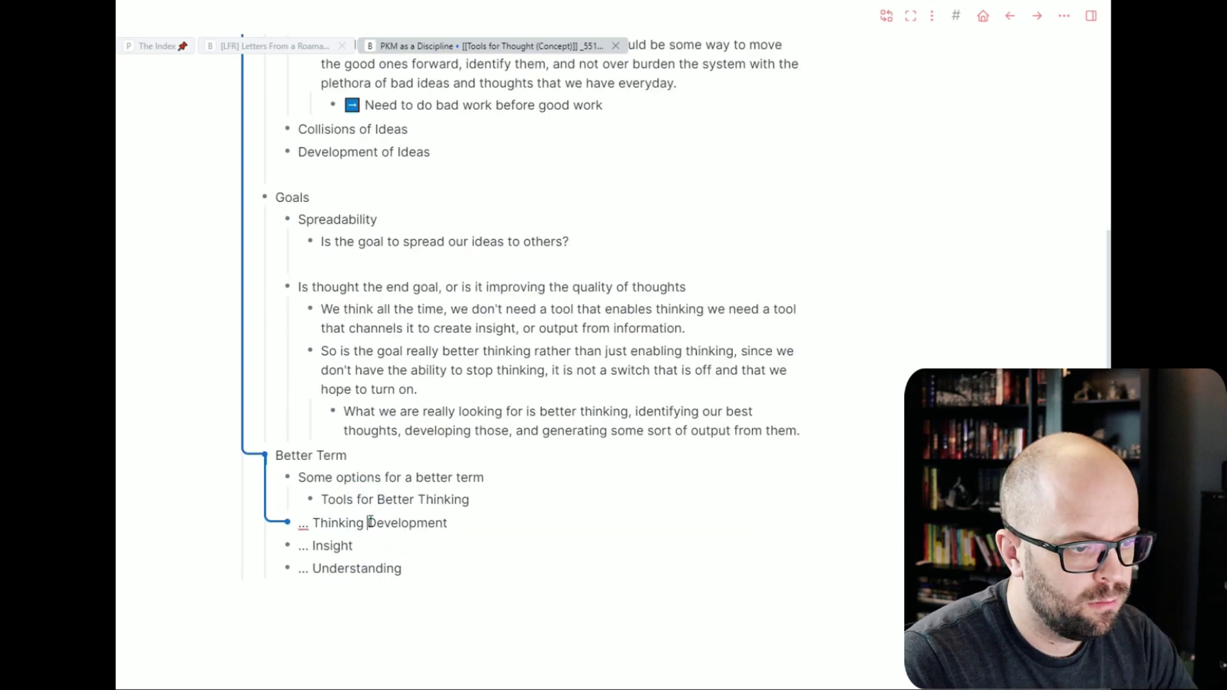
key("Tab")
key("Down")
Add 'What are the considerations for what makes a good term?' with 'Catchy, and informative' and a past-association point
key("Tab")
key("Down")
key("Tab")
scroll(369, 522, "up", 1)
left_click(350, 526)
key("Return")
type("What are the considerations for what makes a good")
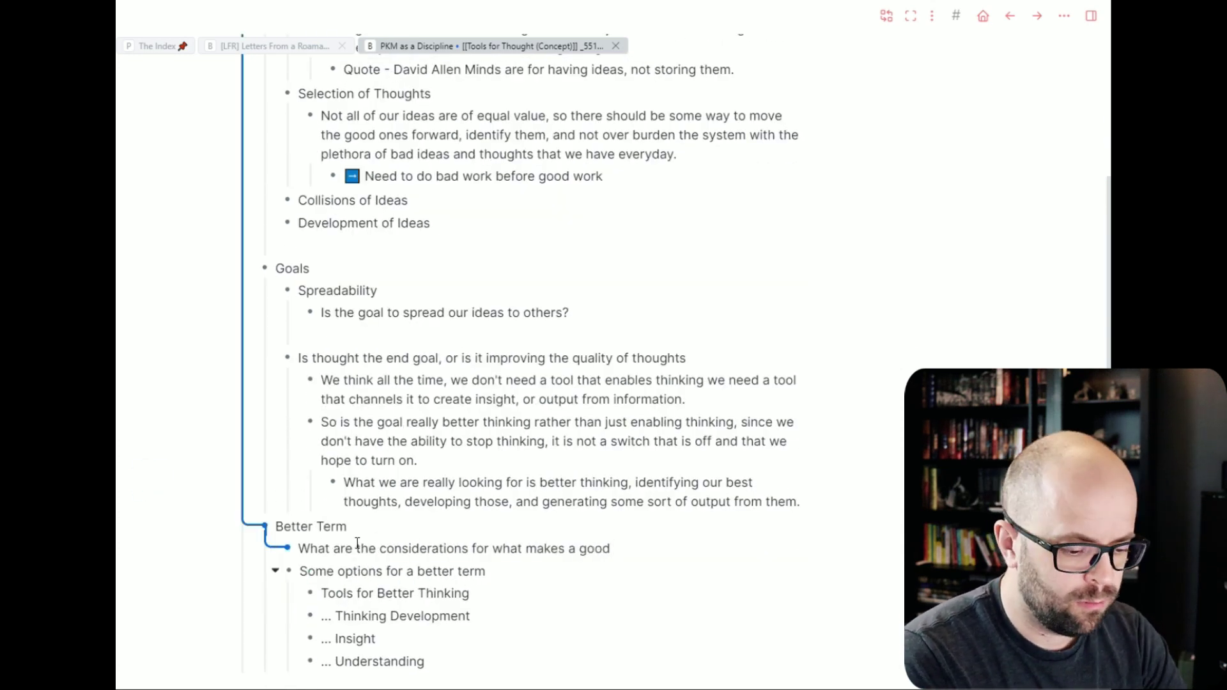
type(" term?")
key("Return")
key("Tab")
scroll(335, 514, "down", 1)
type("Catchy, and informative")
key("Return")
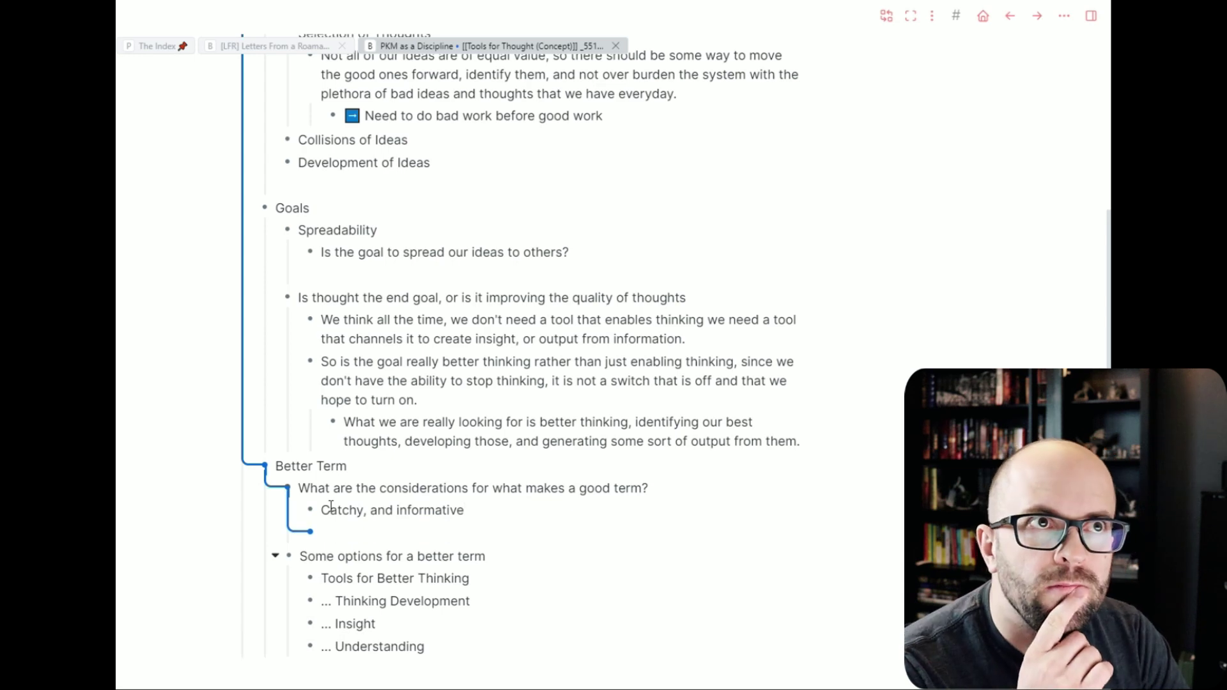
type("Is there a burden of past association with some terms that need to be shed by creating new ones")
Add the origin-of-'Tool for Thought' question and a note on inconsistent PKM terms citing How to Read A Book
key("Return")
scroll(332, 511, "up", 1)
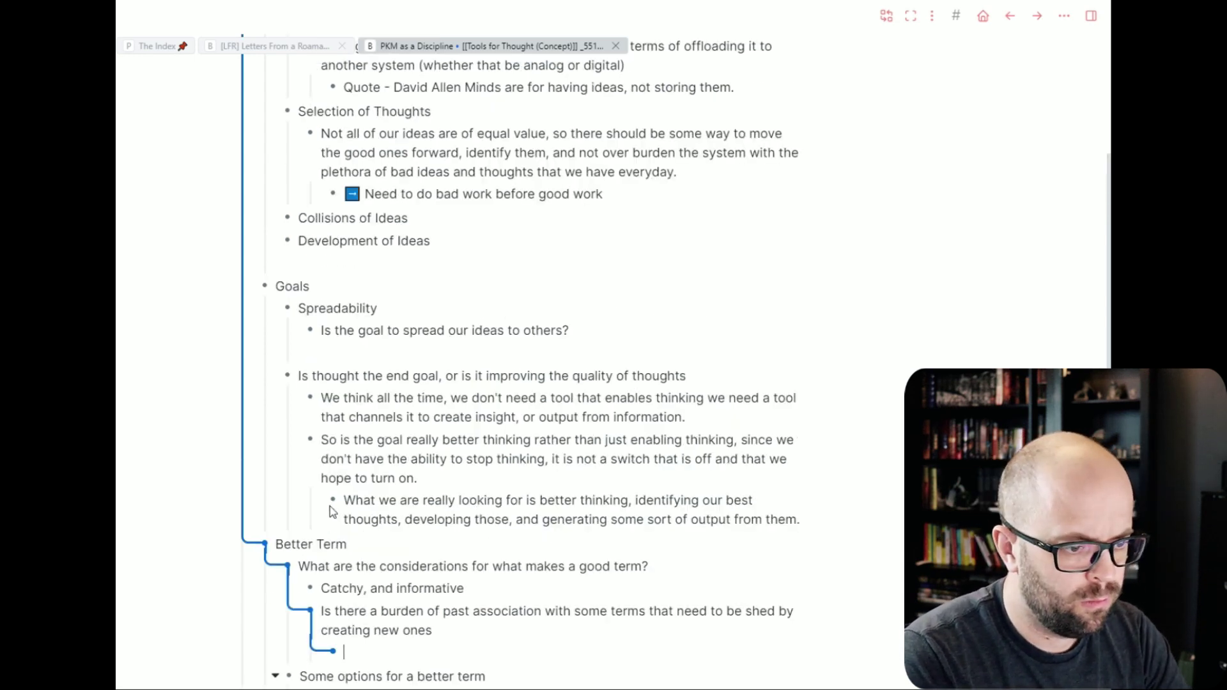
type("❓ What is the origin of the term \"Tool for Thought\"")
key("Return")
scroll(711, 495, "down", 3)
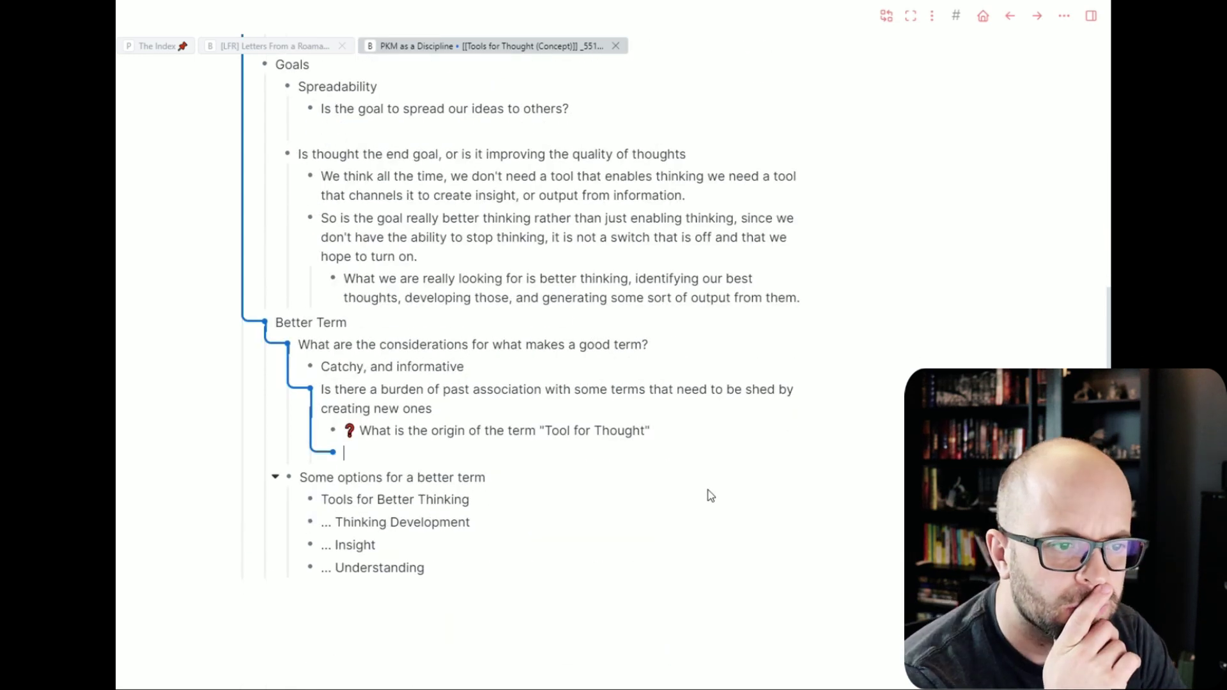
type("➡️ One of the challenges within PKM")
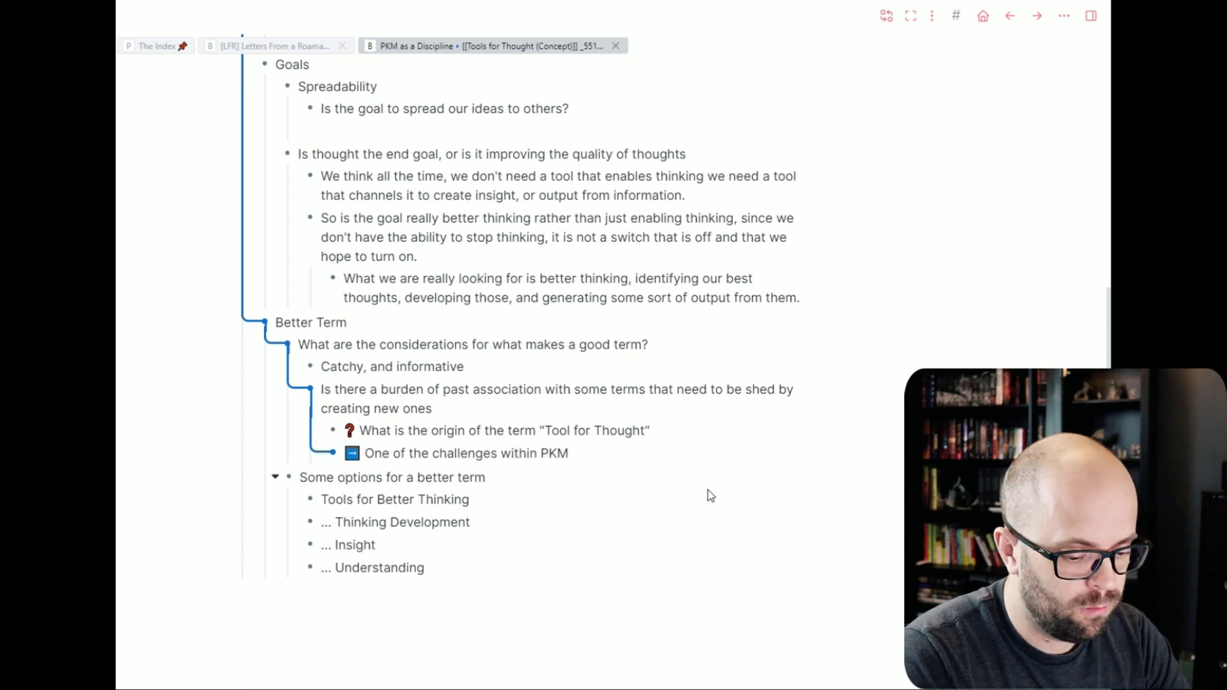
type(", or any field is that different people use the same words, but don't u")
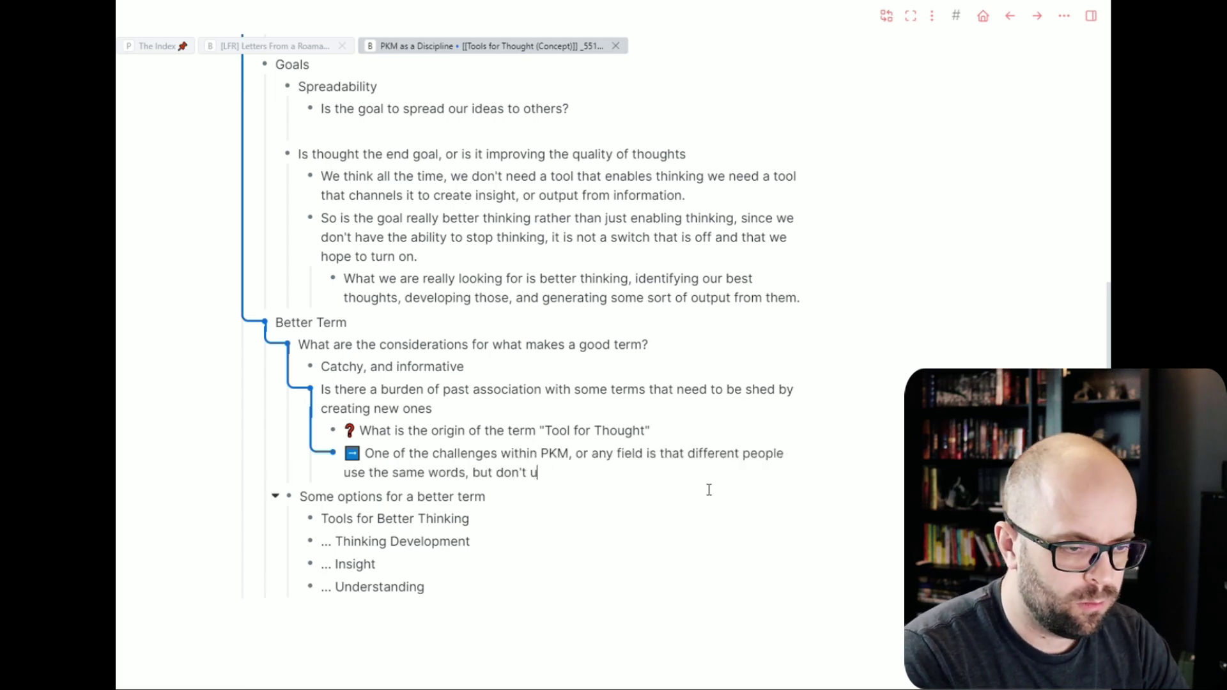
type("se them in the same way. There are different meanings.")
key("Return")
key("Tab")
type("As discussed in How to Read A Book - We have not come to")
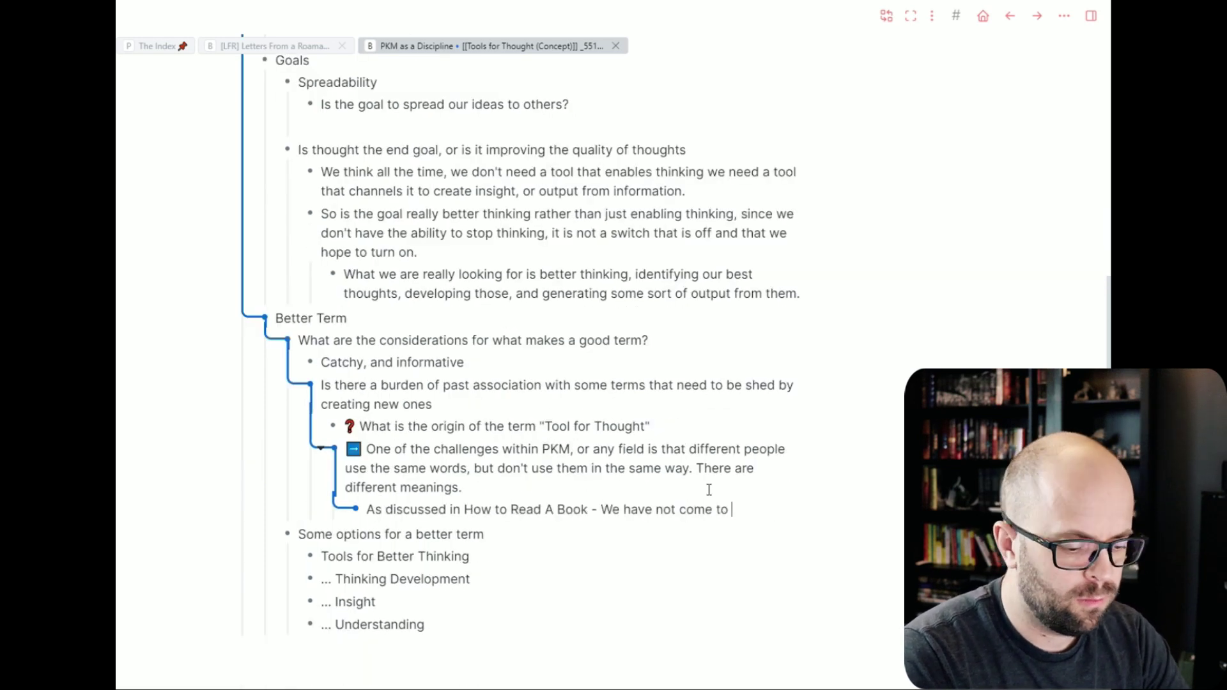
scroll(709, 489, "up", 7)
Under Collisions of Ideas, note that thoughts are time bound and external tools enable idea collisions
left_click(461, 409)
key("Return")
key("Tab")
type("Thoughts within our minds are time bound,")
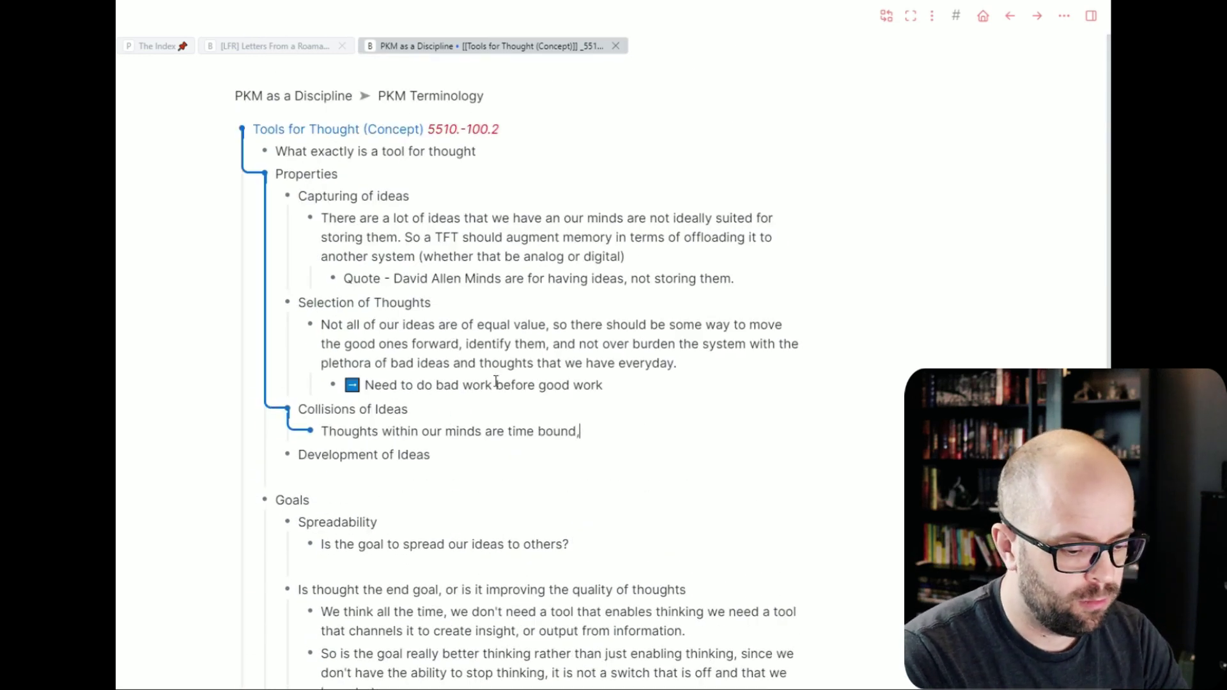
type(" so for two ideas to collide they need to both be in our working memory at the same time.")
key("Return")
key("Tab")
type("The")
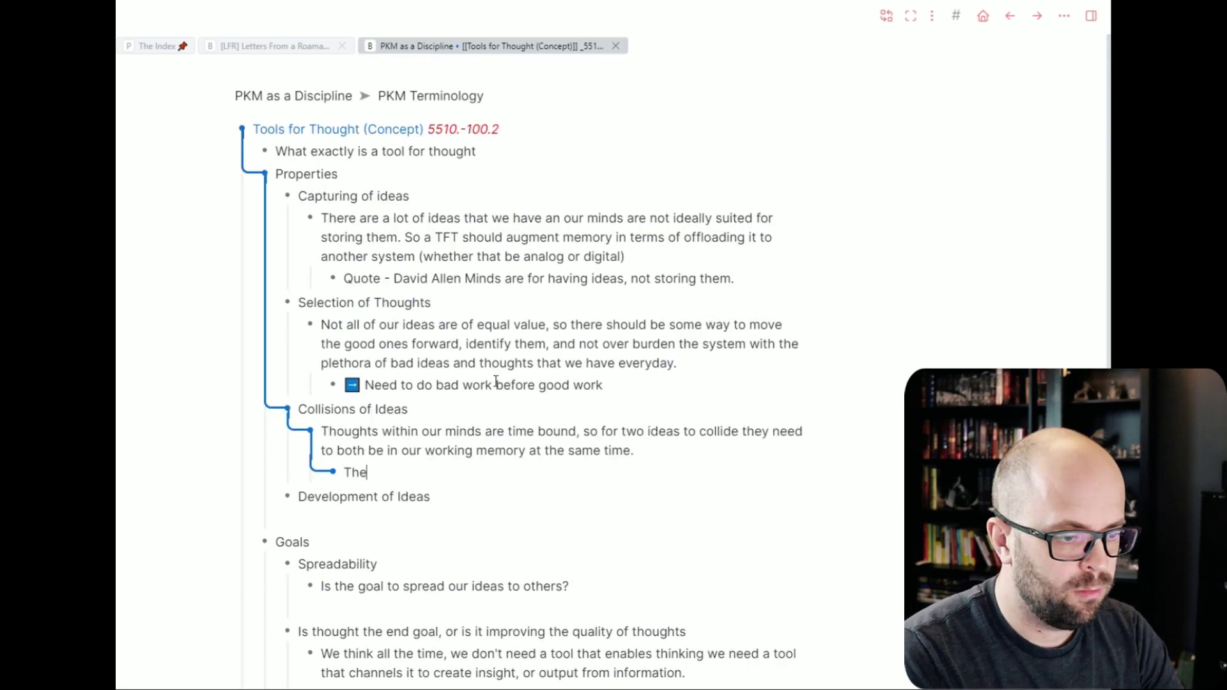
type(" likelihood of effective and productive collisions through this mechanism is not very likely")
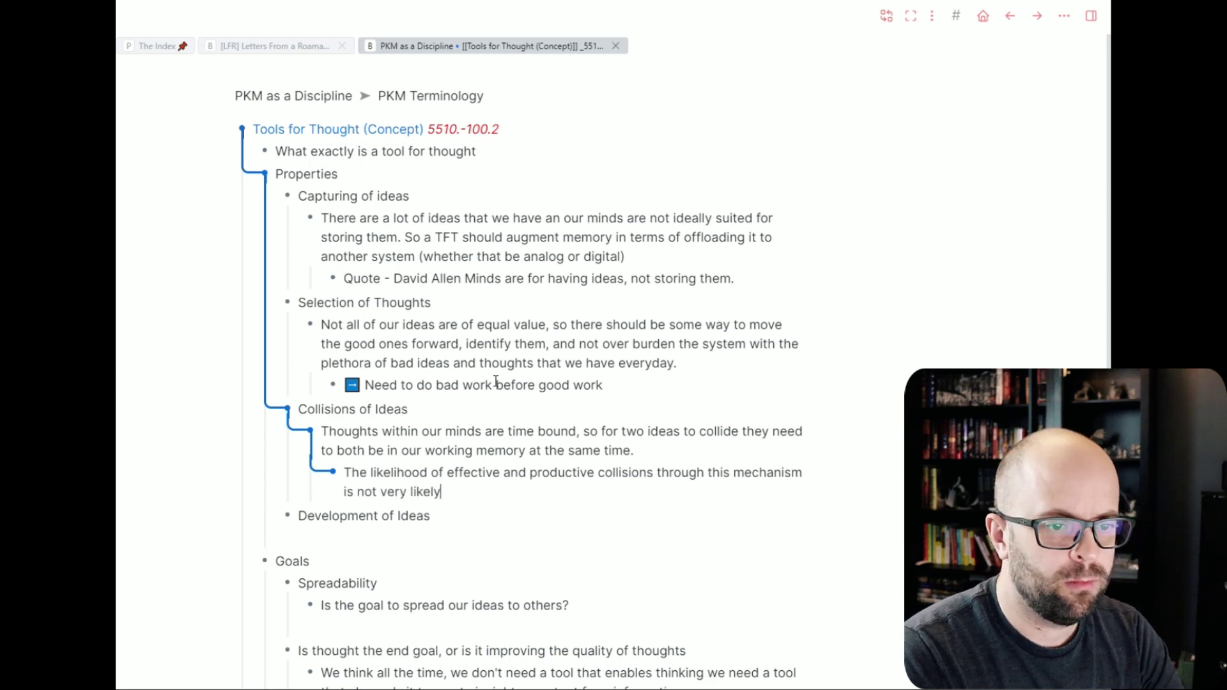
key("Return")
type("This is where an external tool can facilitate collisions between thoughts by")
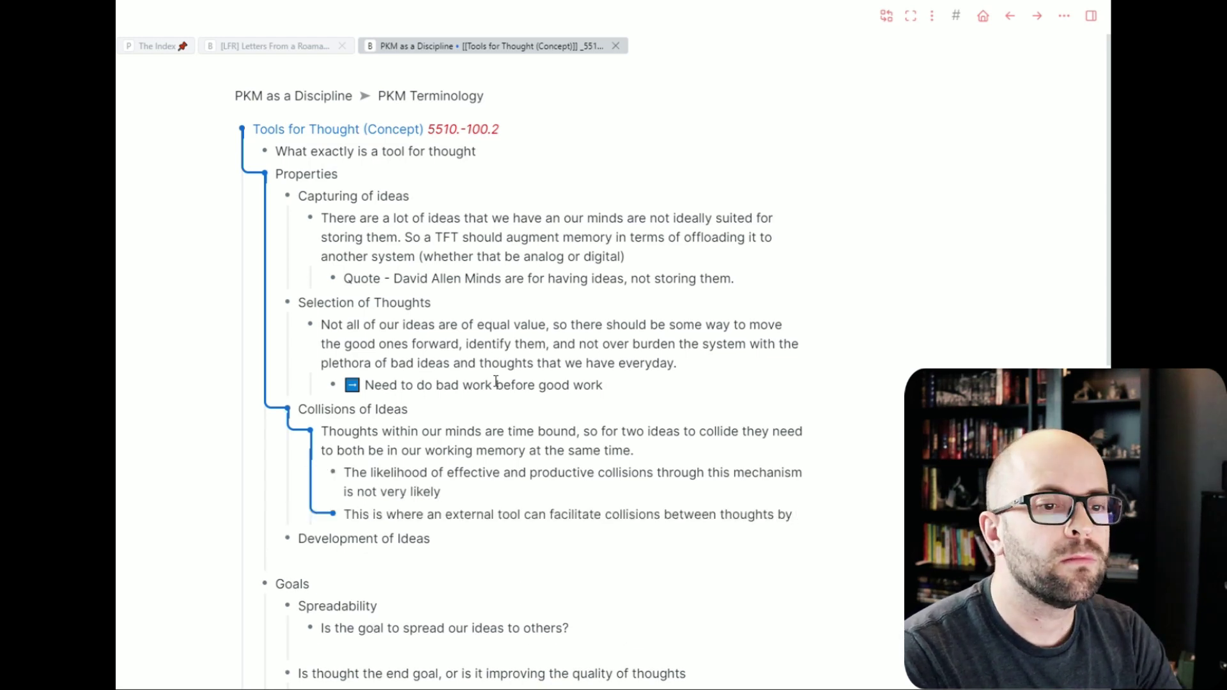
type(" giving thoughts a physcial location (analog or digital) rather than only a time")
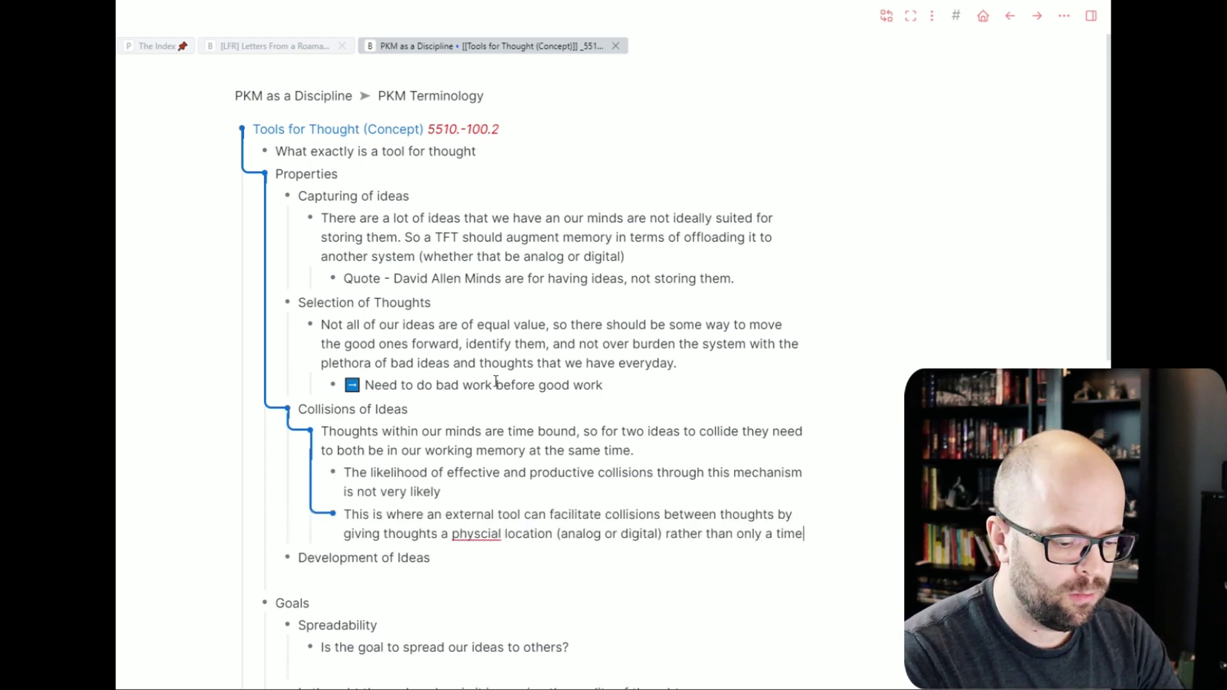
type(" based one.")
key("Return")
key("BackSpace")
Under Development of Ideas, explain letting go of holding ideas via a Thought Enabling Tool (versus memory aid)
left_click(397, 578)
key("Return")
key("Tab")
type("In order to")
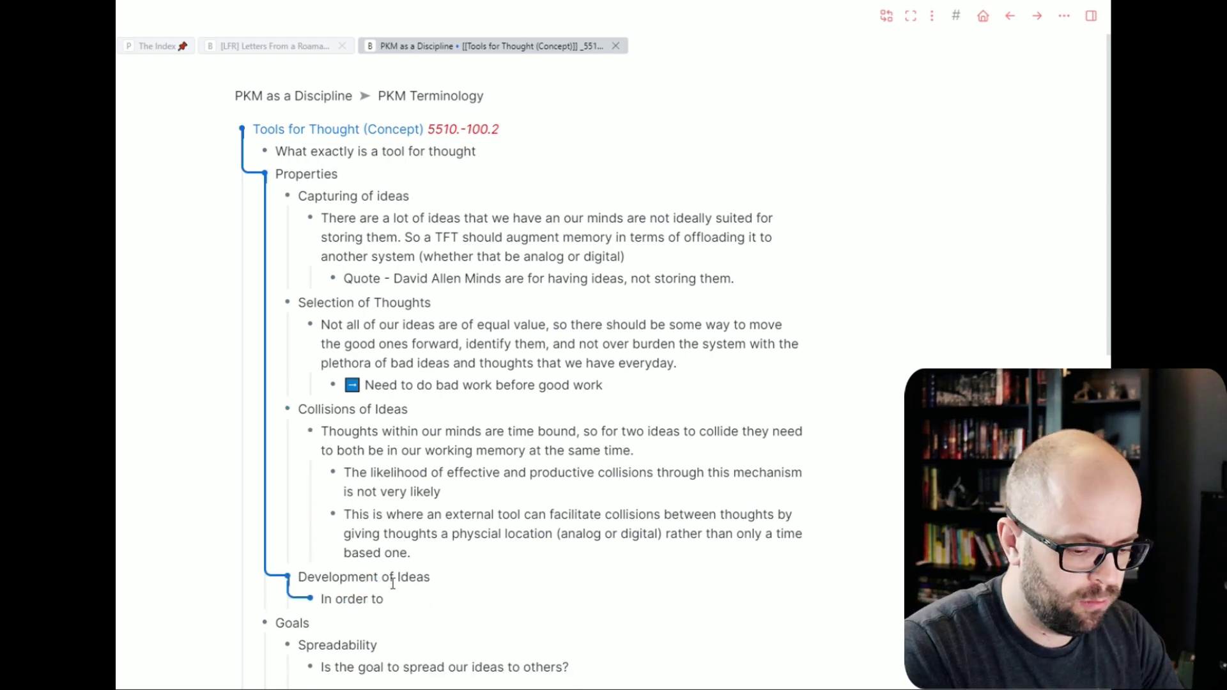
type(" develop our thinking we need to be able to let go of simply holding onto the idea, move that from working memory, so that we can start thinking about how we can develop it, manipulate it.")
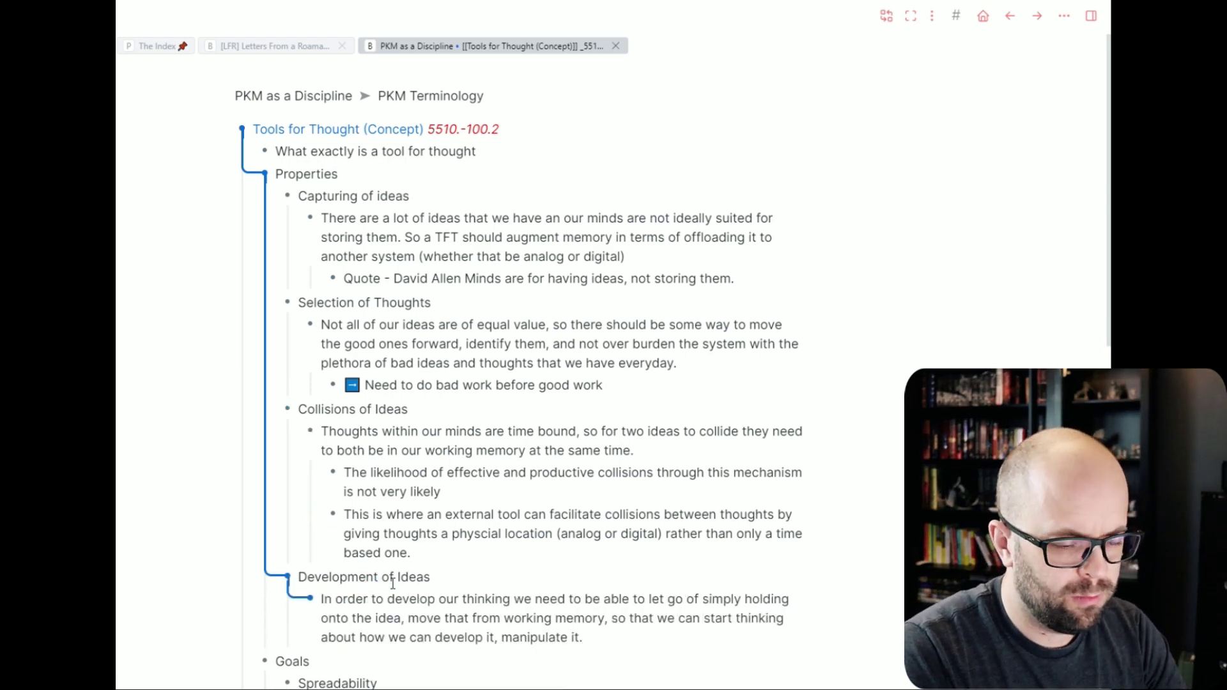
key("Return")
key("Tab")
type("So the power of a Thought Enabling Tool")
scroll(472, 534, "down", 4)
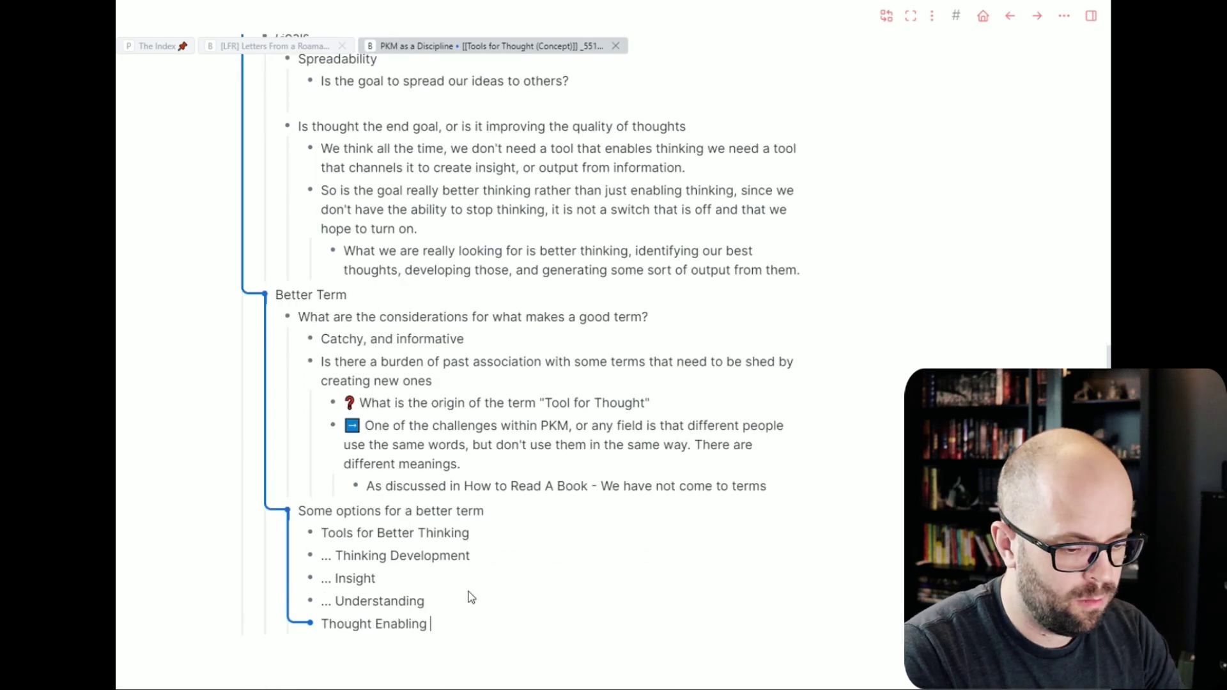
type("Tool (versus memory aid)")
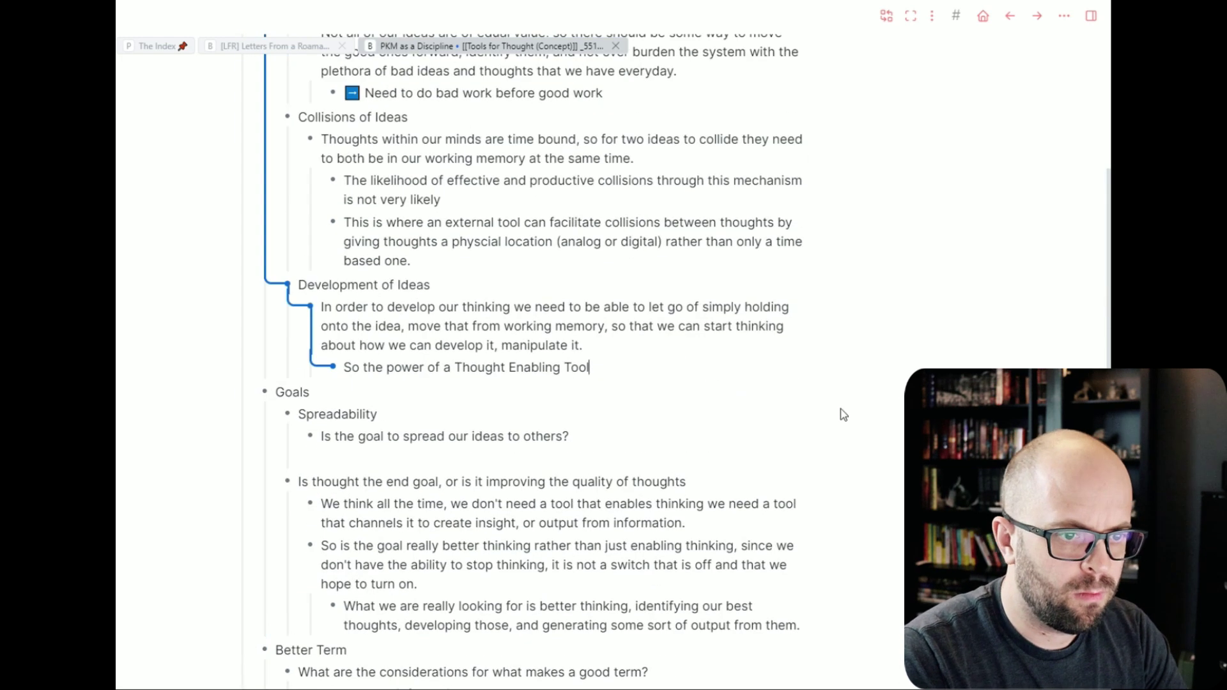
type("is that we can let go of the")
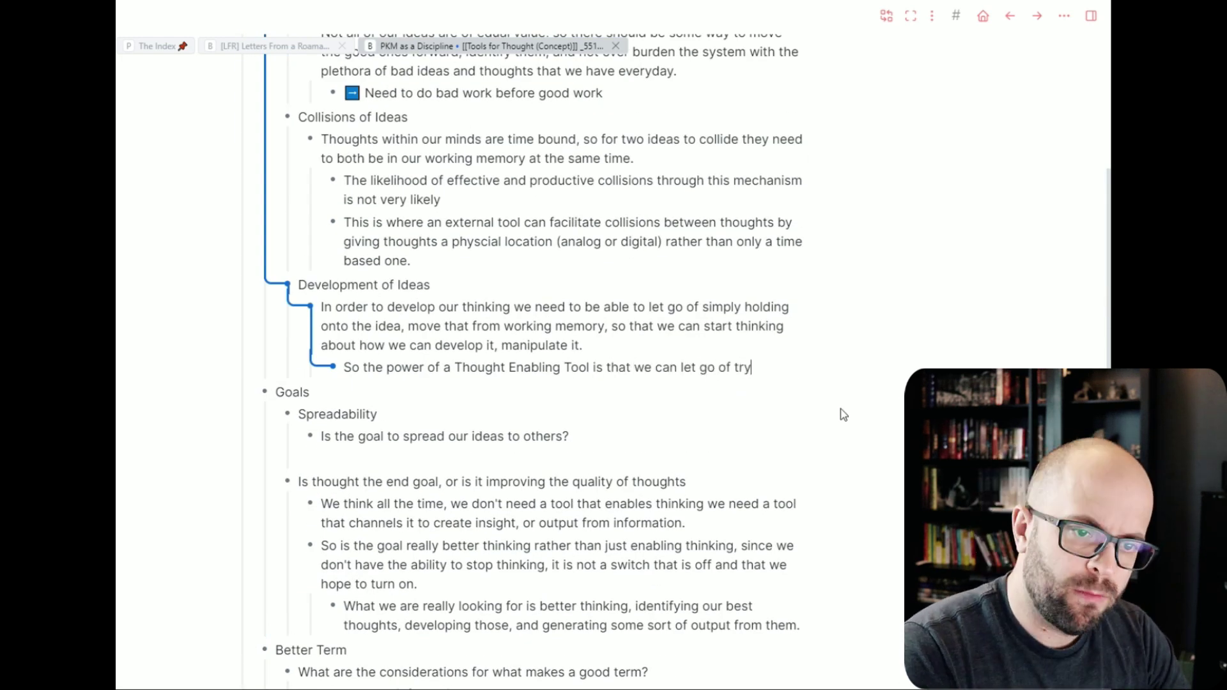
type("ing to just remember the idea, but through externalizing we can let go of the remembering aspect and move onto the engagement p")
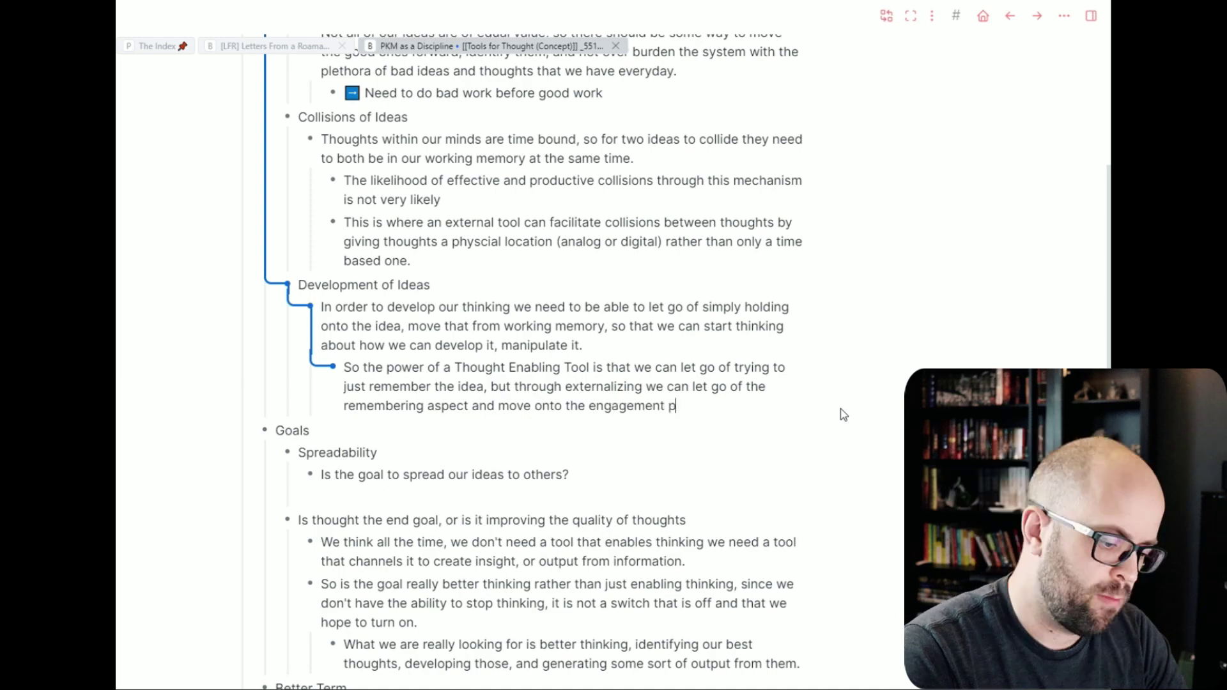
type("rocesses with the idea.")
Add Clarification of Ideas (crystallizing) and a note that tools for thought can be combined
key("Return")
key("shift+Tab")
key("shift+Tab")
type("Clarification of Ideas (crystallizing)")
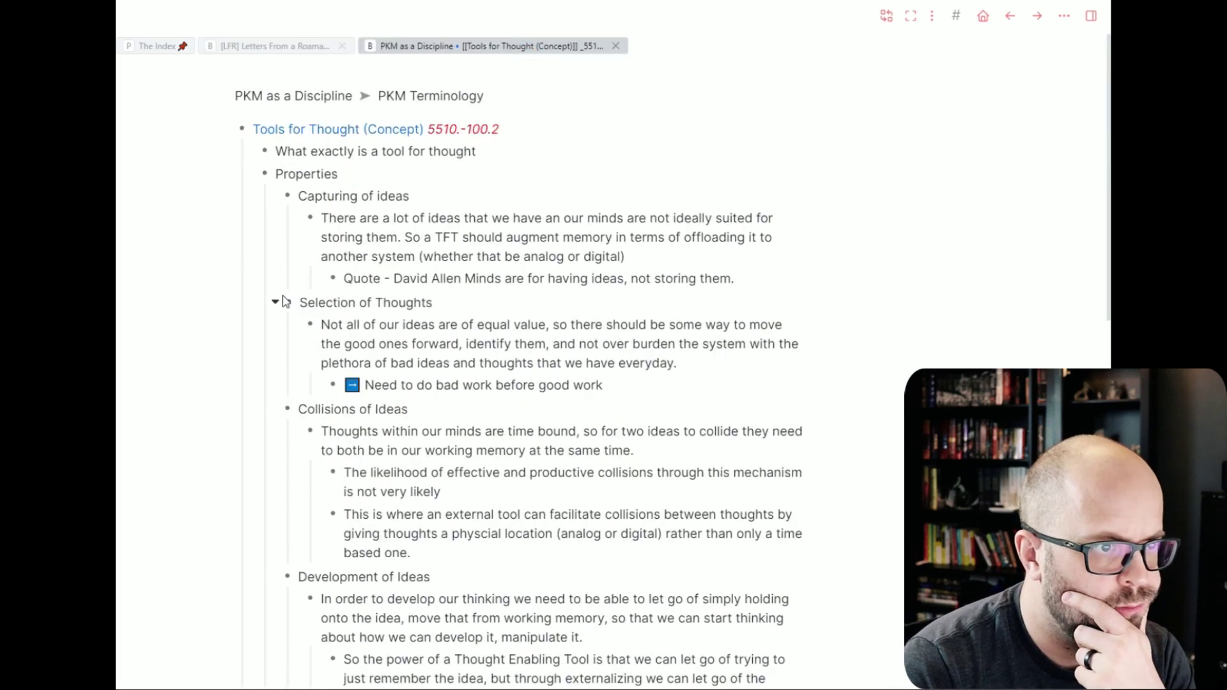
key("Return")
key("Tab")
type("A tool for thought does not have to be limited to a single t")
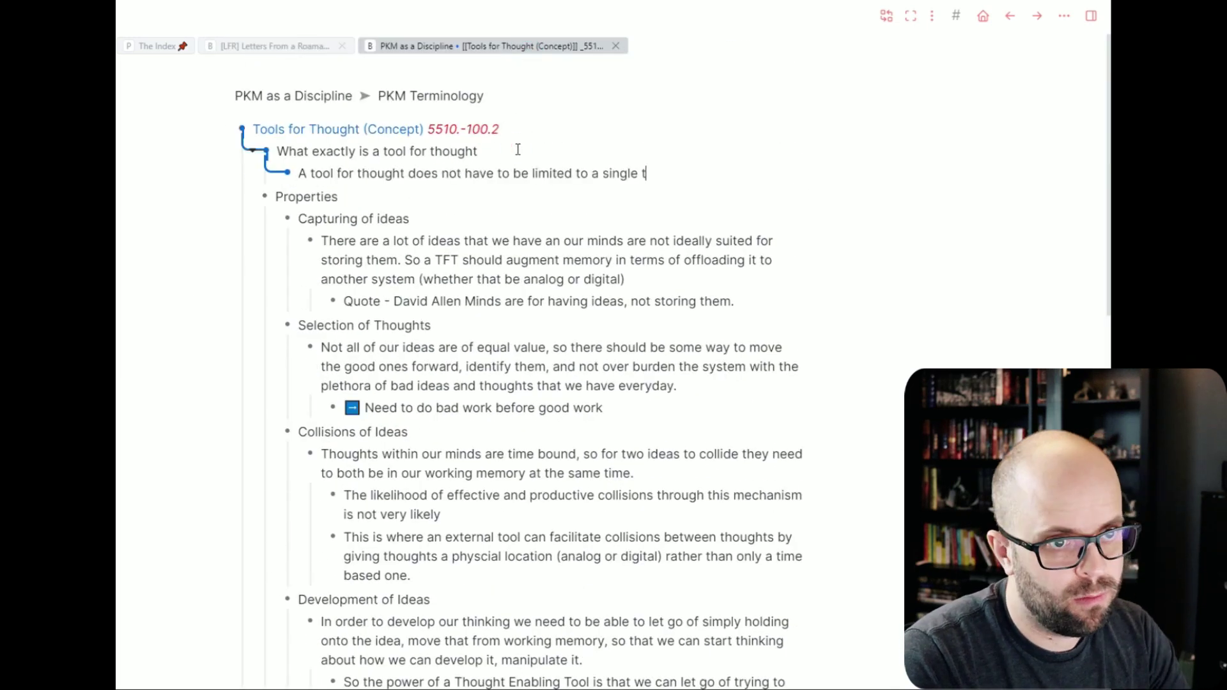
type("ools, that can be combined to form chains, or stacks of tools.")
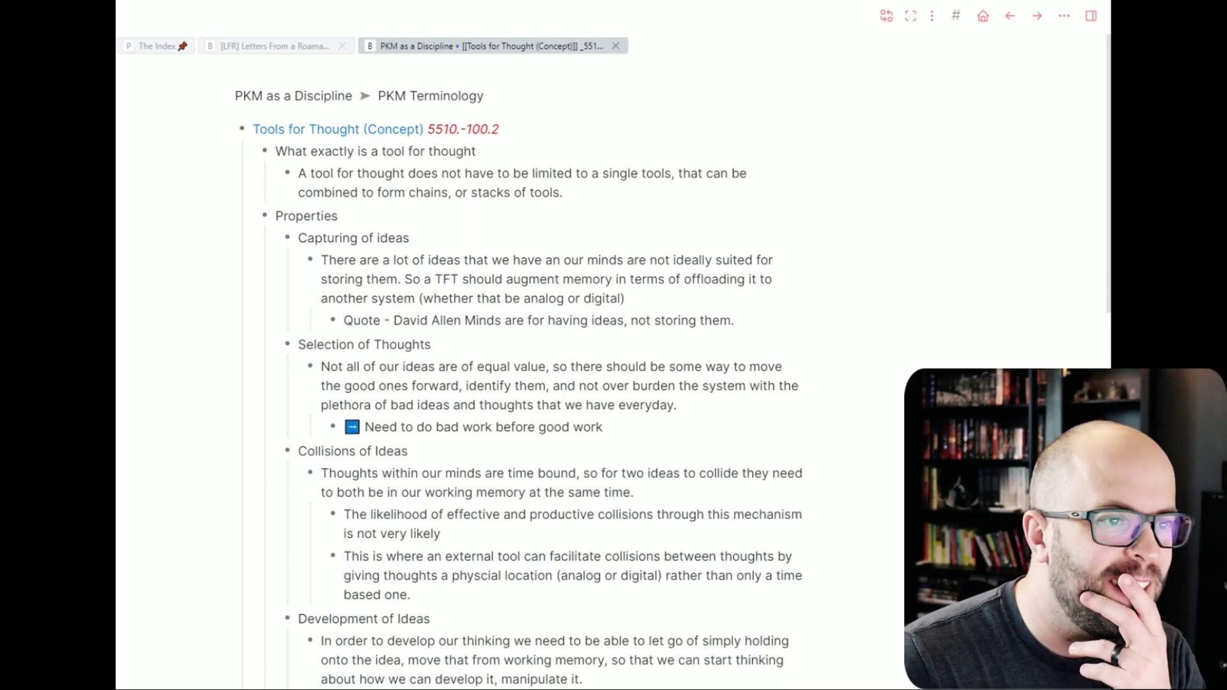
scroll(614, 358, "down", 9)
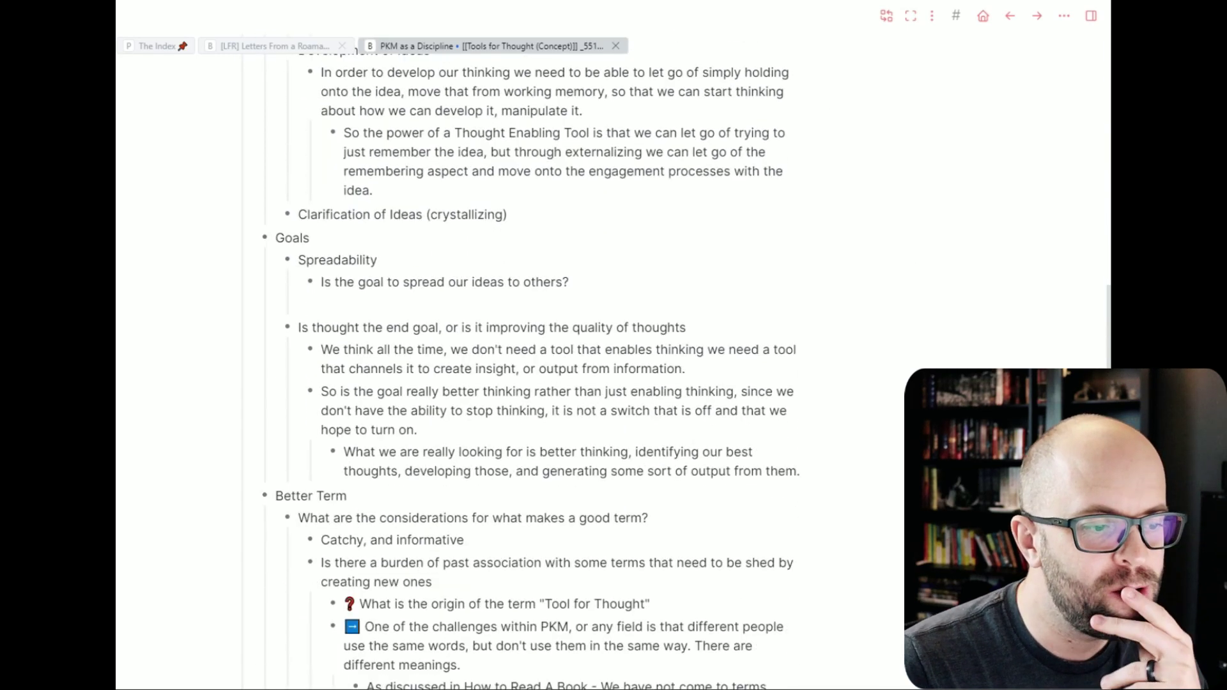
Review the finished Tools for Thought outline, then open PKM as a Discipline from the breadcrumb
scroll(613, 358, "down", 2)
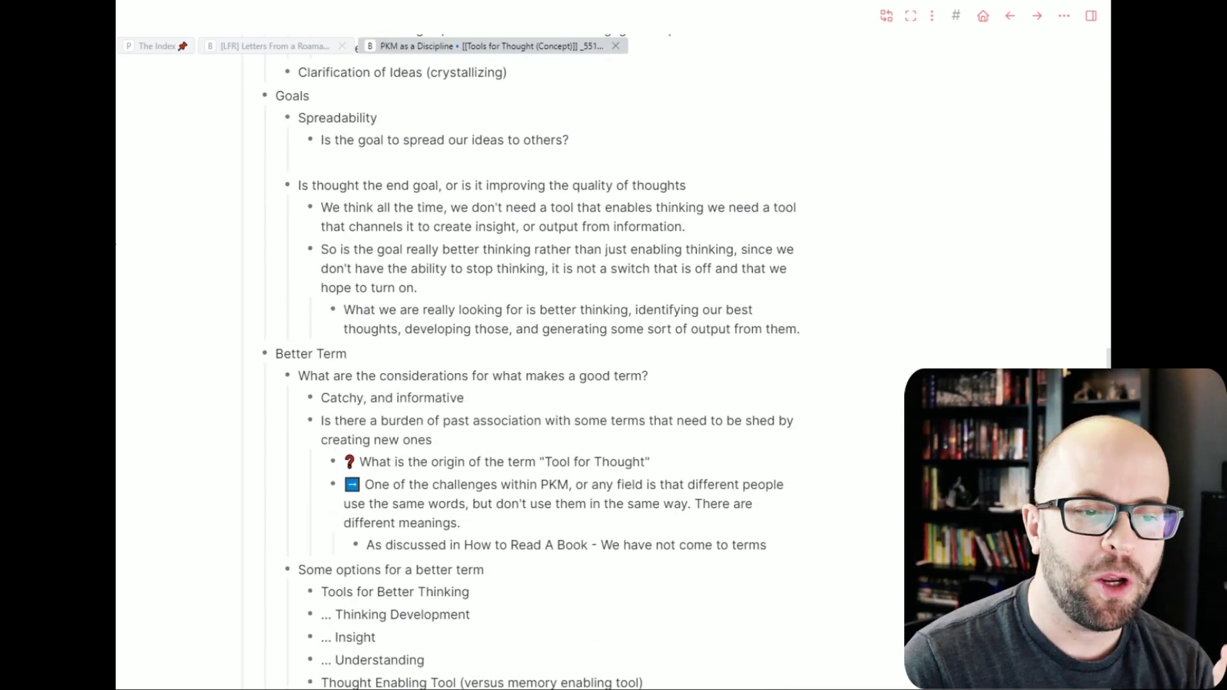
scroll(222, 289, "up", 10)
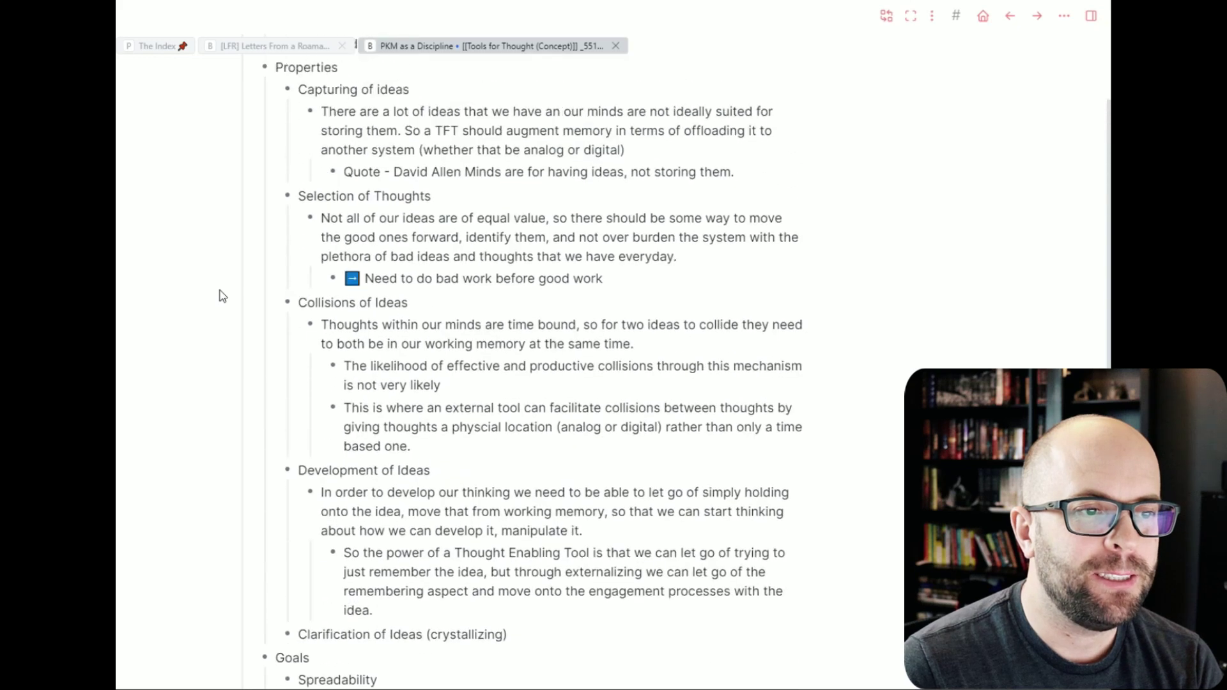
scroll(218, 298, "up", 1)
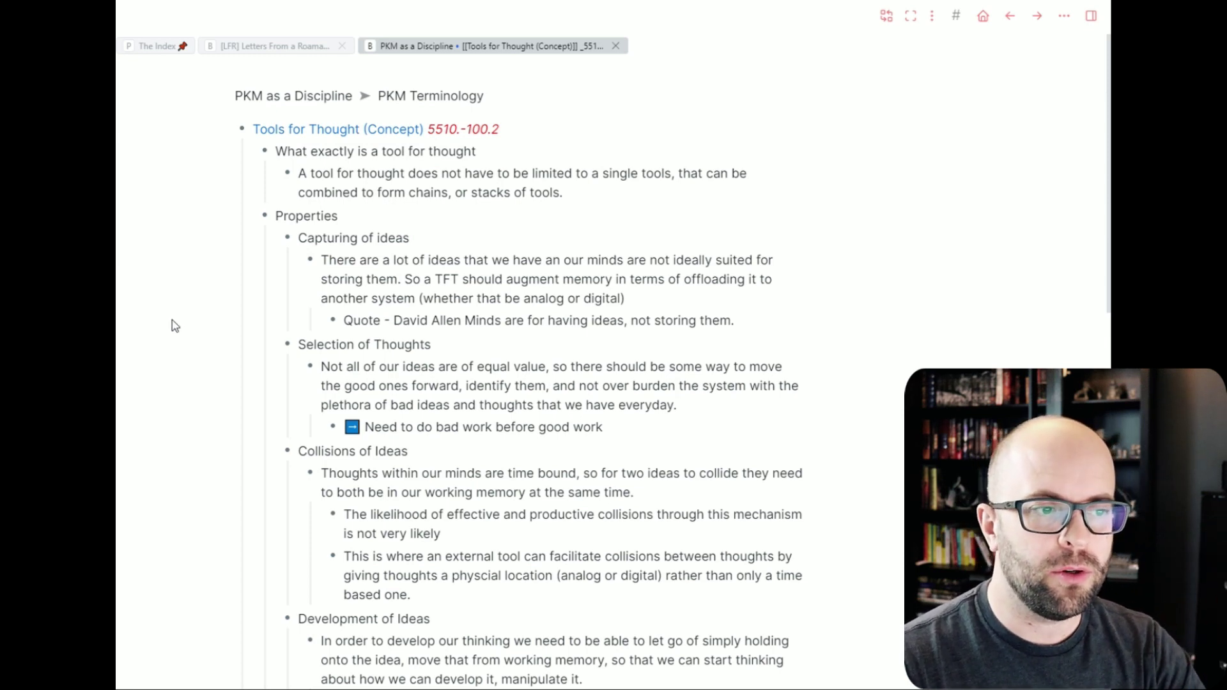
scroll(171, 324, "down", 1)
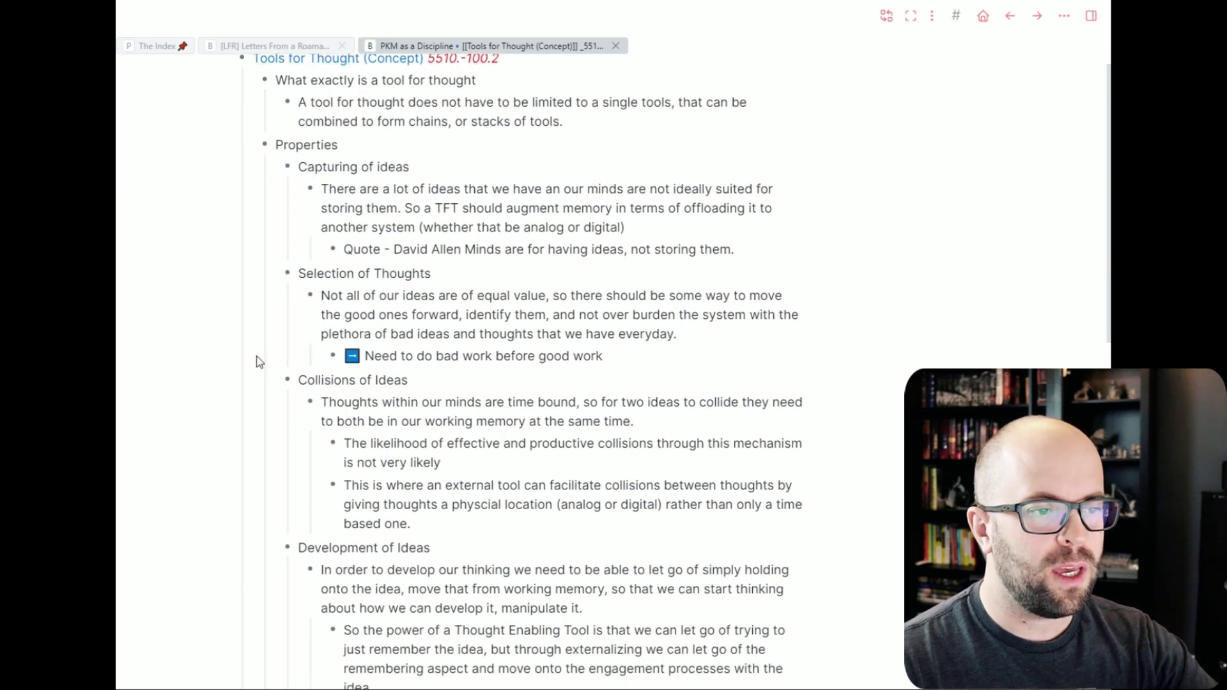
scroll(383, 319, "down", 2)
scroll(406, 311, "down", 1)
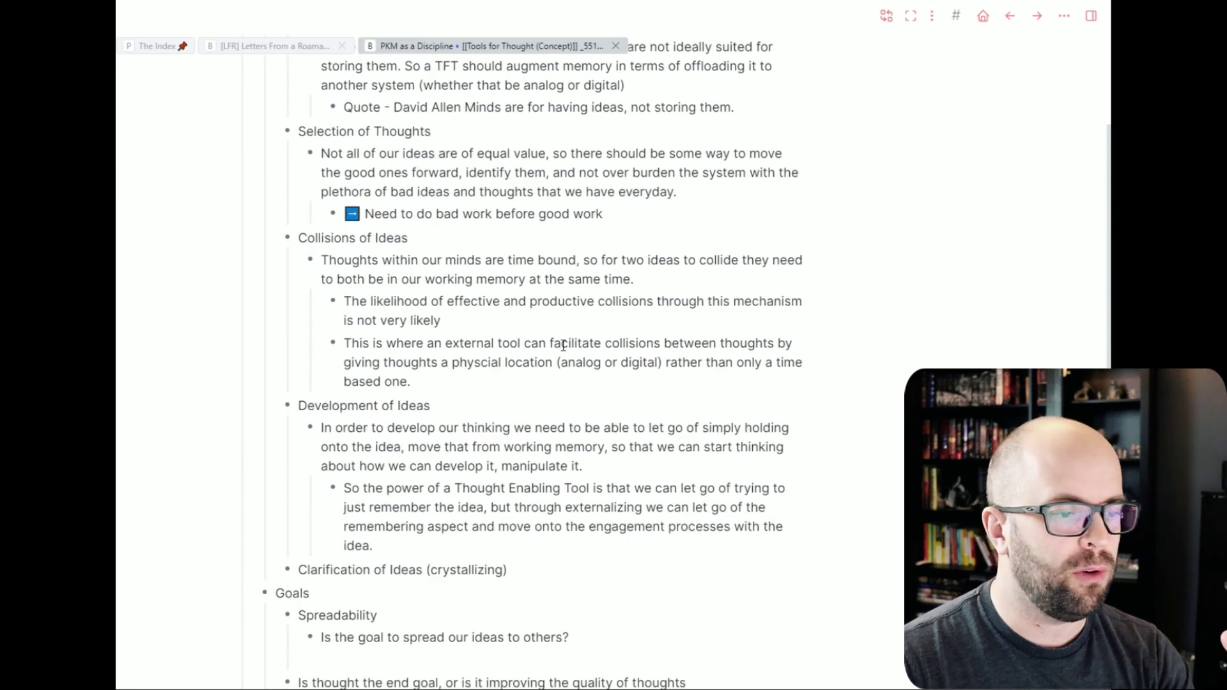
scroll(561, 345, "down", 5)
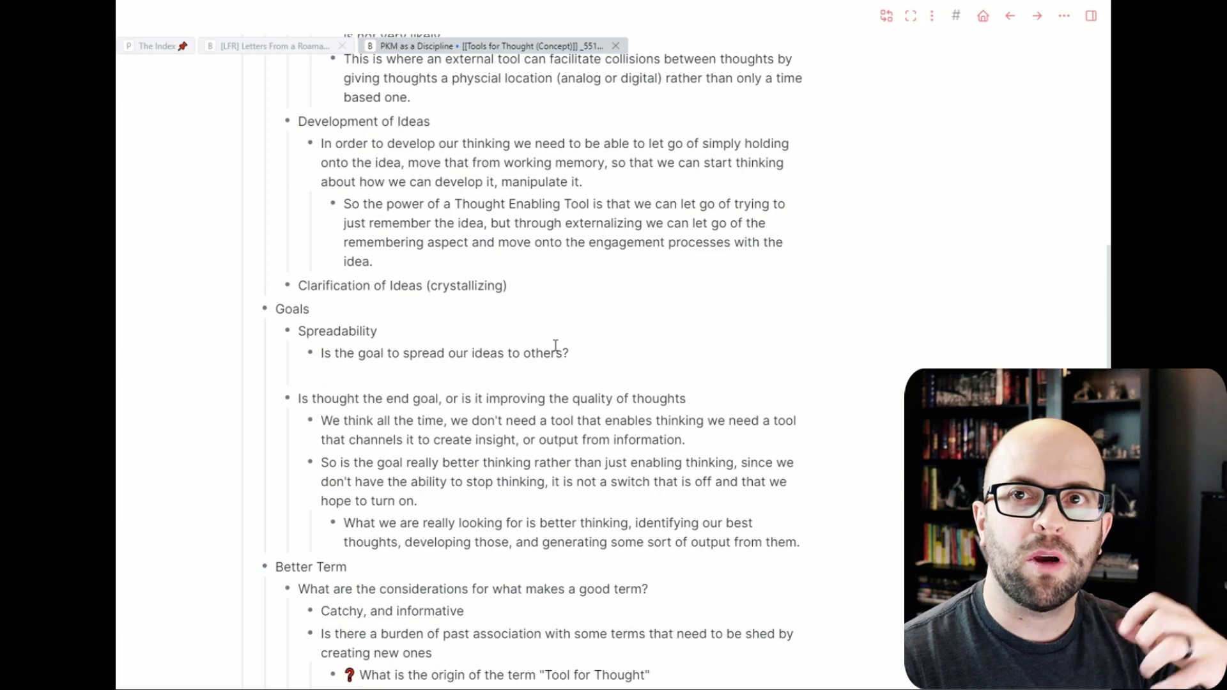
scroll(544, 345, "down", 1)
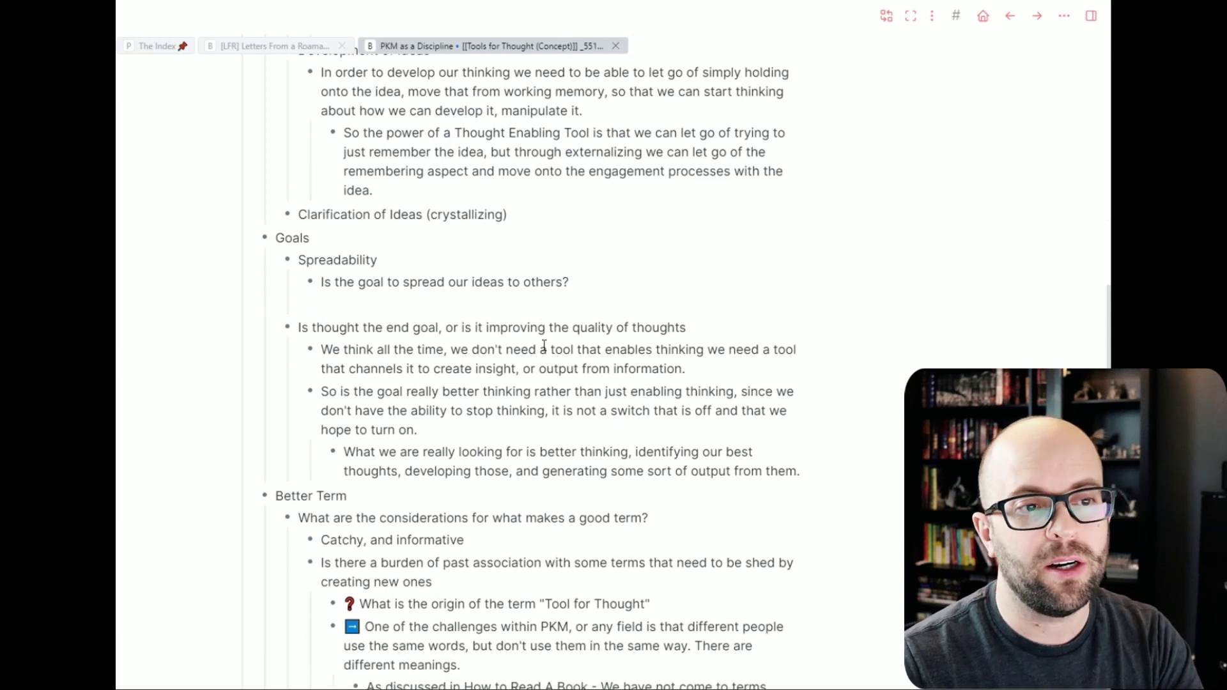
scroll(544, 345, "up", 10)
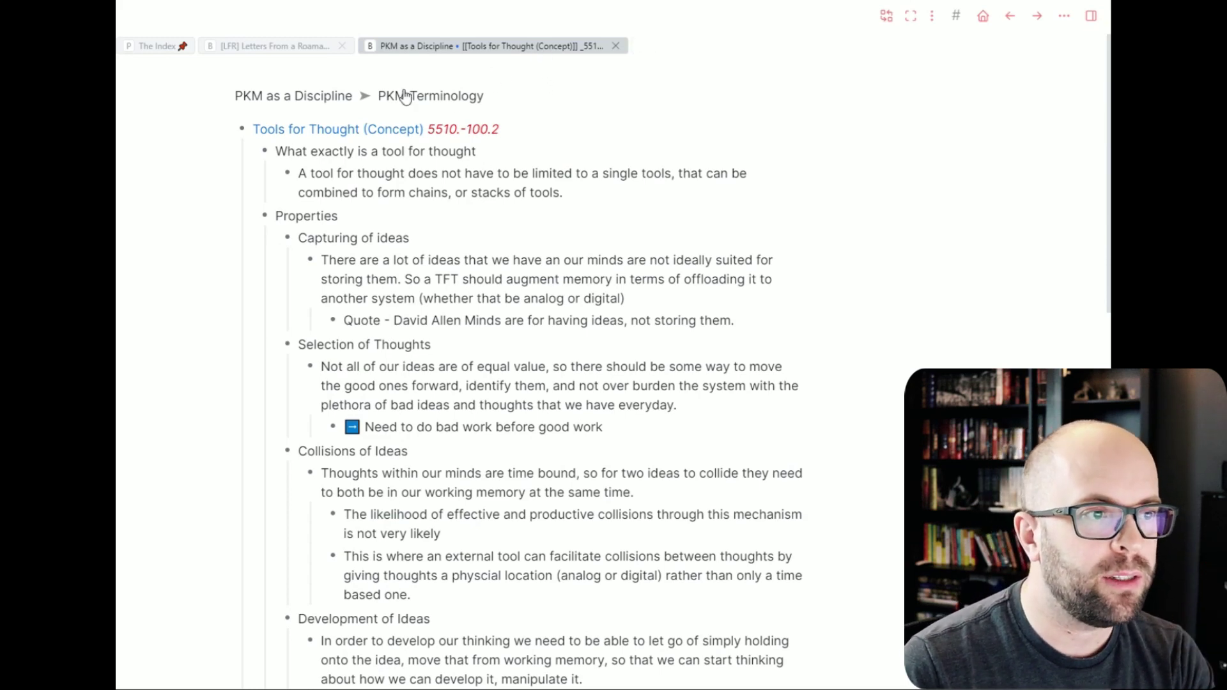
left_click(298, 101)
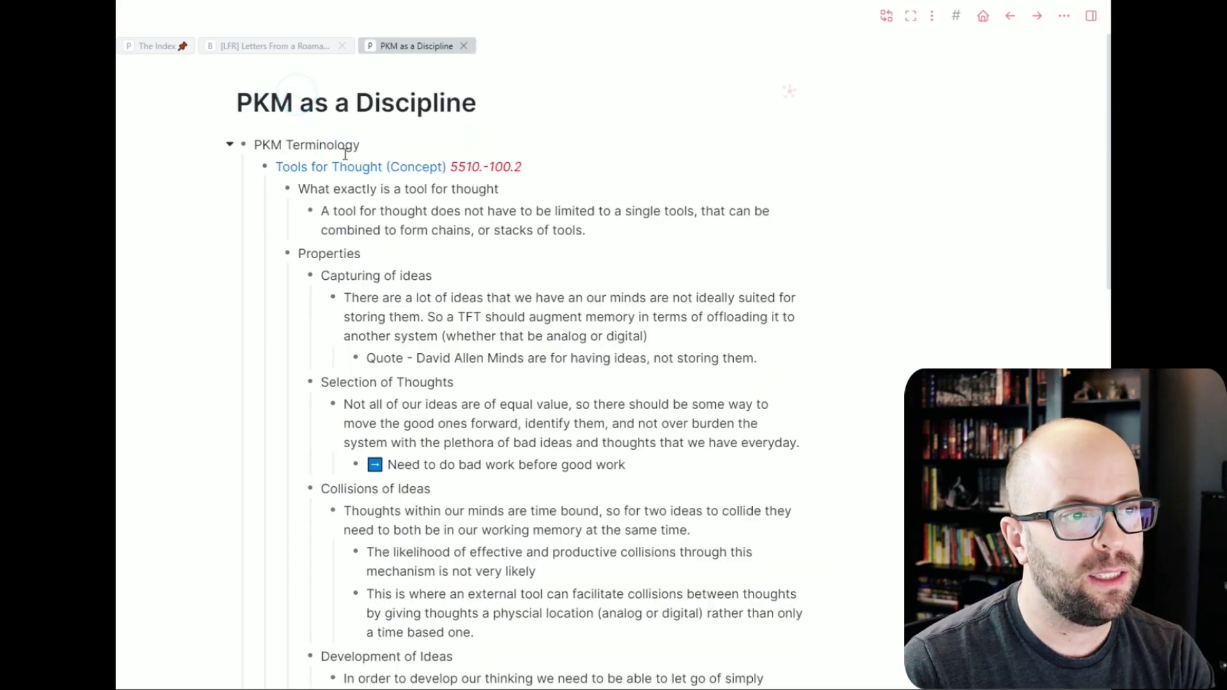
left_click(252, 168)
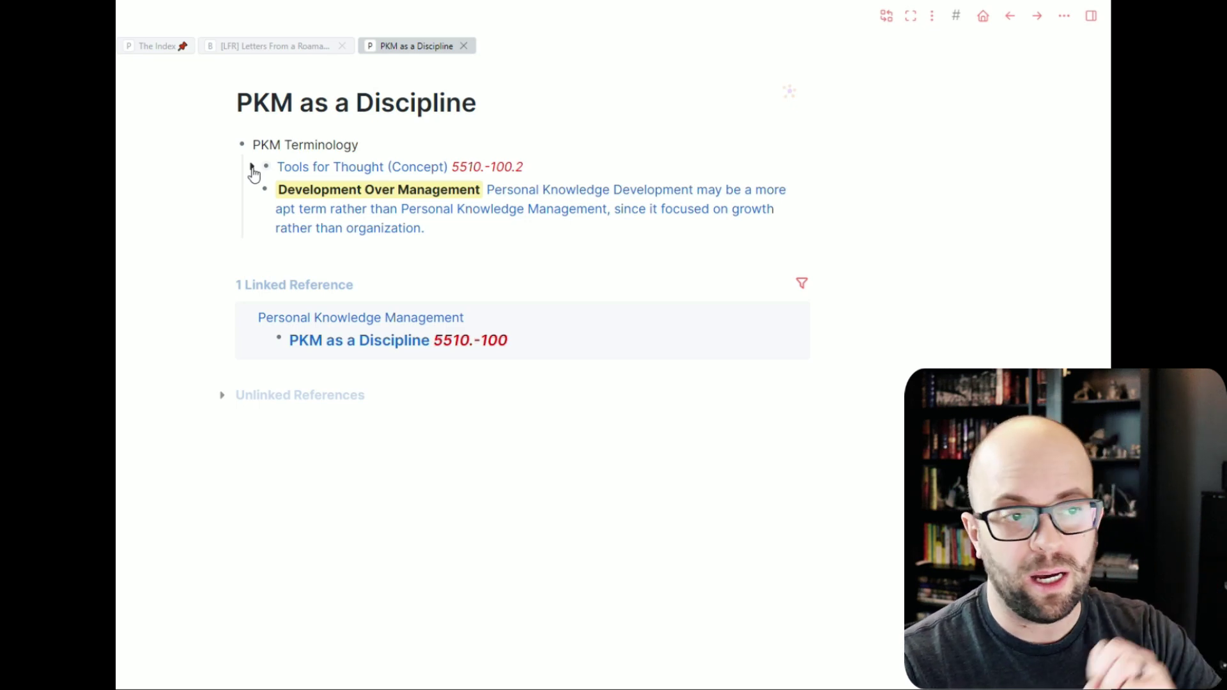
left_click(252, 168)
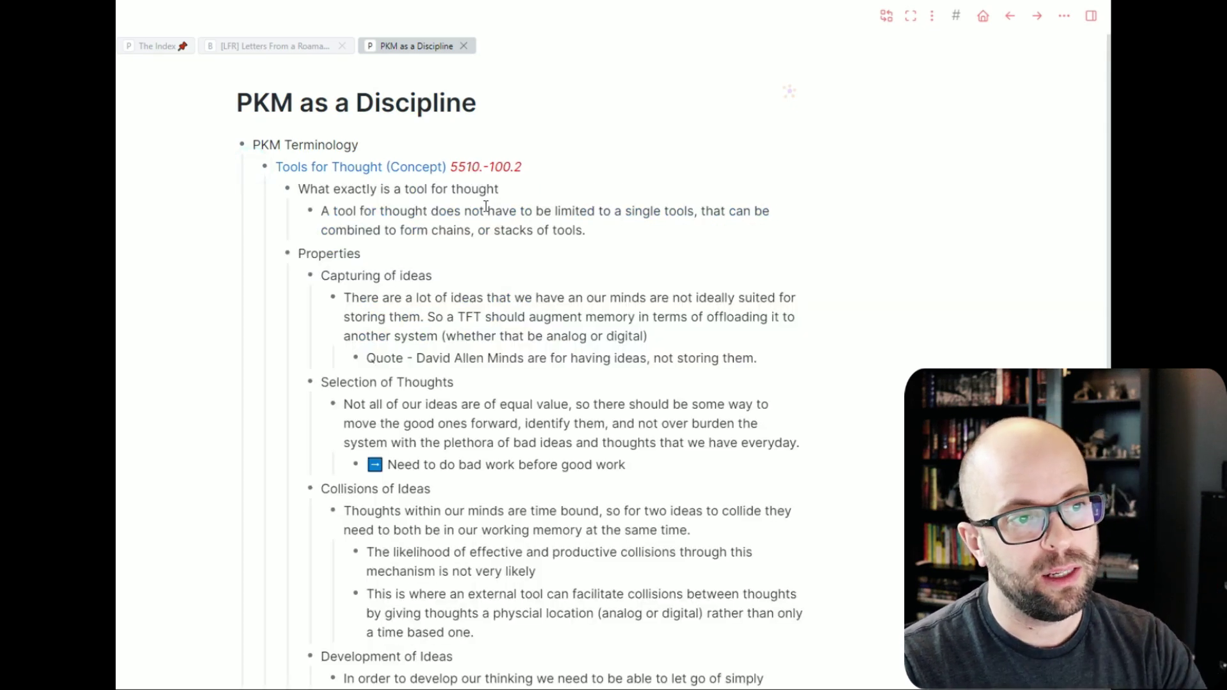
scroll(488, 205, "down", 3)
scroll(486, 205, "down", 2)
scroll(484, 207, "up", 5)
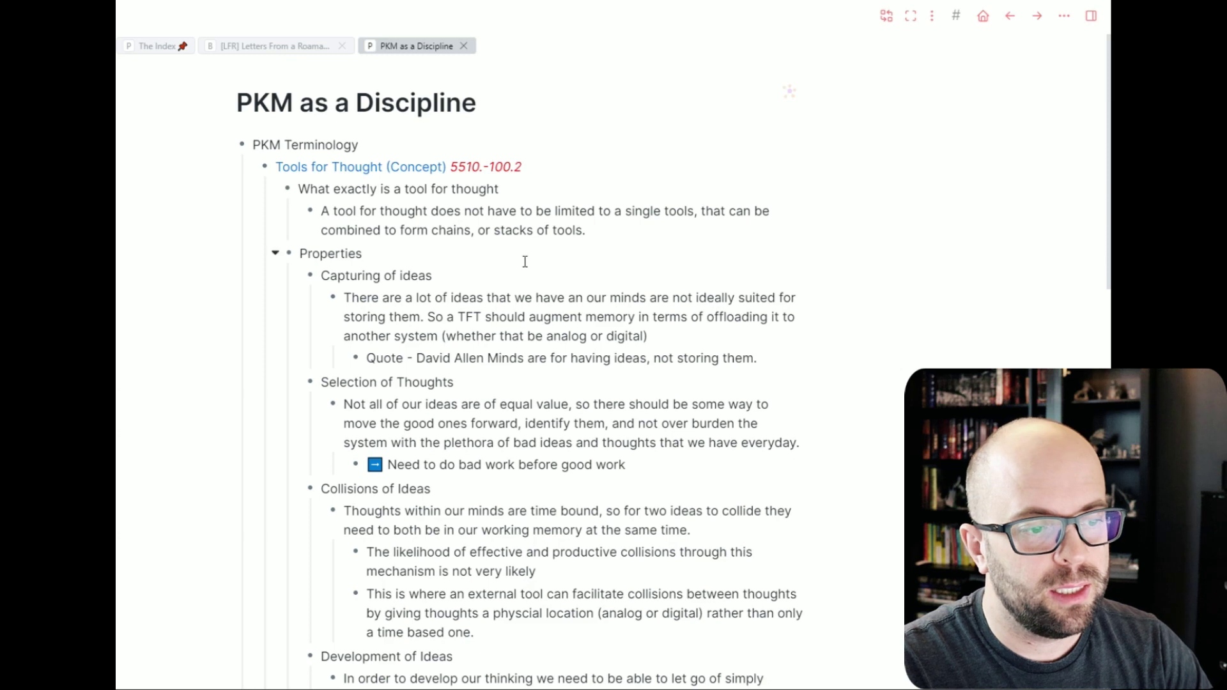
scroll(502, 298, "down", 10)
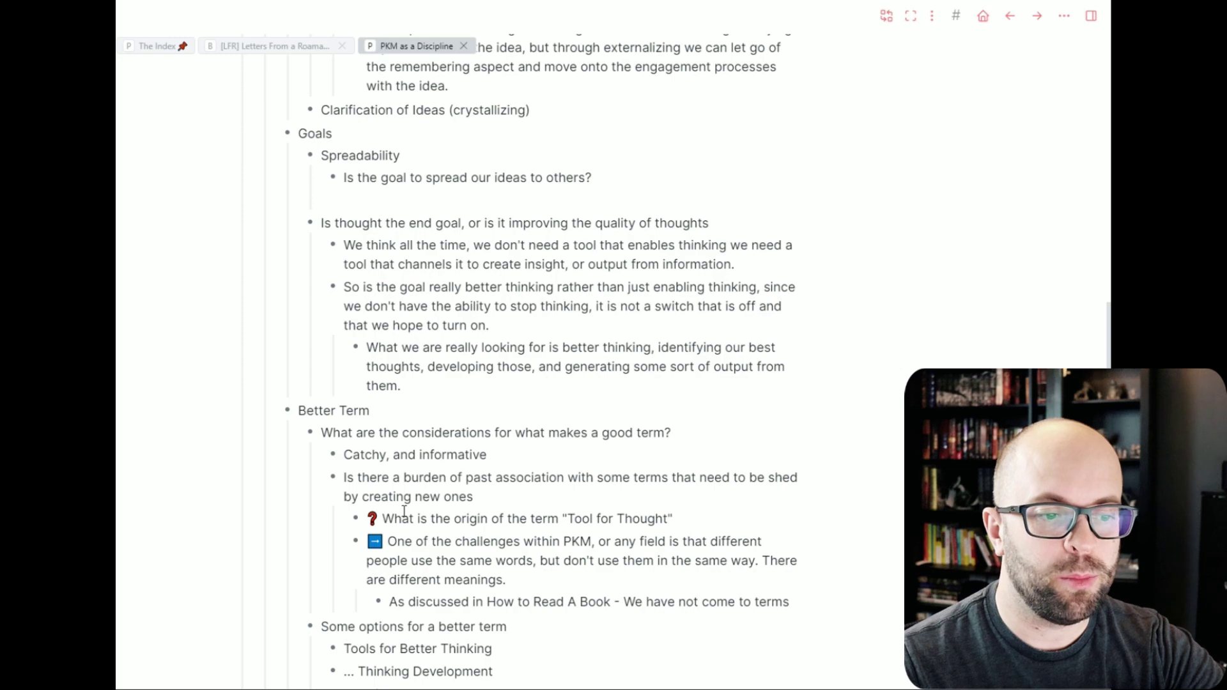
scroll(501, 486, "up", 10)
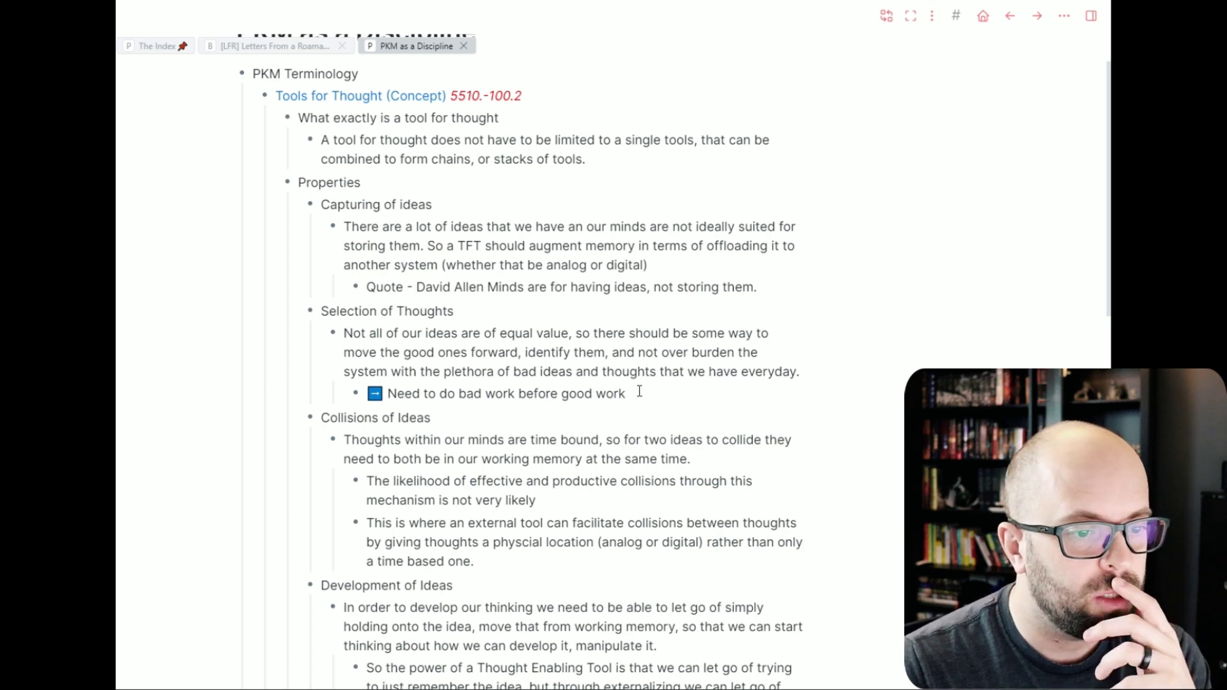
scroll(639, 391, "down", 10)
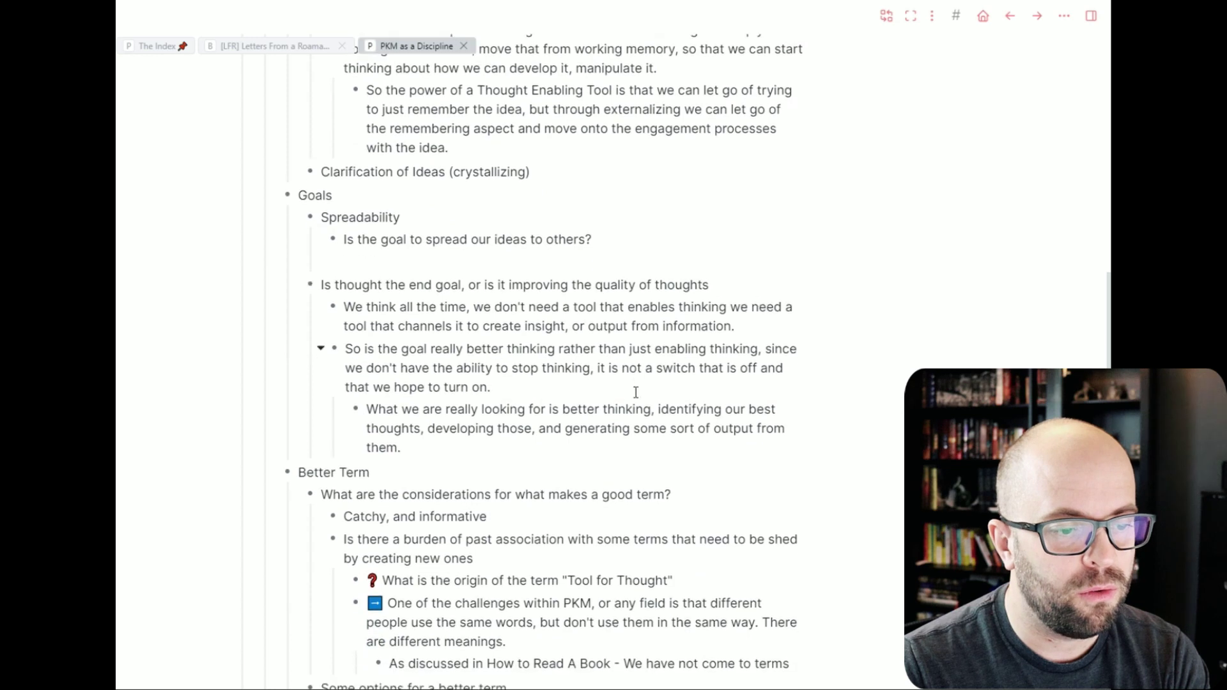
left_click(567, 430)
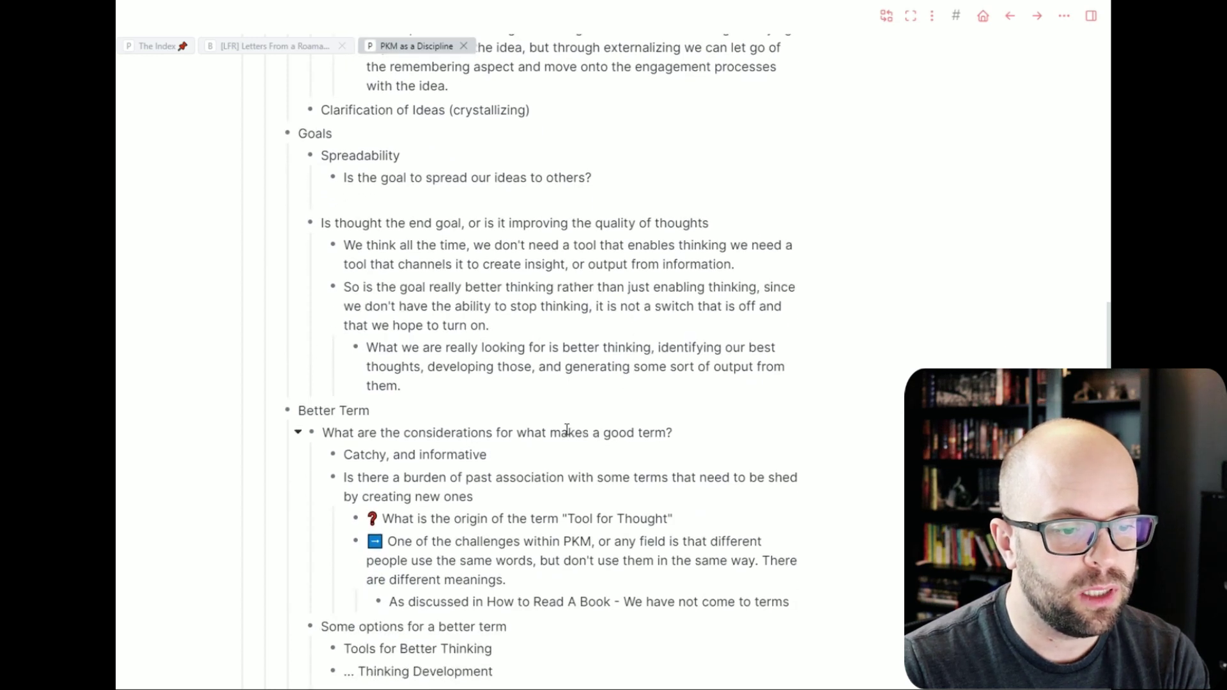
left_click(298, 531)
scroll(486, 484, "up", 7)
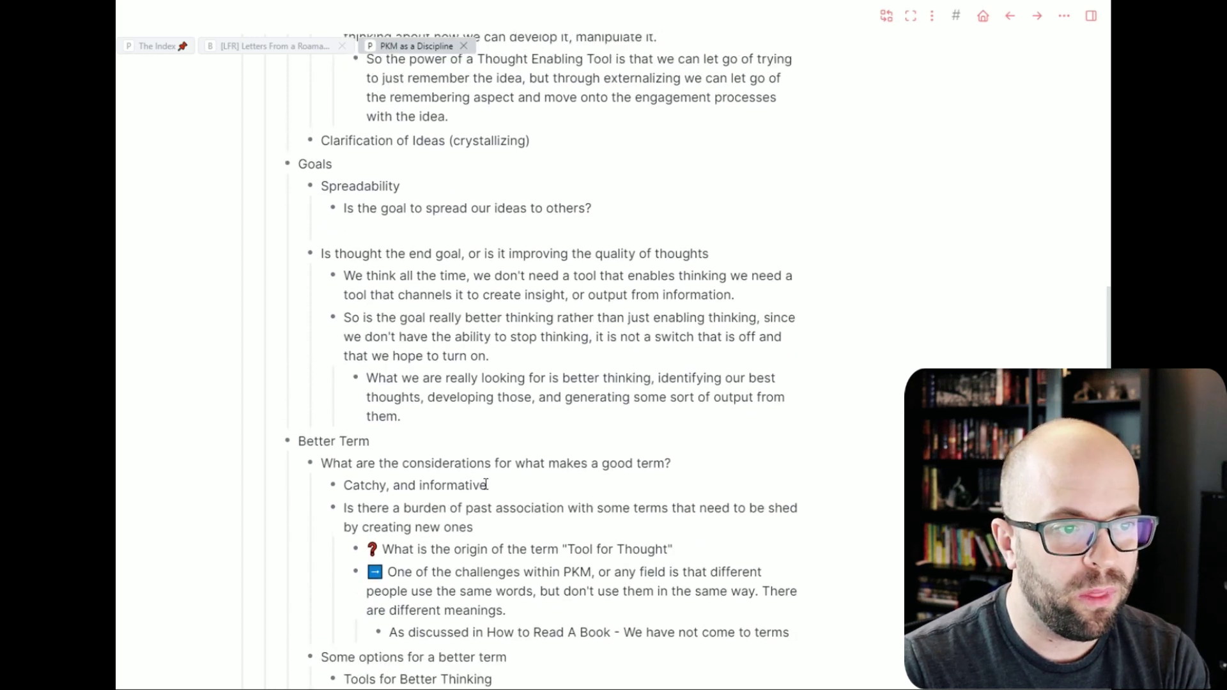
scroll(486, 484, "up", 3)
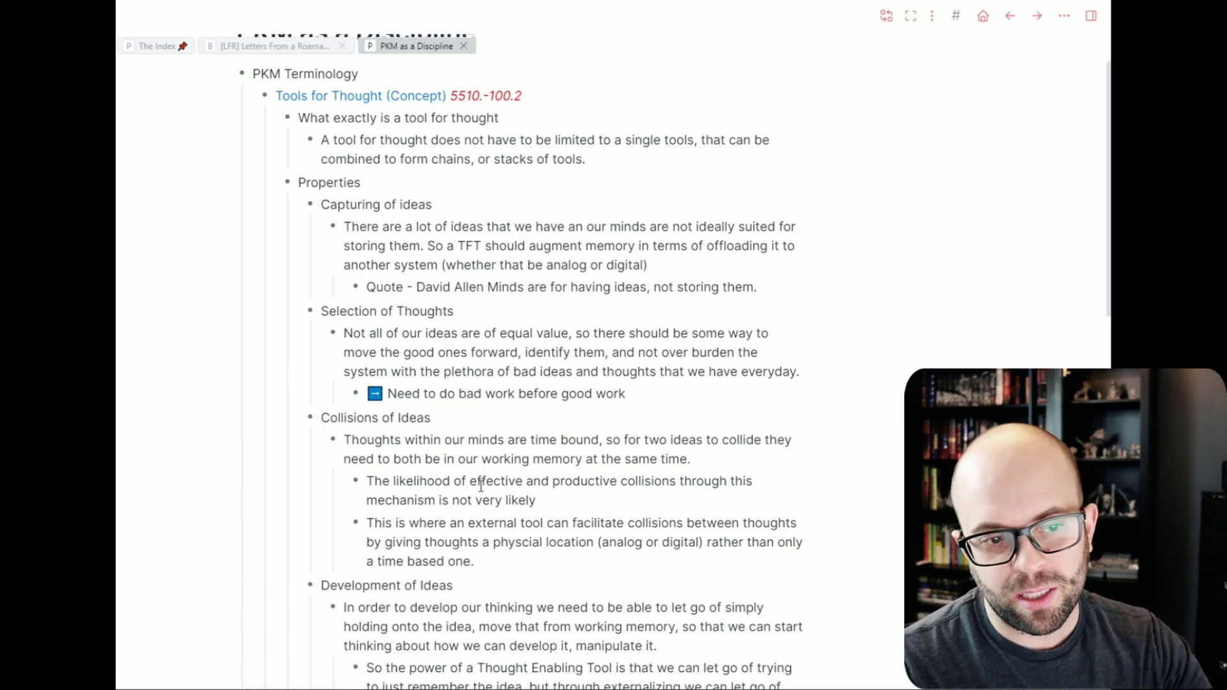
scroll(481, 486, "down", 2)
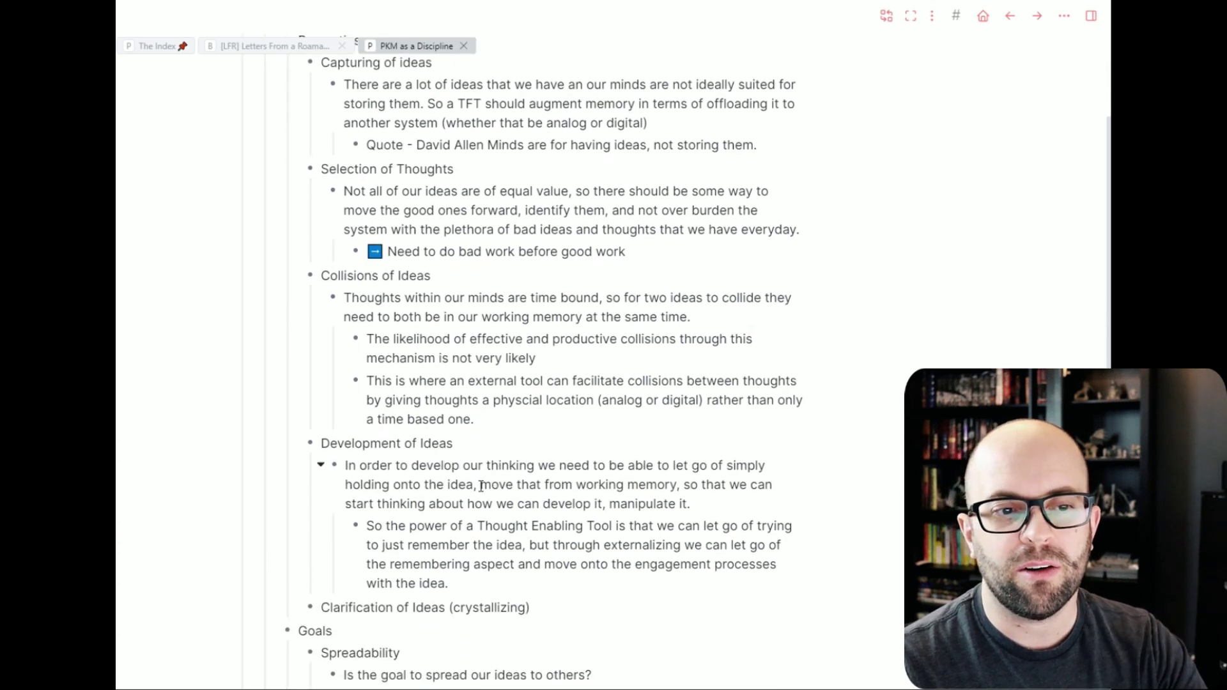
scroll(481, 486, "down", 2)
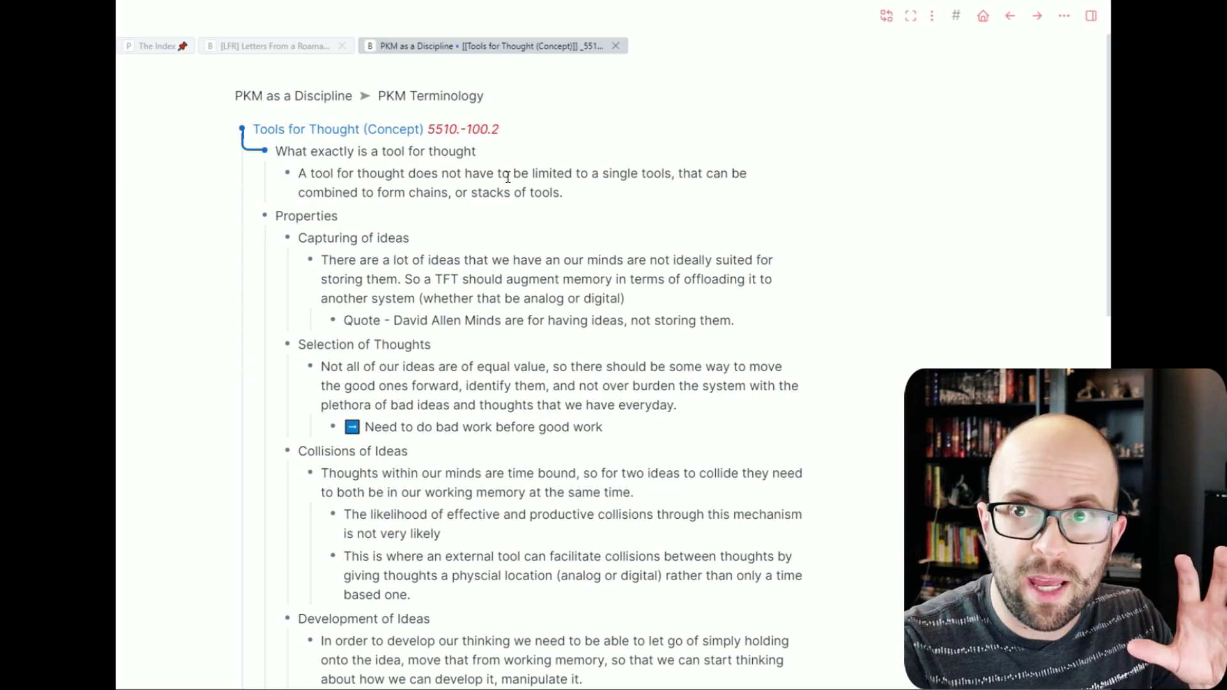
Add a [[Tools for Thought (Definition)]] link and turn the Properties heading into a collapsed [[Tools for Thought (Properties of)]] link
type("[[Tools for Thought (Definition)]]")
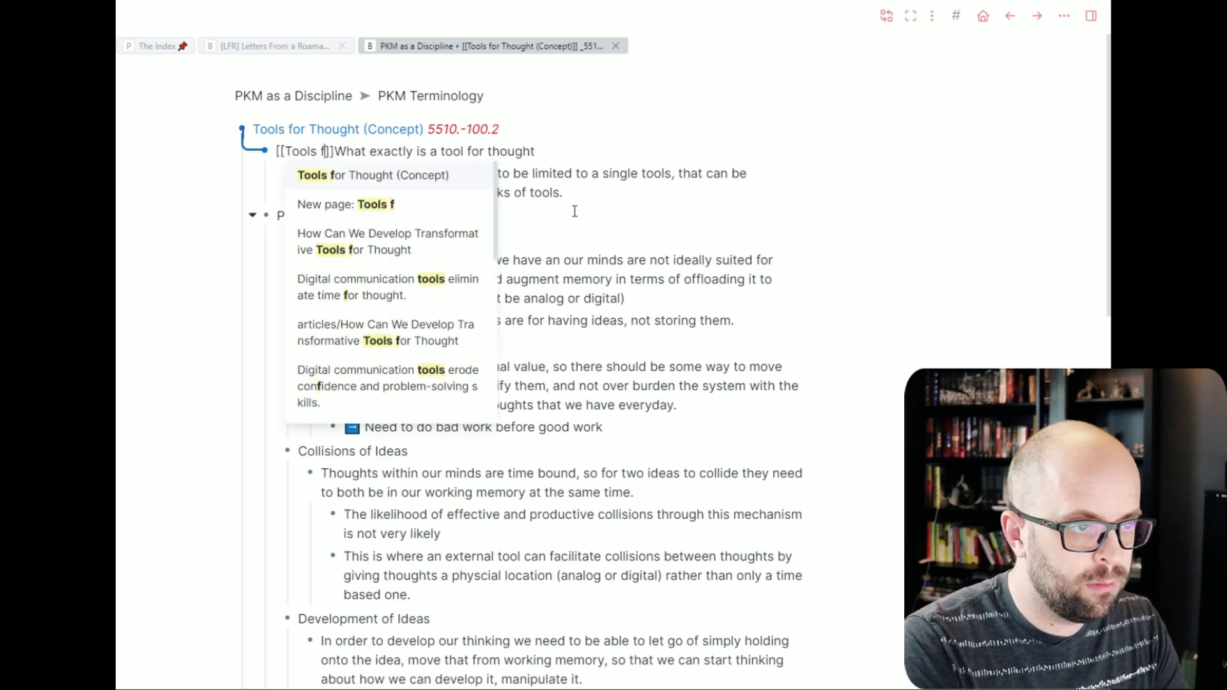
key("Return")
key("Tab")
double_click(318, 239)
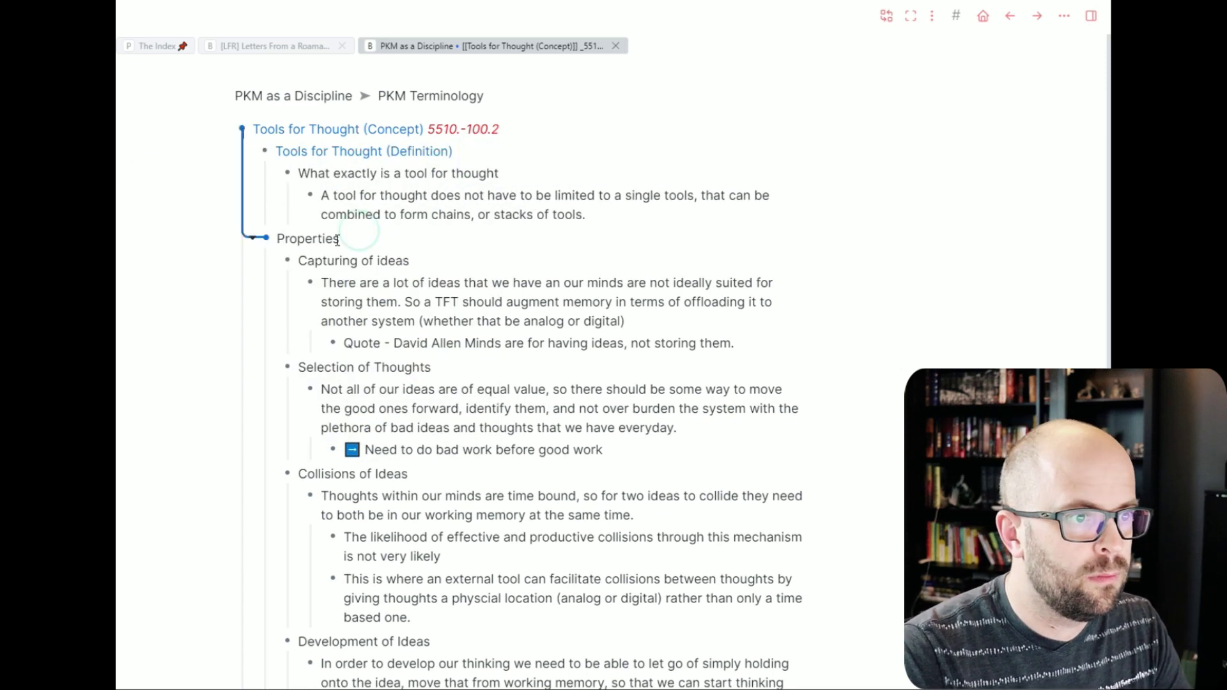
type("[[Tools for Thought (Properties of)")
key("Escape")
left_click(253, 236)
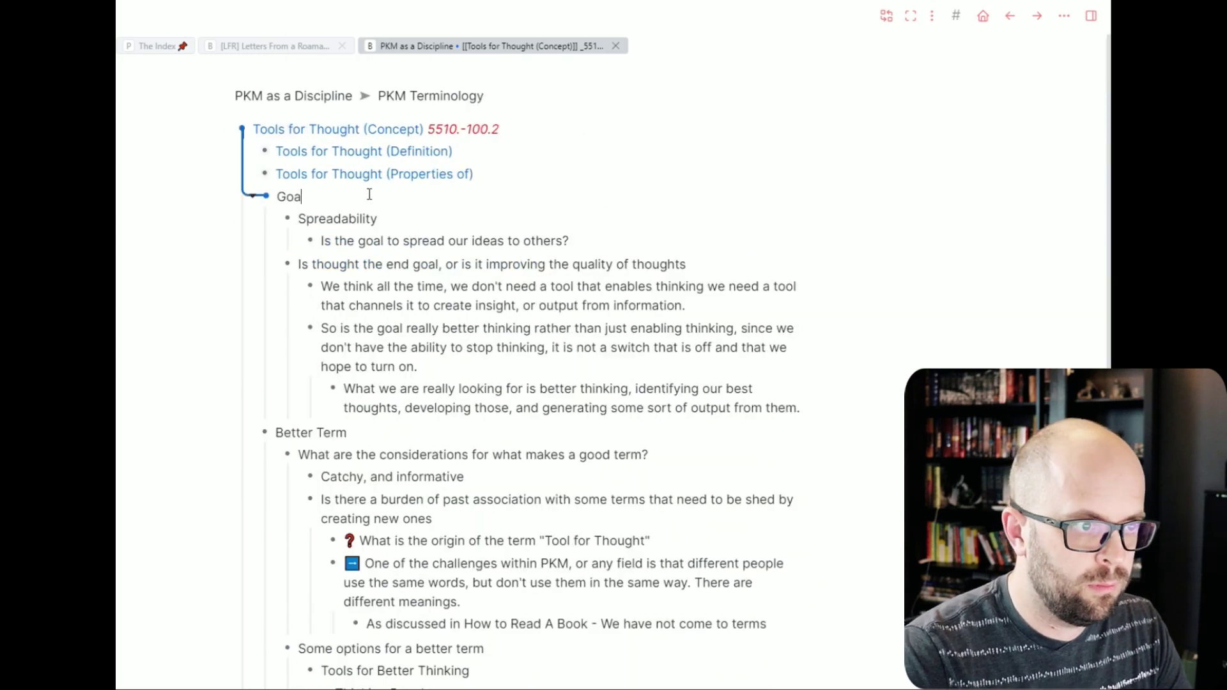
Rename Goals to [[Tools for Thoughts (Purpose of)]] and move Better Term under Definition, collapsing both
double_click(290, 194)
type("[[Tools for Thoughts (Purpose of)")
left_click(250, 197)
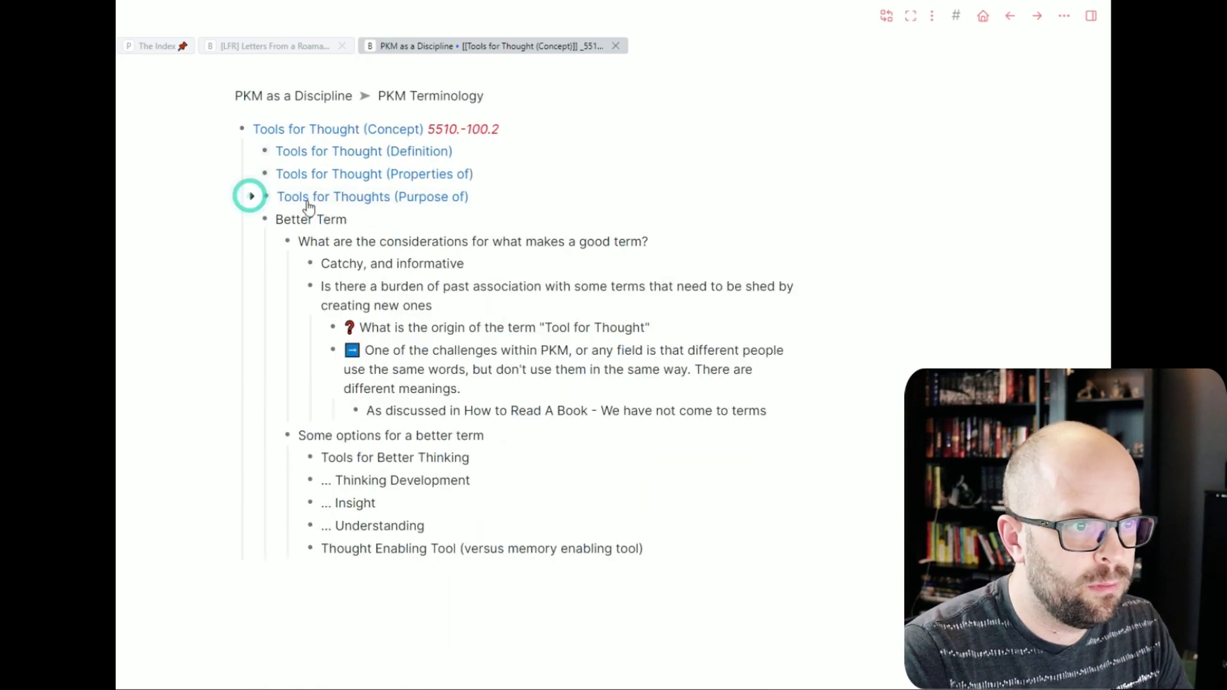
left_click(252, 153)
left_click_drag(264, 282, 184, 179)
left_click(252, 153)
left_click(584, 142)
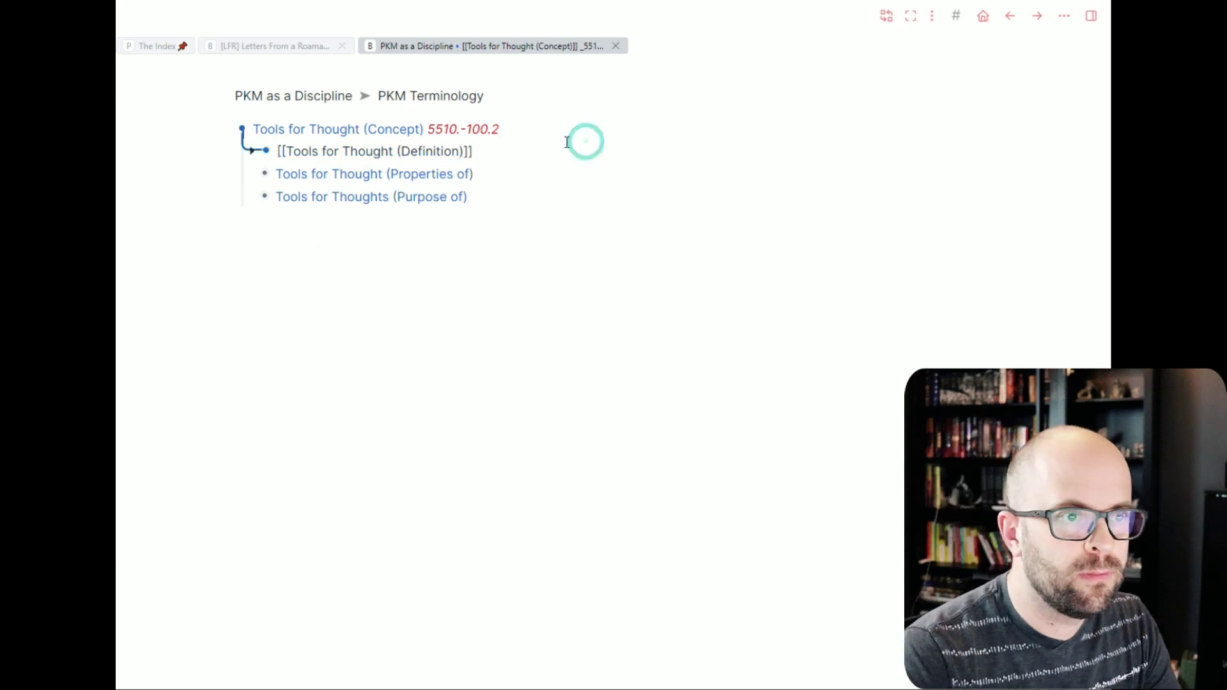
left_click(128, 175)
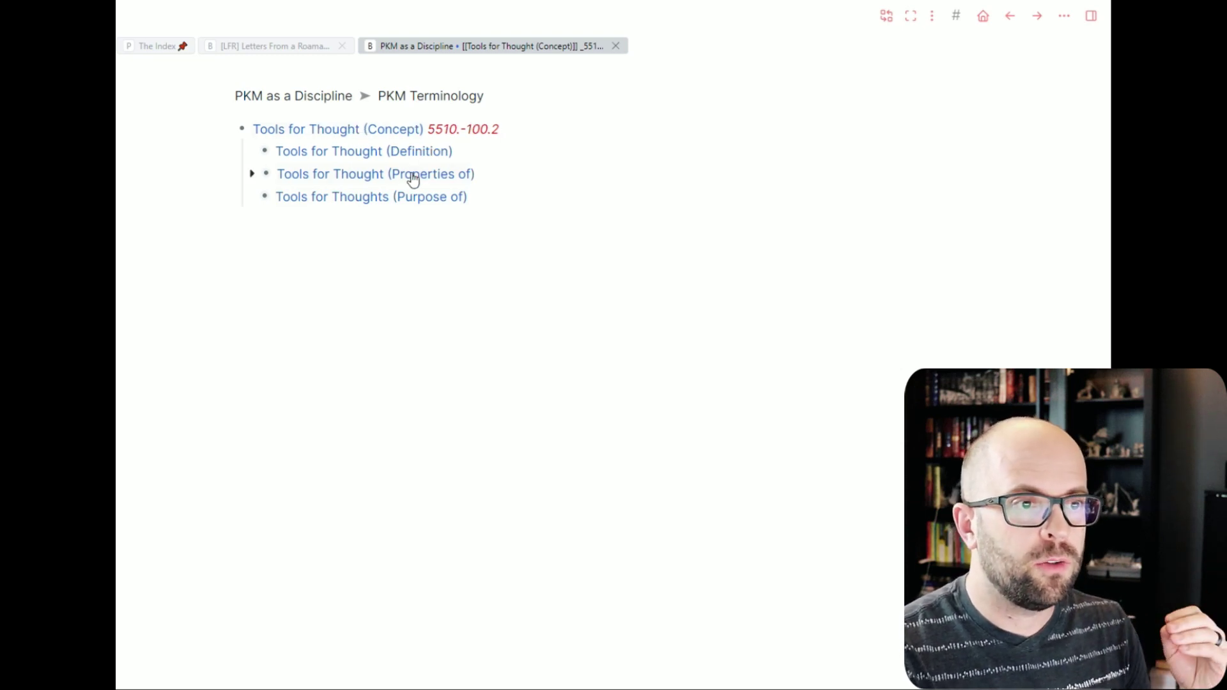
Go to The Index page and expand its T section
left_click(158, 46)
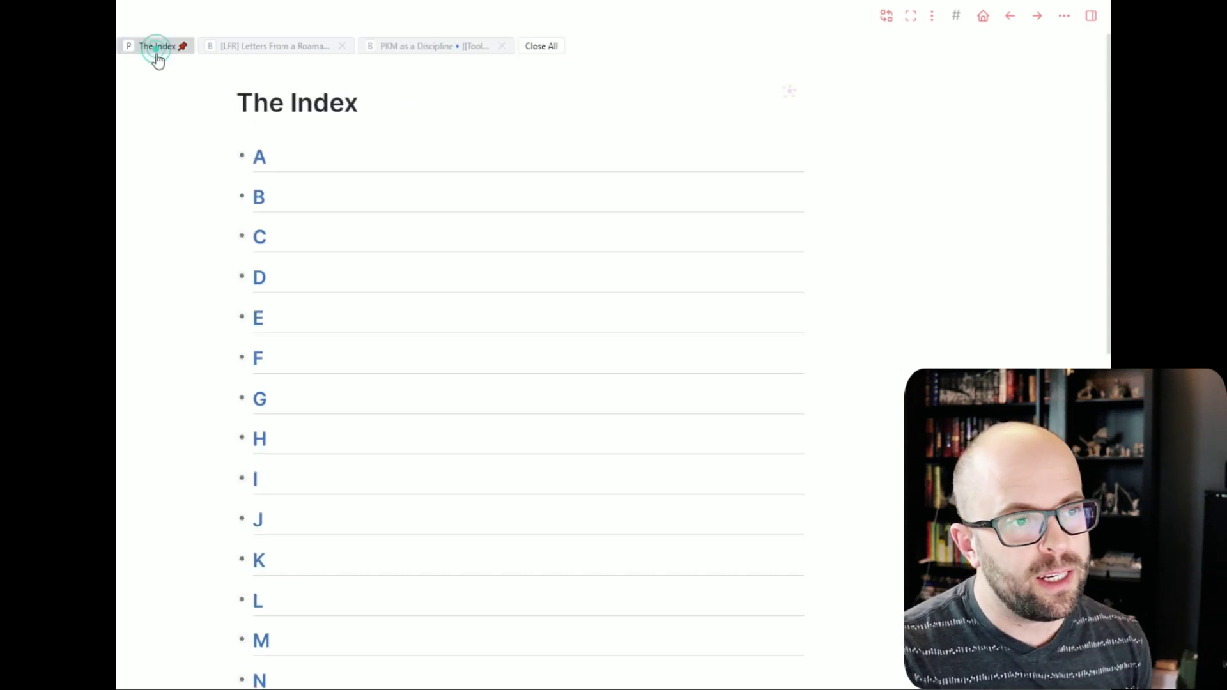
scroll(182, 319, "down", 5)
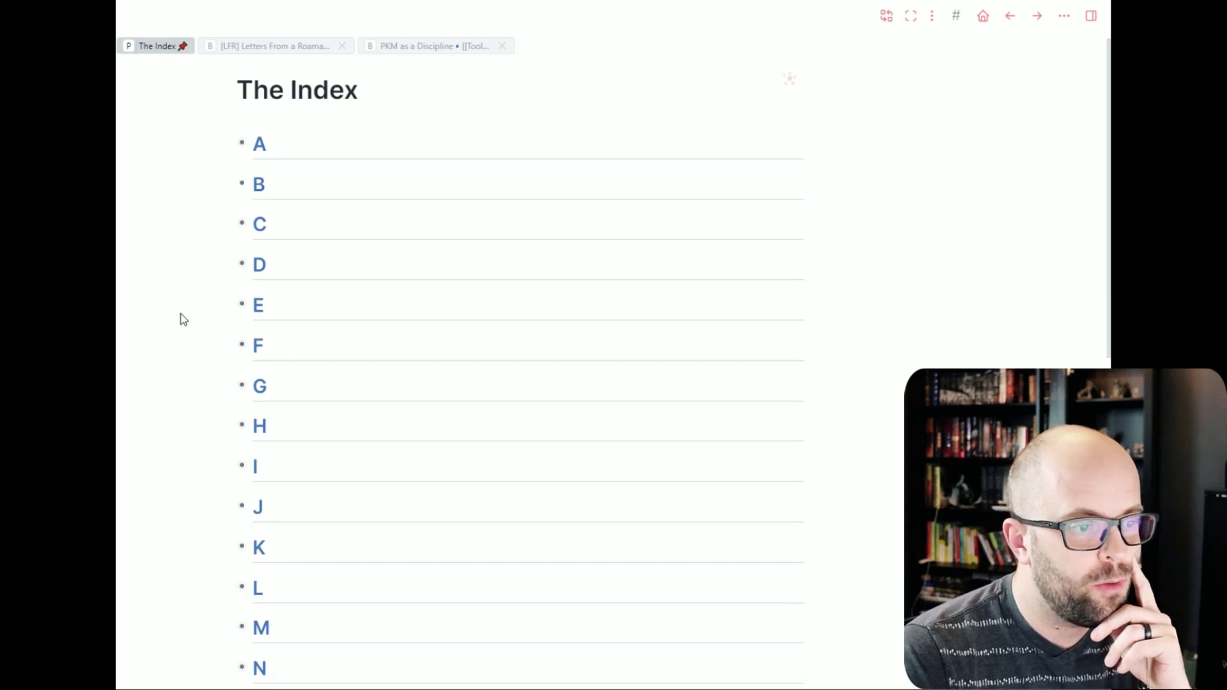
scroll(236, 432, "down", 3)
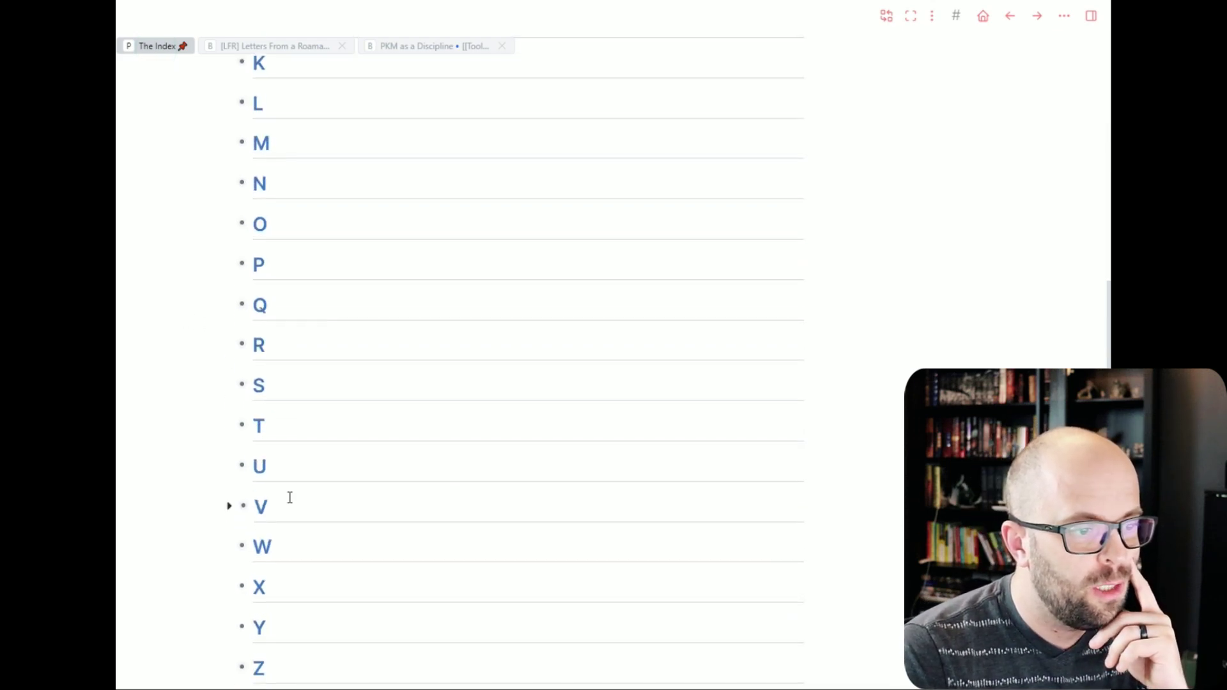
left_click(230, 426)
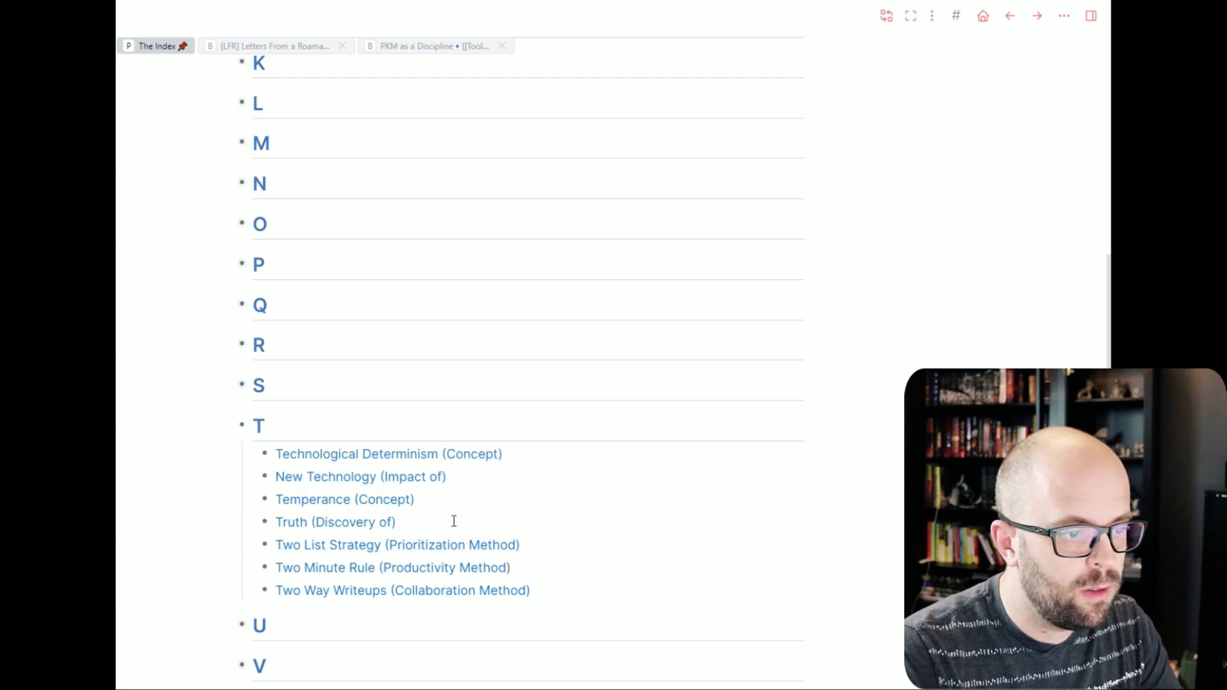
Under T, add Tool for Thought (Concept) with Definition, Purpose of and Properties of child links
left_click(474, 499)
key("Return")
type("[[Too")
key("Return")
key("Return")
key("Tab")
type("[[Too")
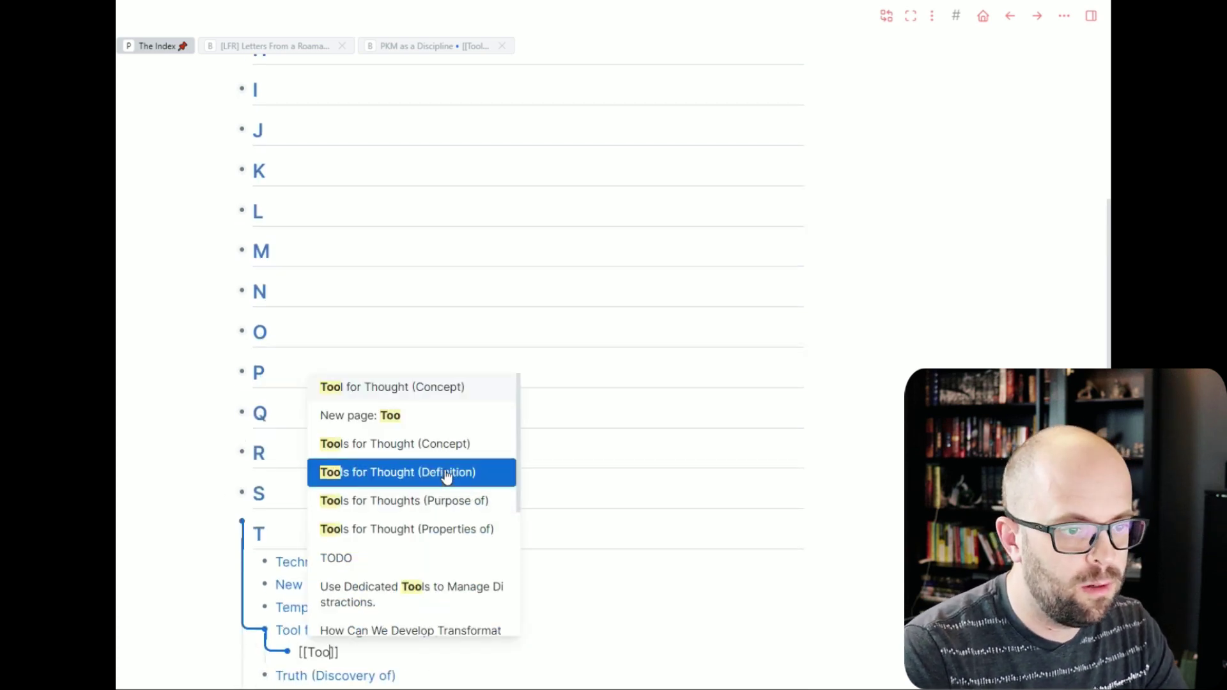
left_click(447, 472)
key("Return")
type("[[Too")
left_click(511, 501)
key("Return")
type("[[Too")
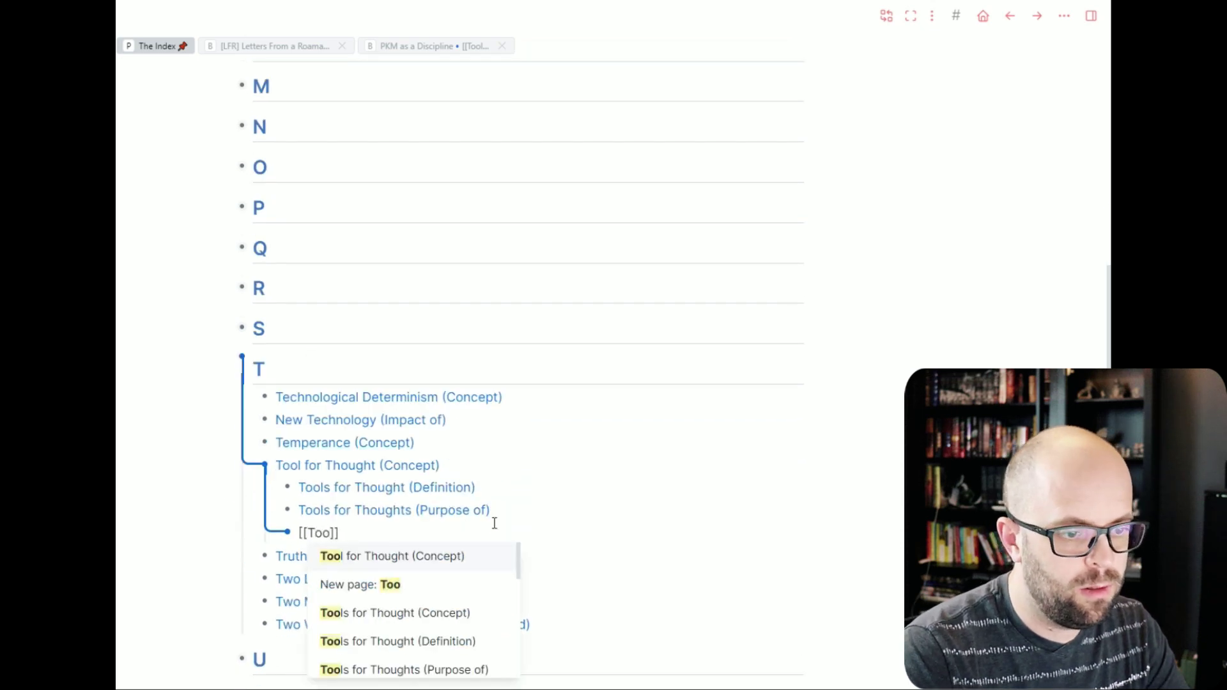
key("Down")
key("Down")
key("Down")
key("Down")
key("Down")
key("Return")
On PKM as a Discipline, give the three links card addresses 5510.-100.2.1 to 5510.-100.2.3
left_click(466, 46)
left_click_drag(565, 151, 474, 151)
left_click(520, 173)
key("ctrl+v")
left_click(528, 197)
key("ctrl+v")
left_click(562, 172)
key("BackSpace")
type("2")
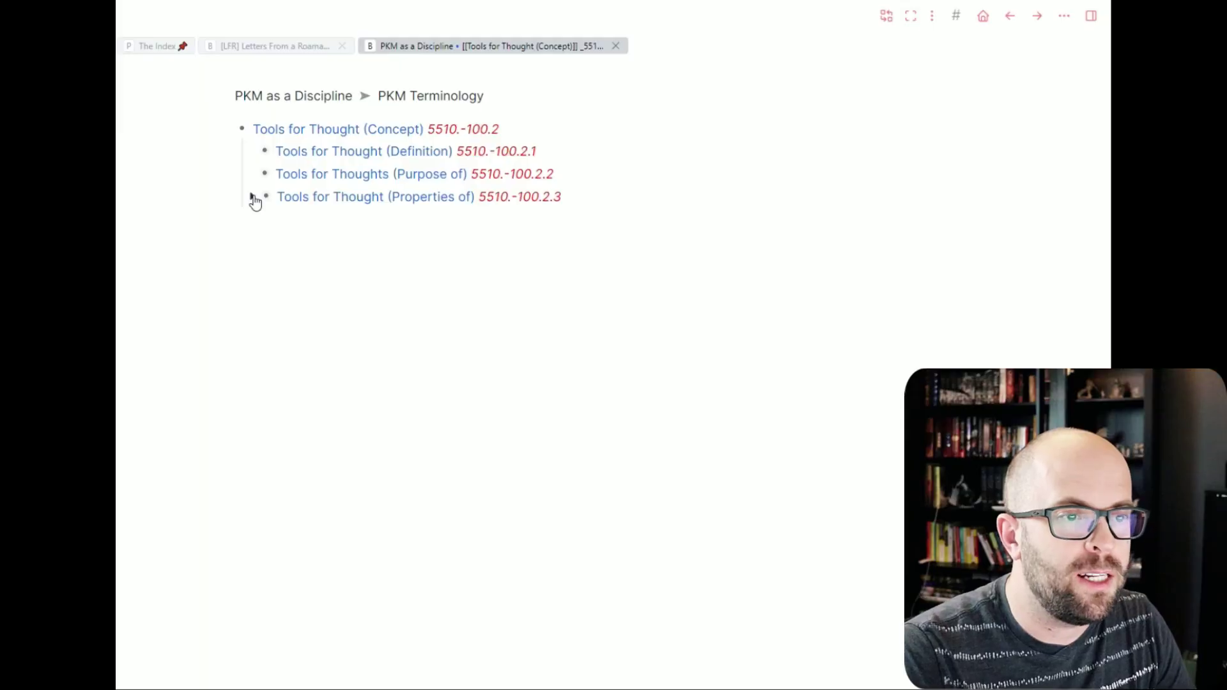
left_click(253, 196)
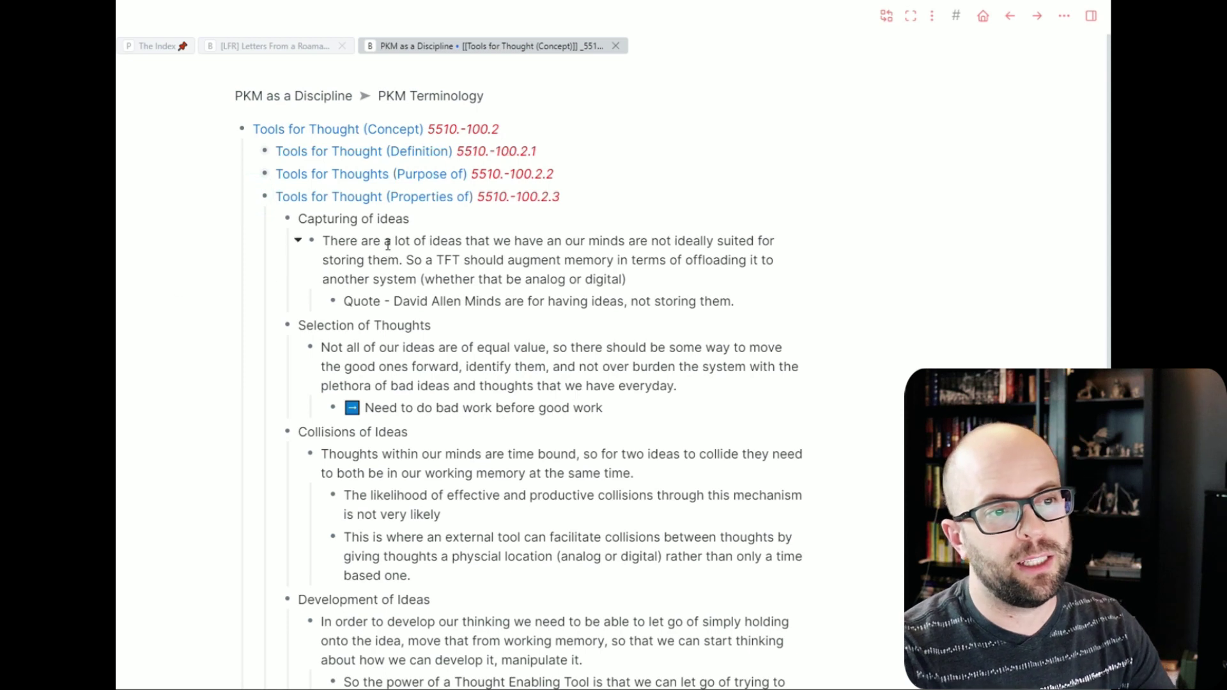
Add an empty child line beneath Capturing of ideas in Tools for Thought (Properties of)
scroll(396, 218, "down", 1)
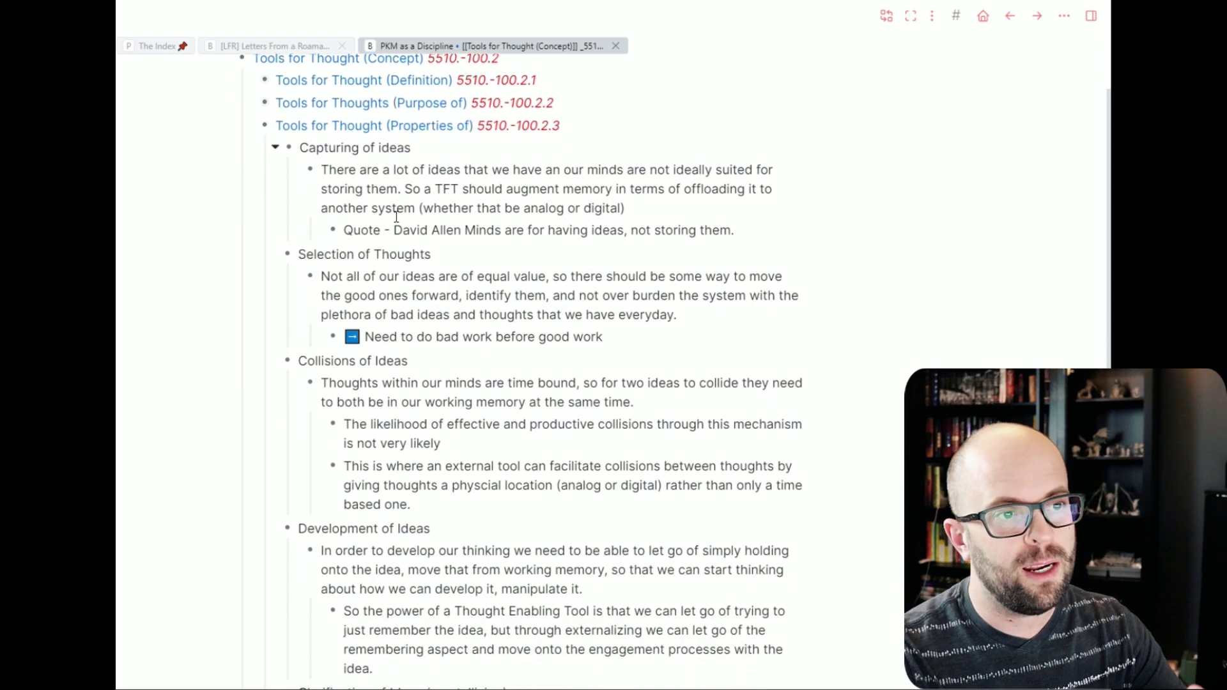
scroll(396, 216, "down", 2)
scroll(350, 225, "up", 3)
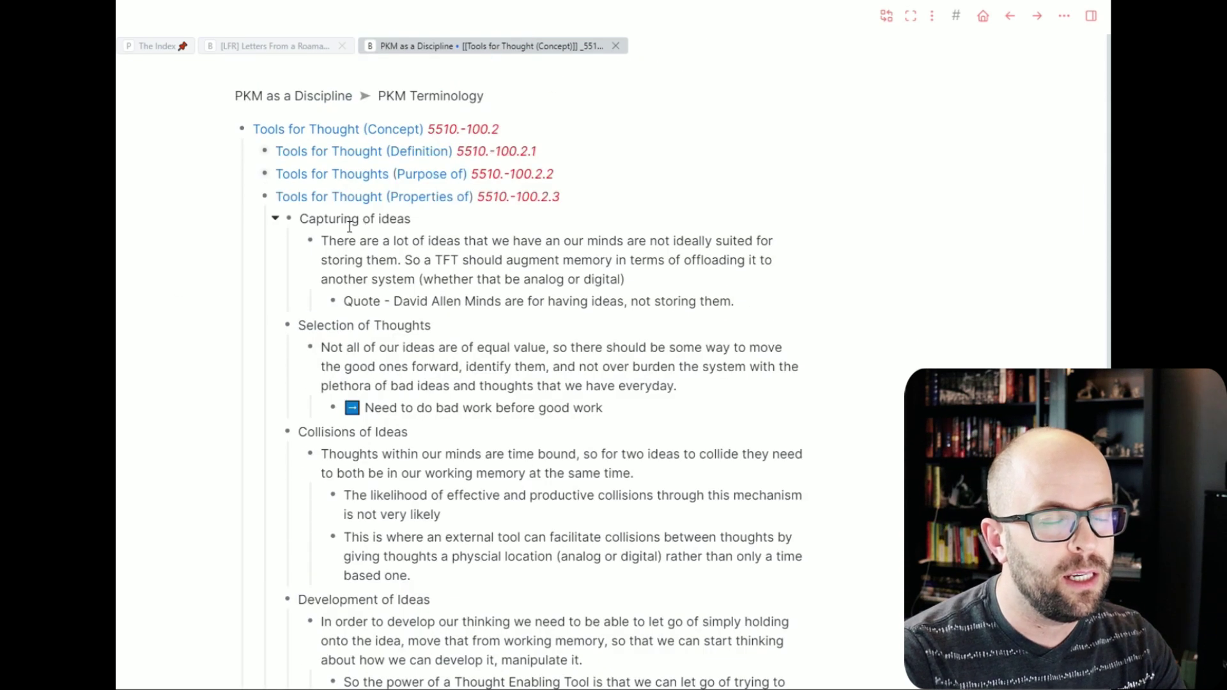
left_click(303, 221)
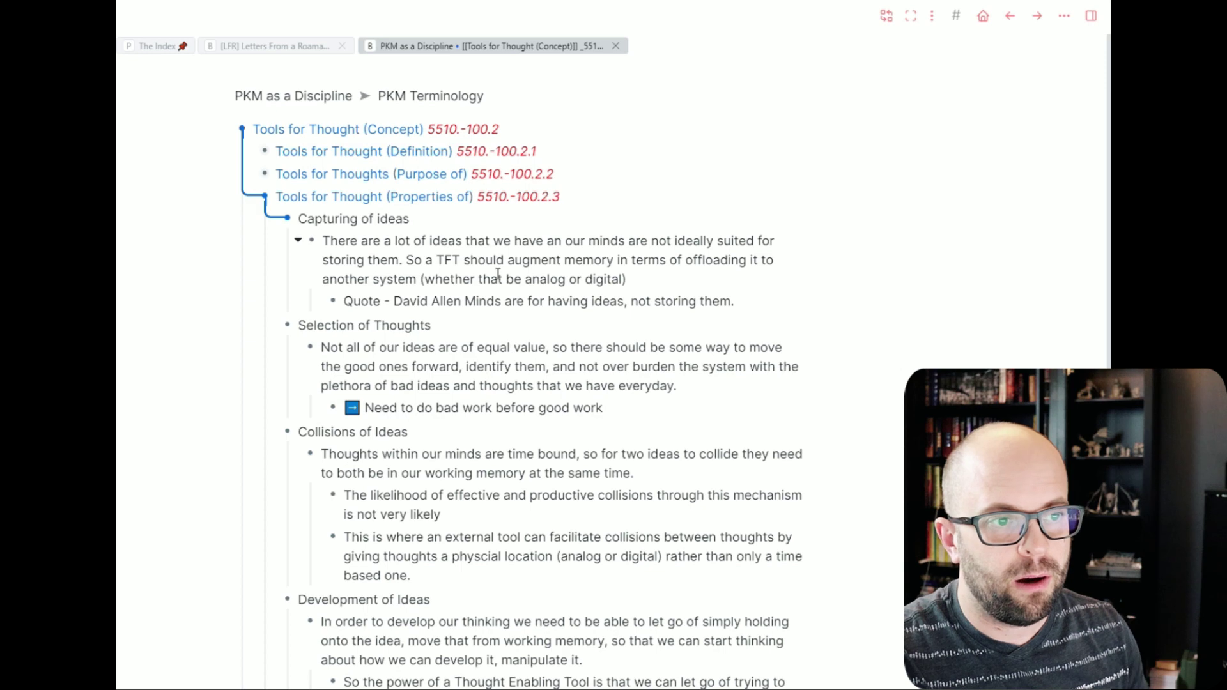
left_click(436, 223)
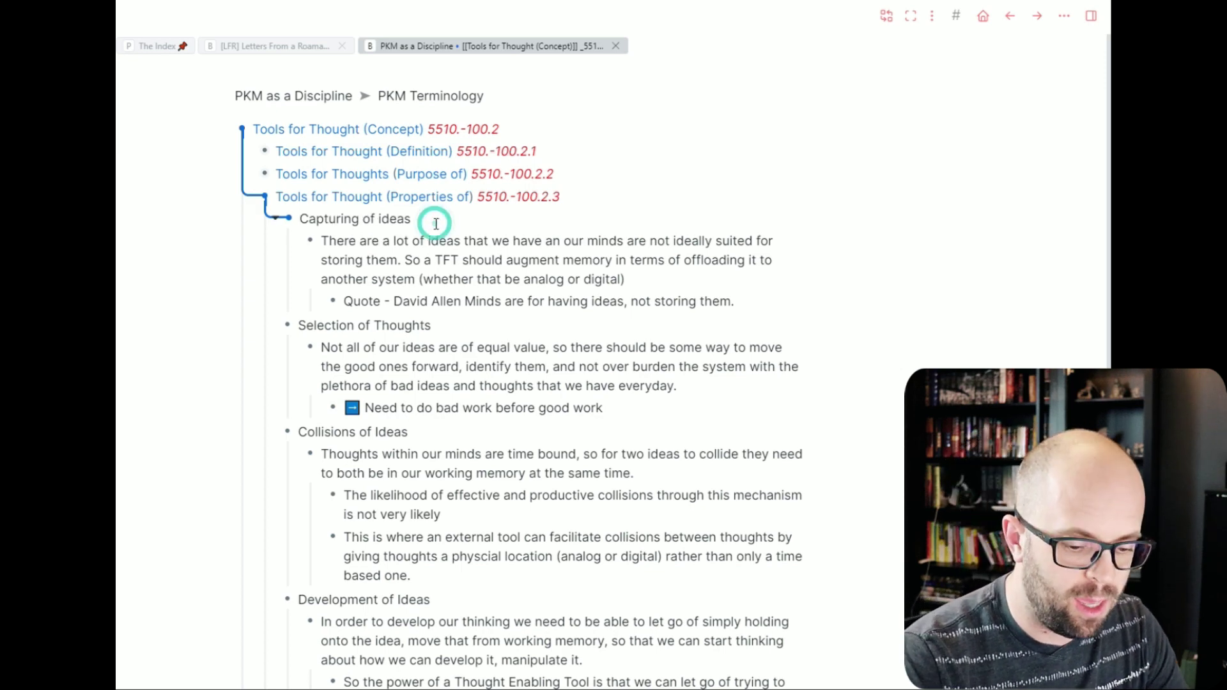
key("Return")
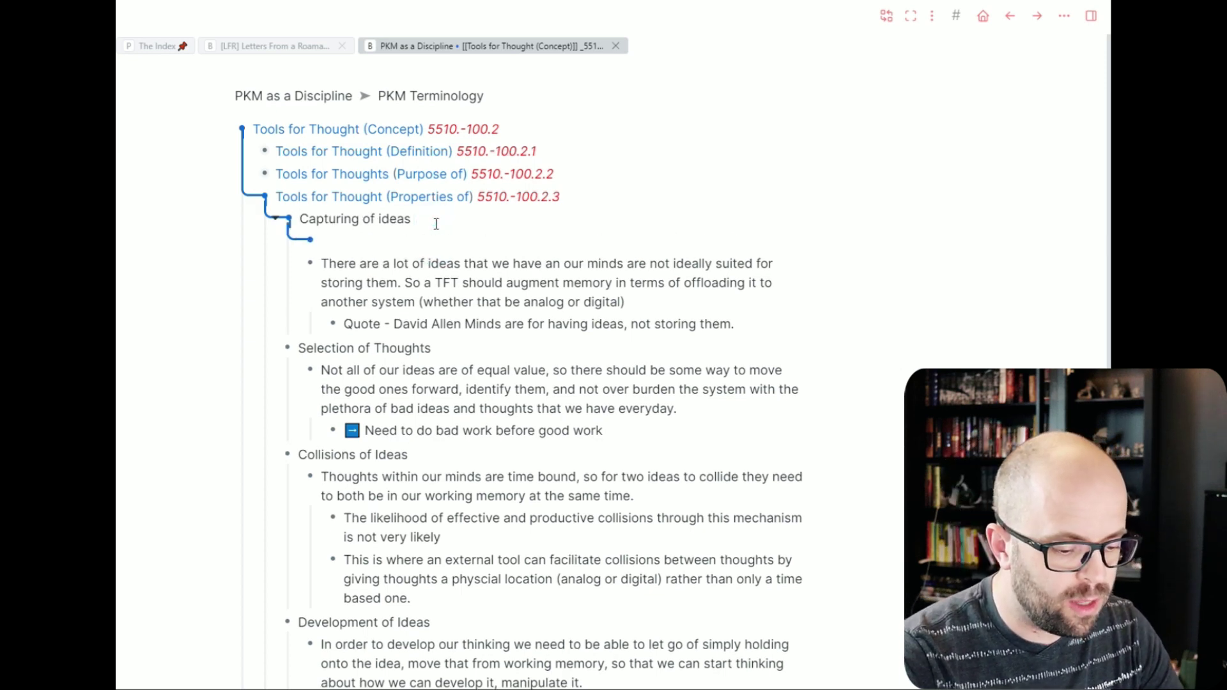
Insert the ;;d template, delete the empty line under Summary, and indent the 'There are a lot of ideas' note
type(";;d")
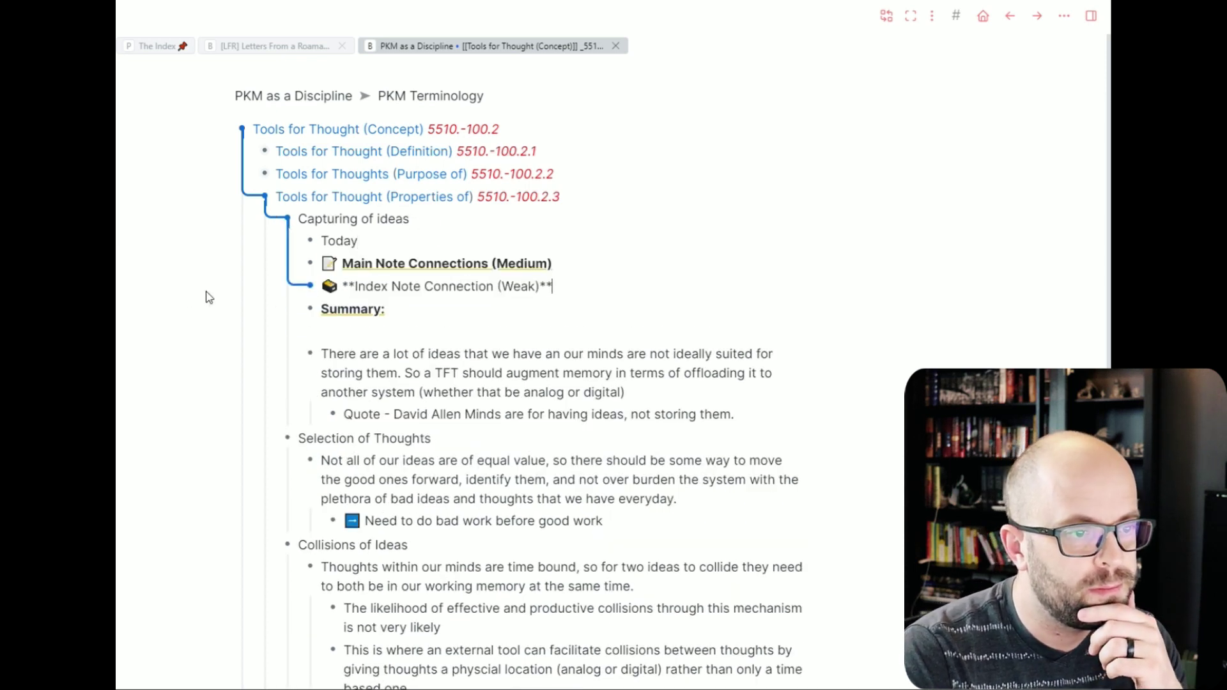
left_click(342, 332)
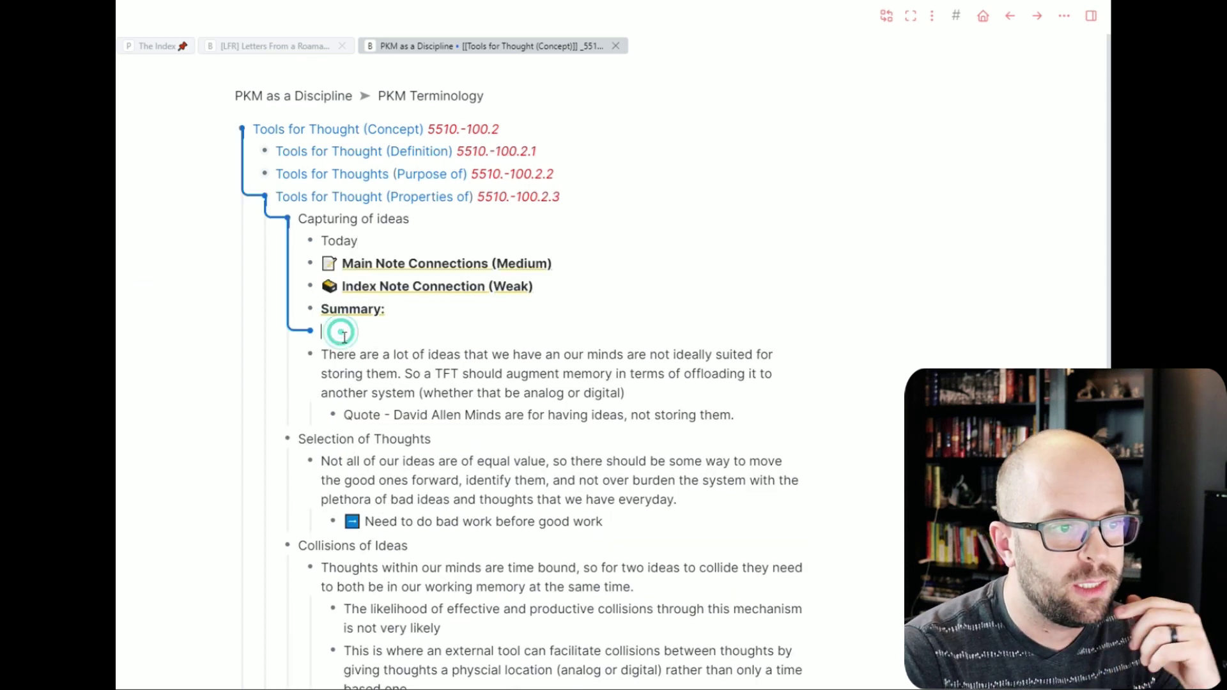
key("BackSpace")
left_click(391, 332)
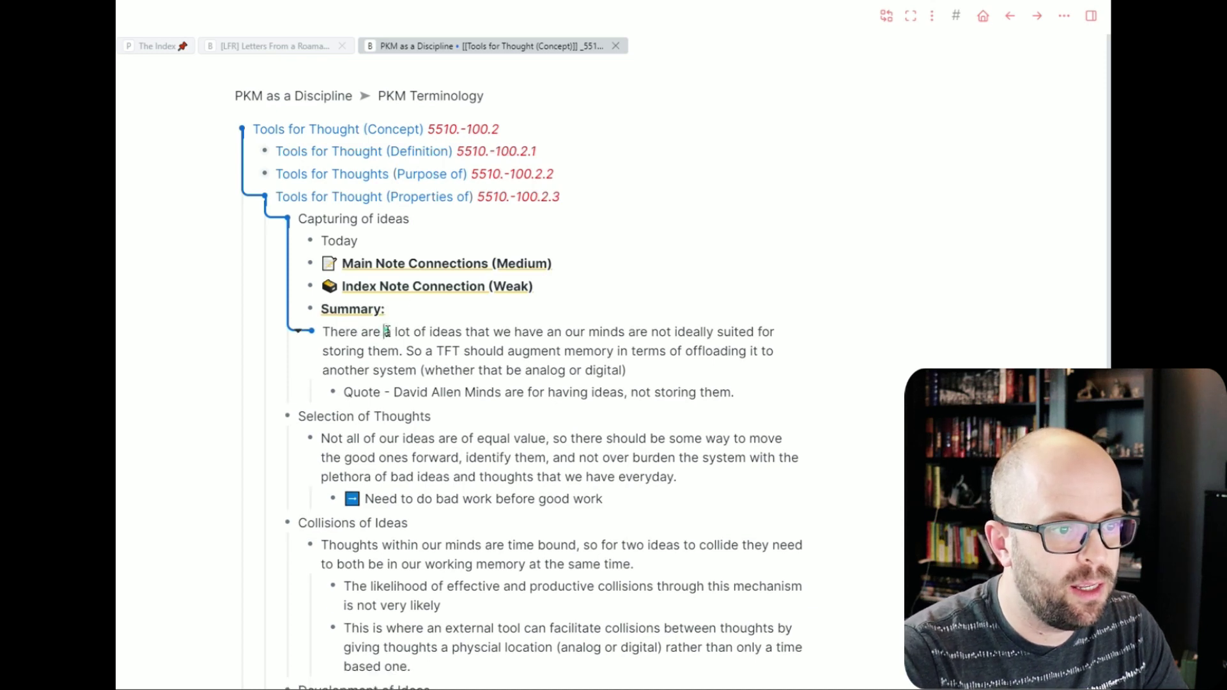
key("Tab")
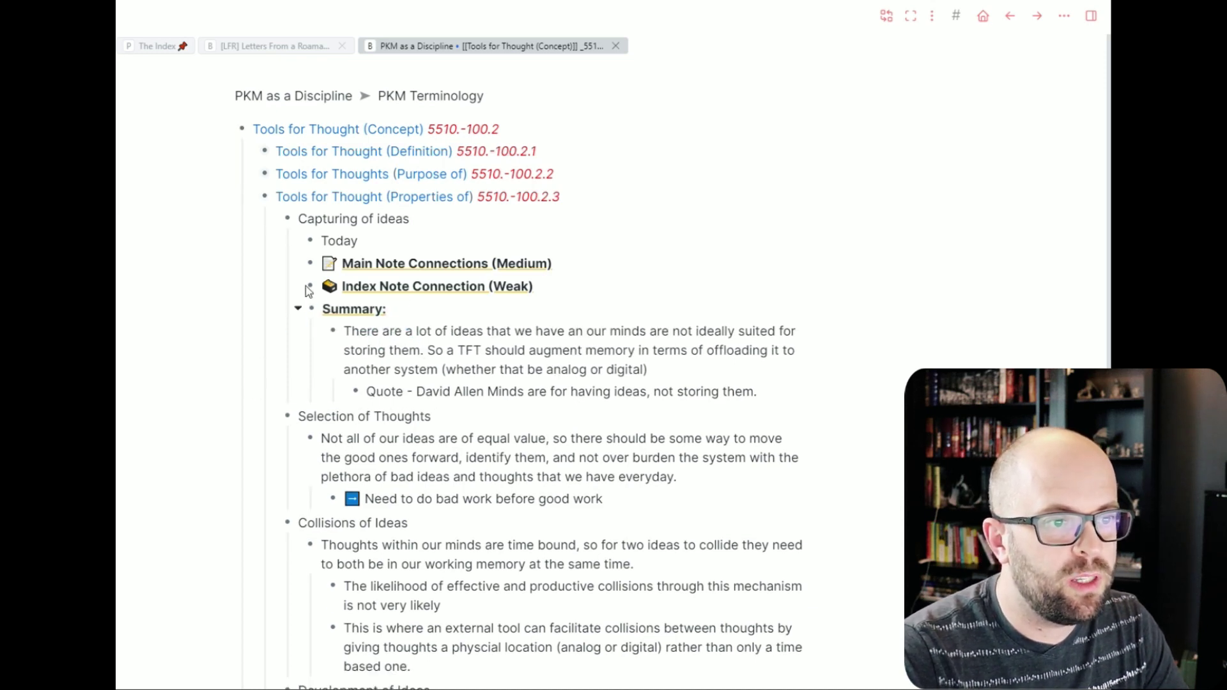
Replace the Today placeholder with a /today link to 2022_06_03
left_click(420, 220)
left_click(381, 242)
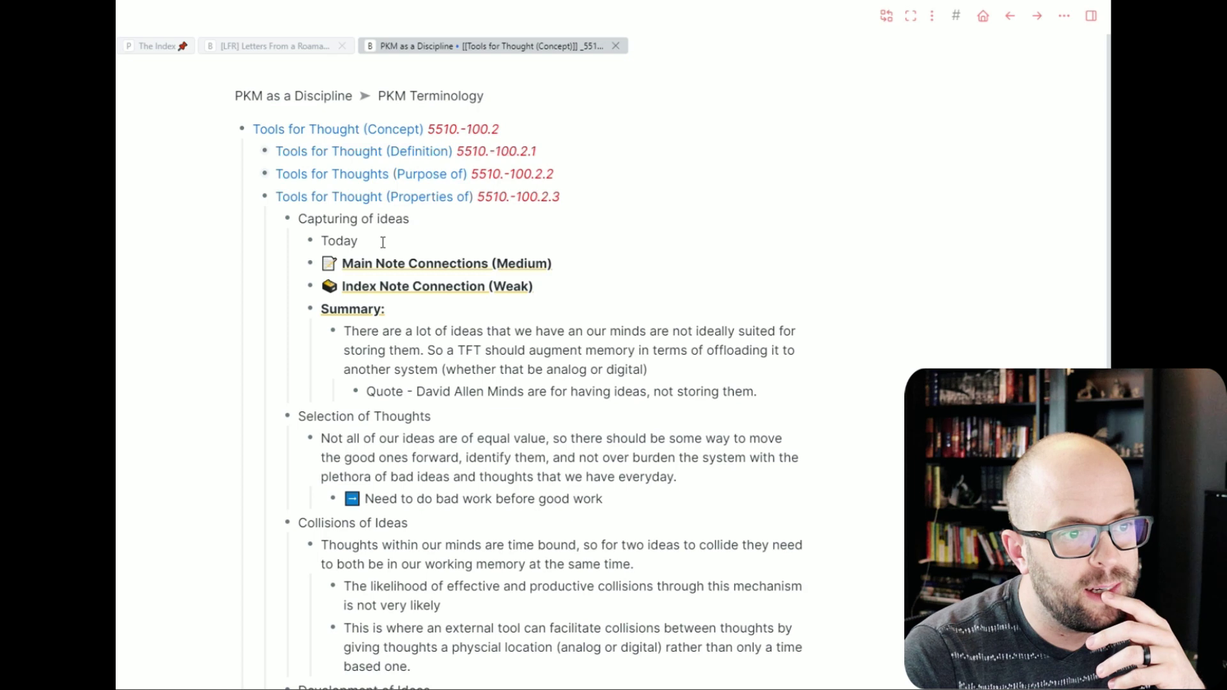
key("BackSpace")
key("BackSpace")
key("BackSpace")
key("BackSpace")
key("BackSpace")
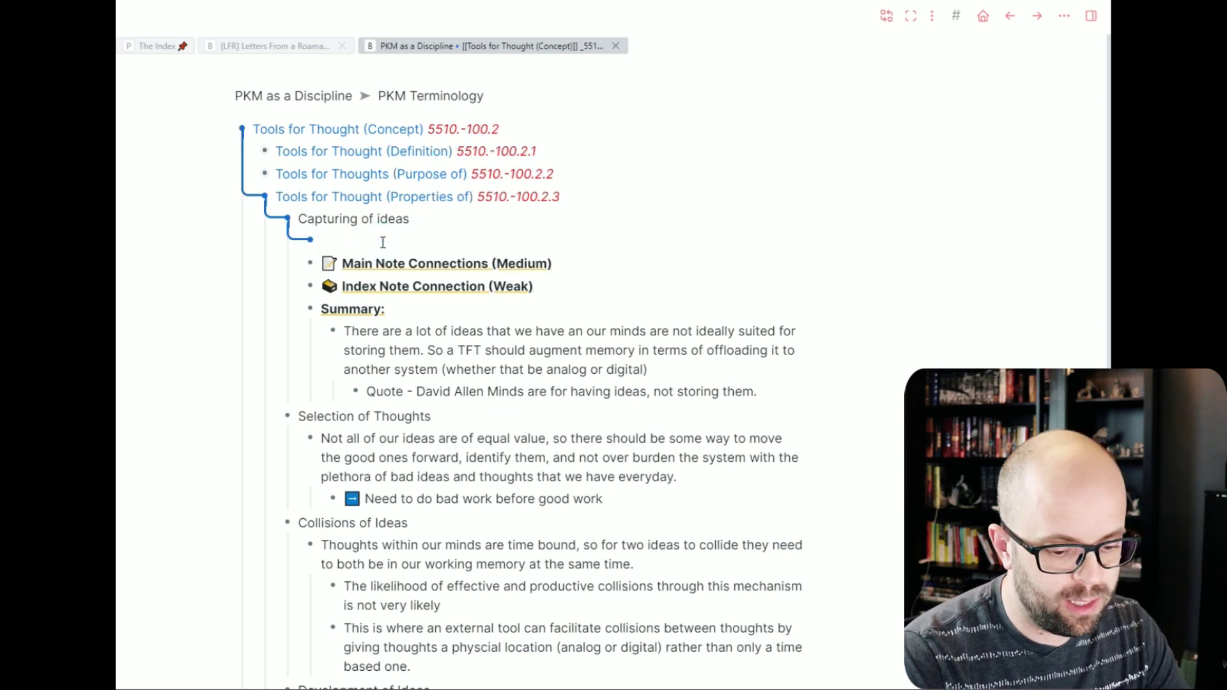
type("/today")
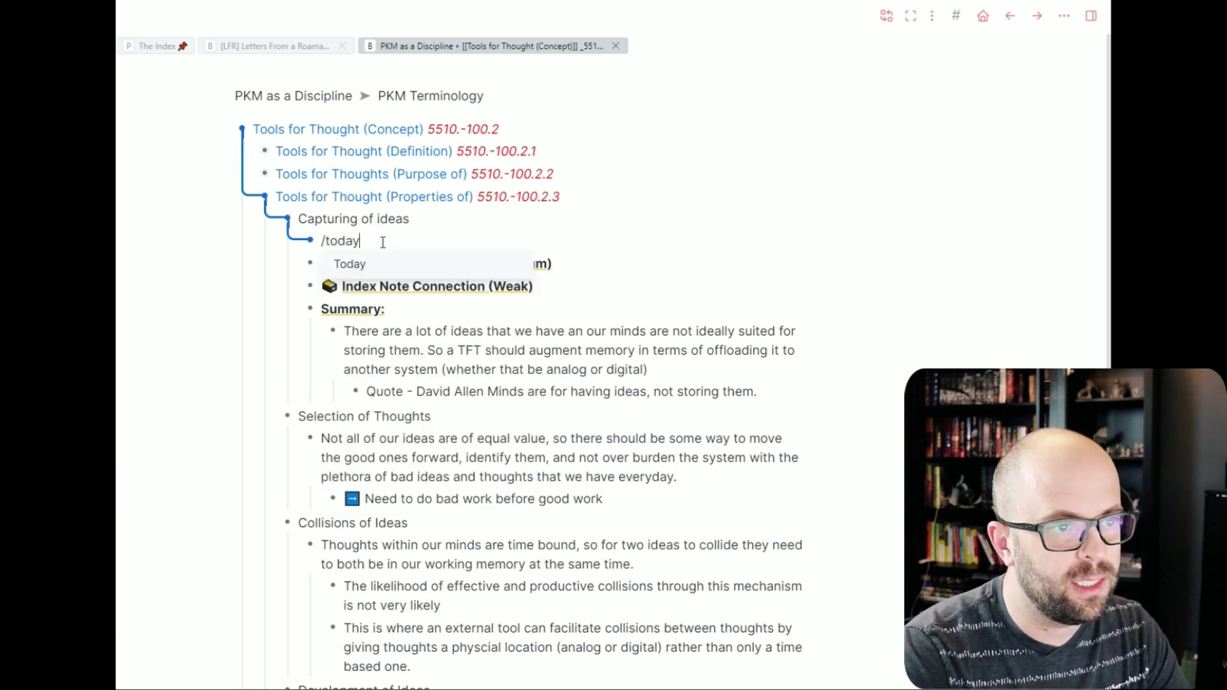
key("Return")
key("Escape")
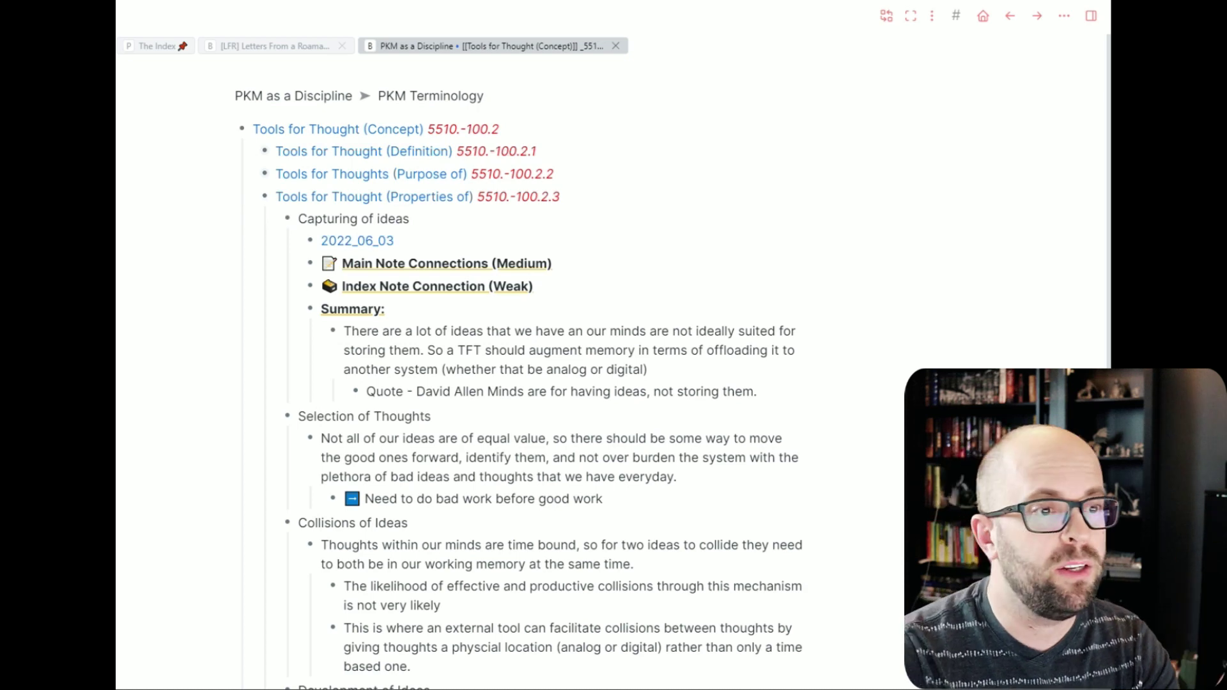
Add line breaks inside Main Note Connections (Medium) and Index Note Connection (Weak)
left_click(578, 264)
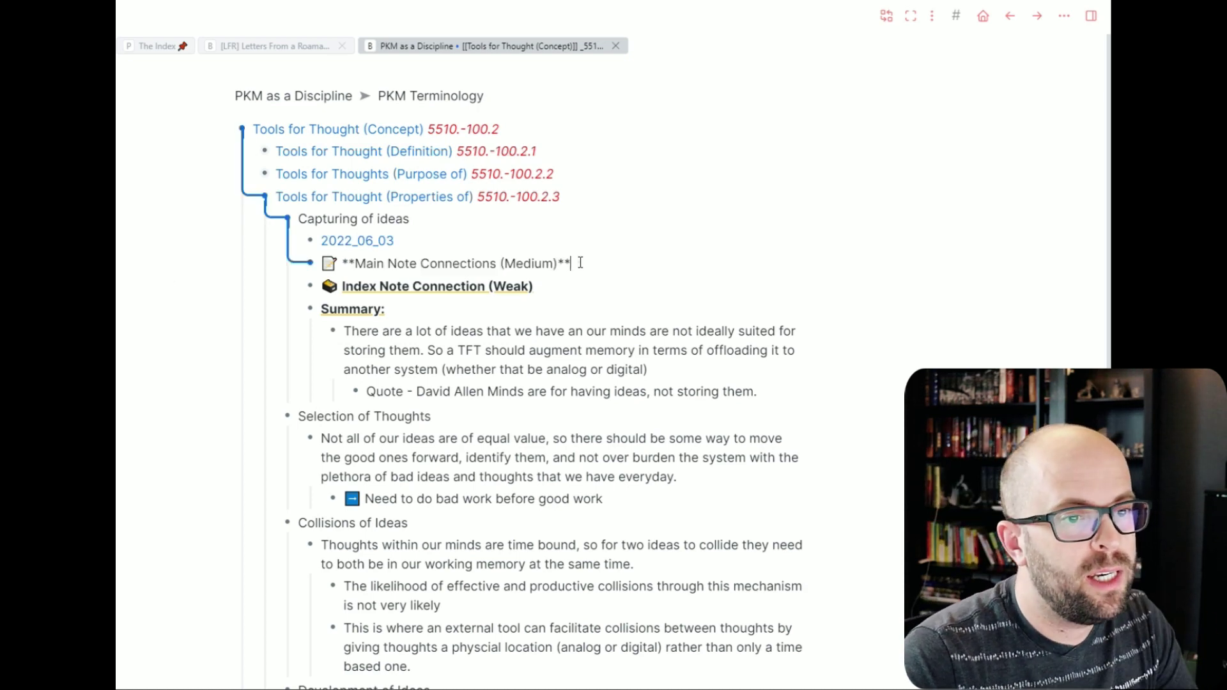
key("shift+Return")
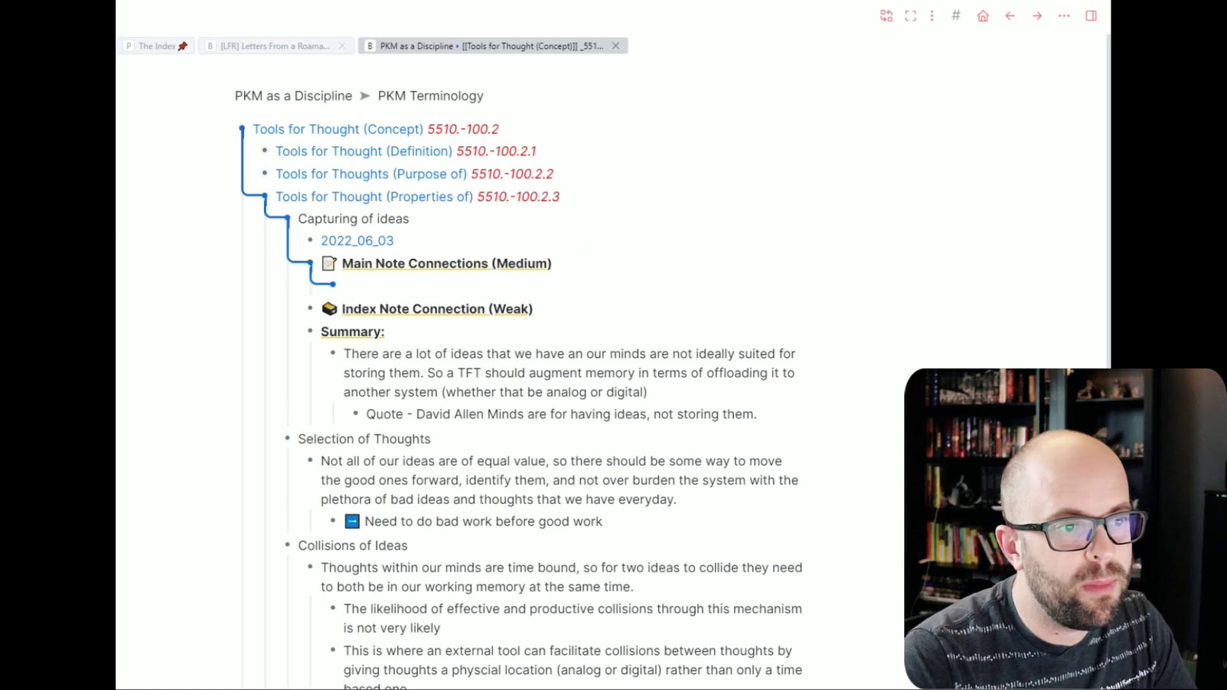
left_click(141, 283)
left_click(582, 316)
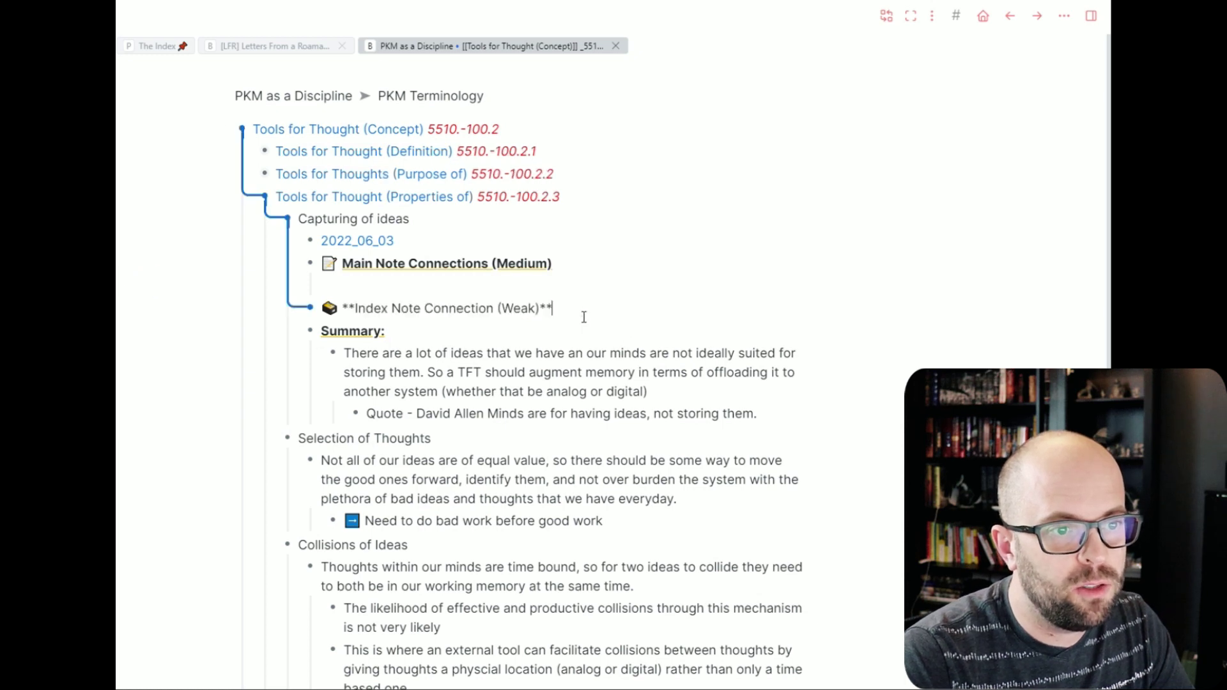
key("shift+Return")
key("Escape")
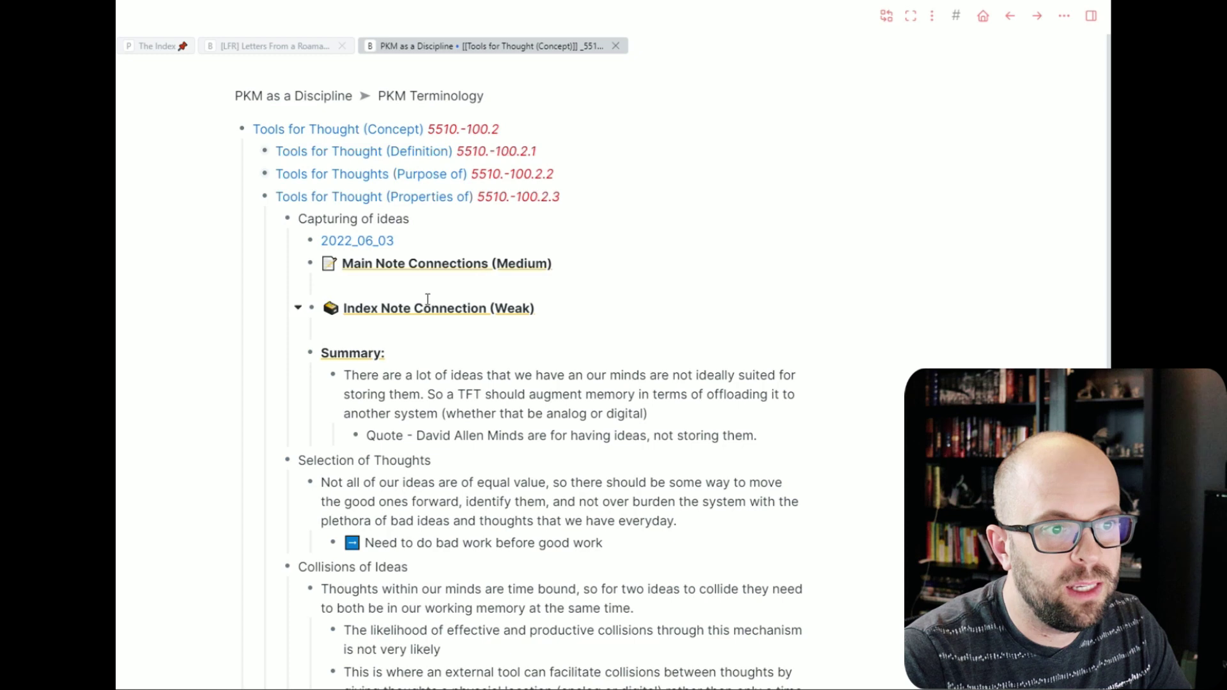
left_click(399, 331)
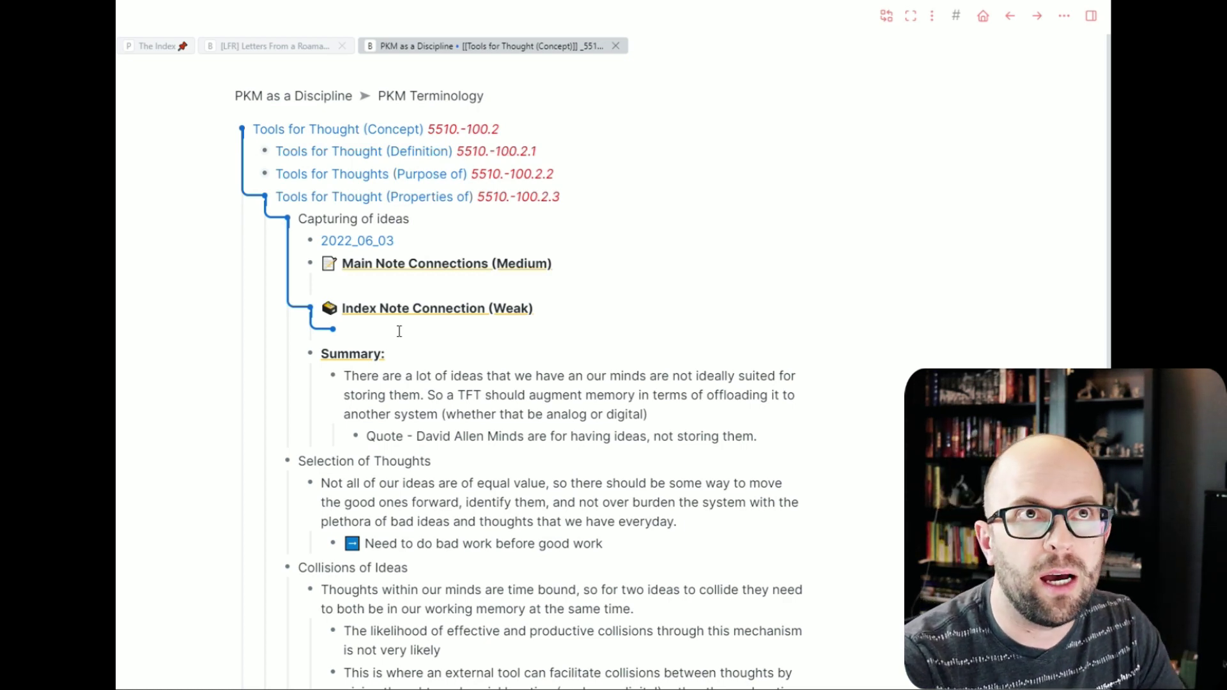
Link [[Quick Capture (Productivity Method)]] and begin noting that quick capture is not just for action items
type("[[")
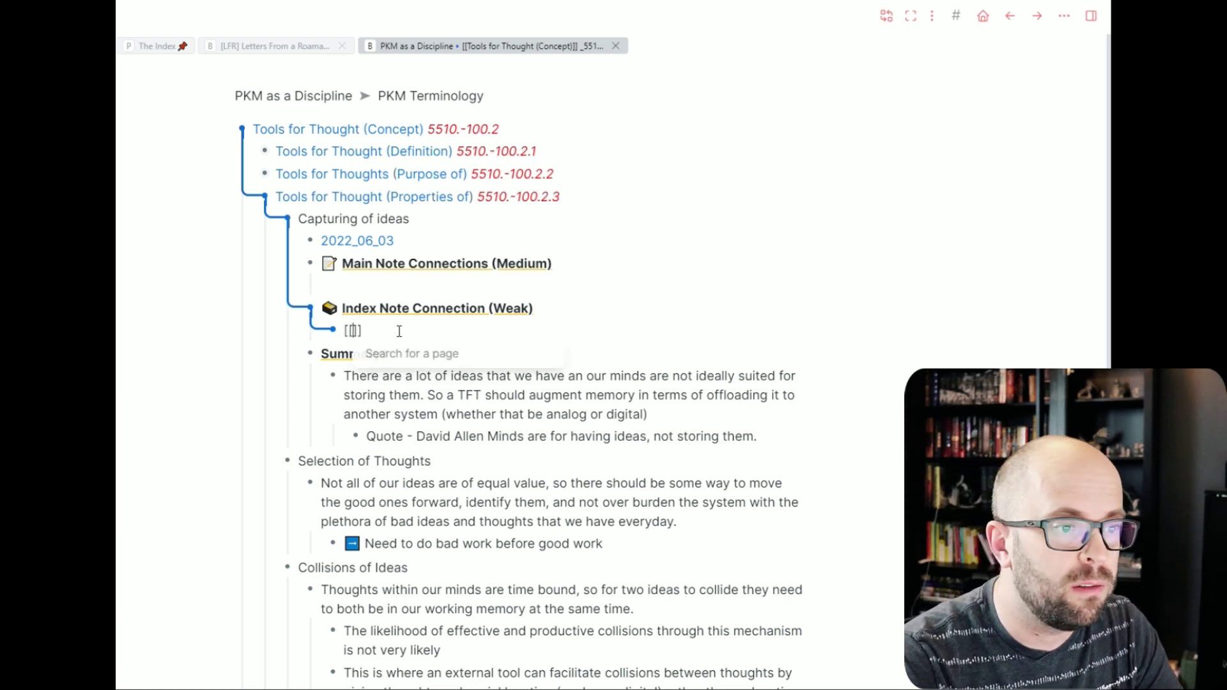
type("Quick")
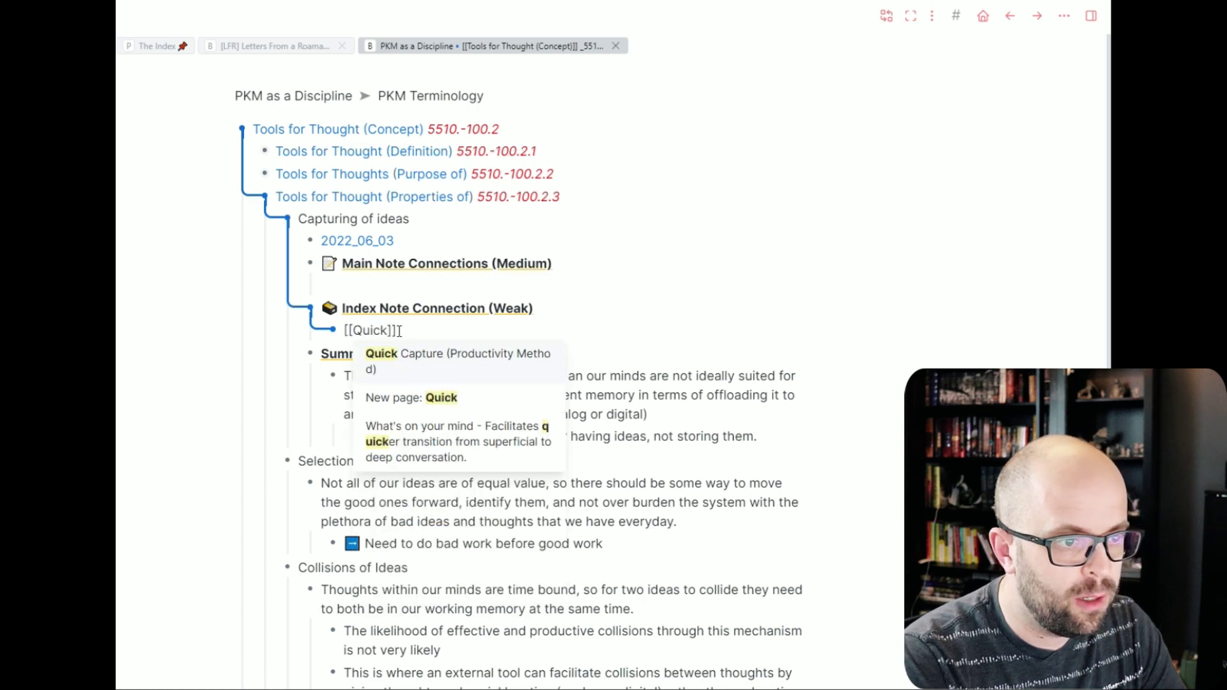
type(" Capt")
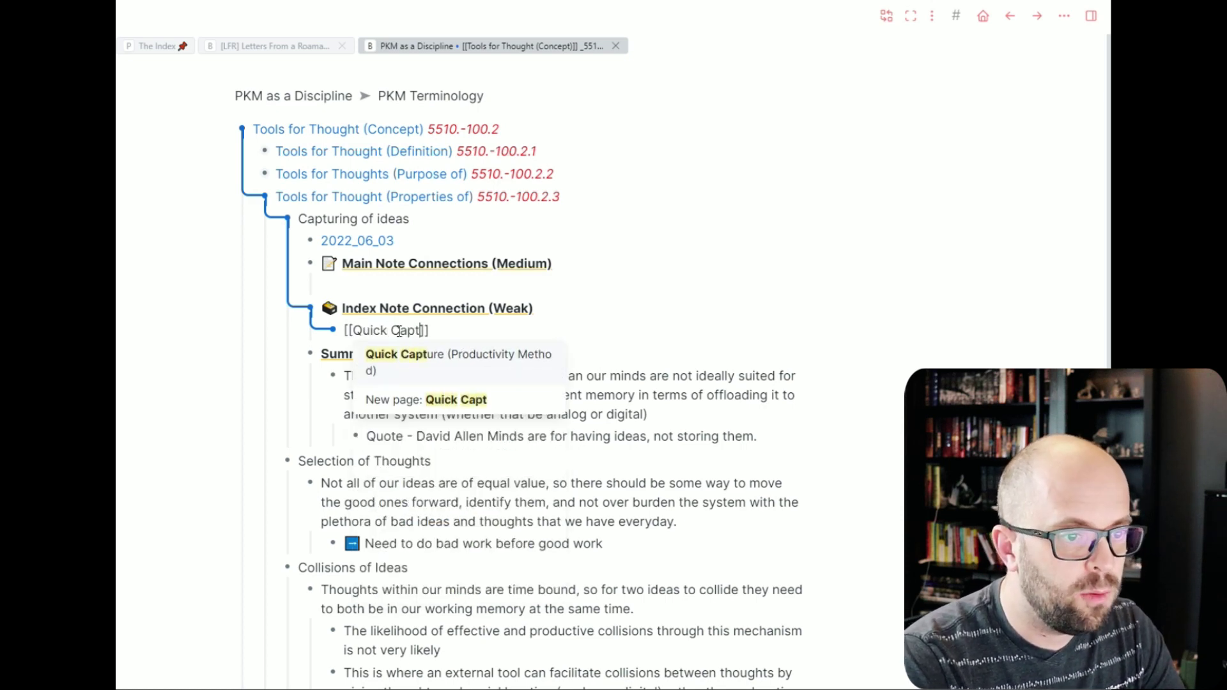
left_click(386, 355)
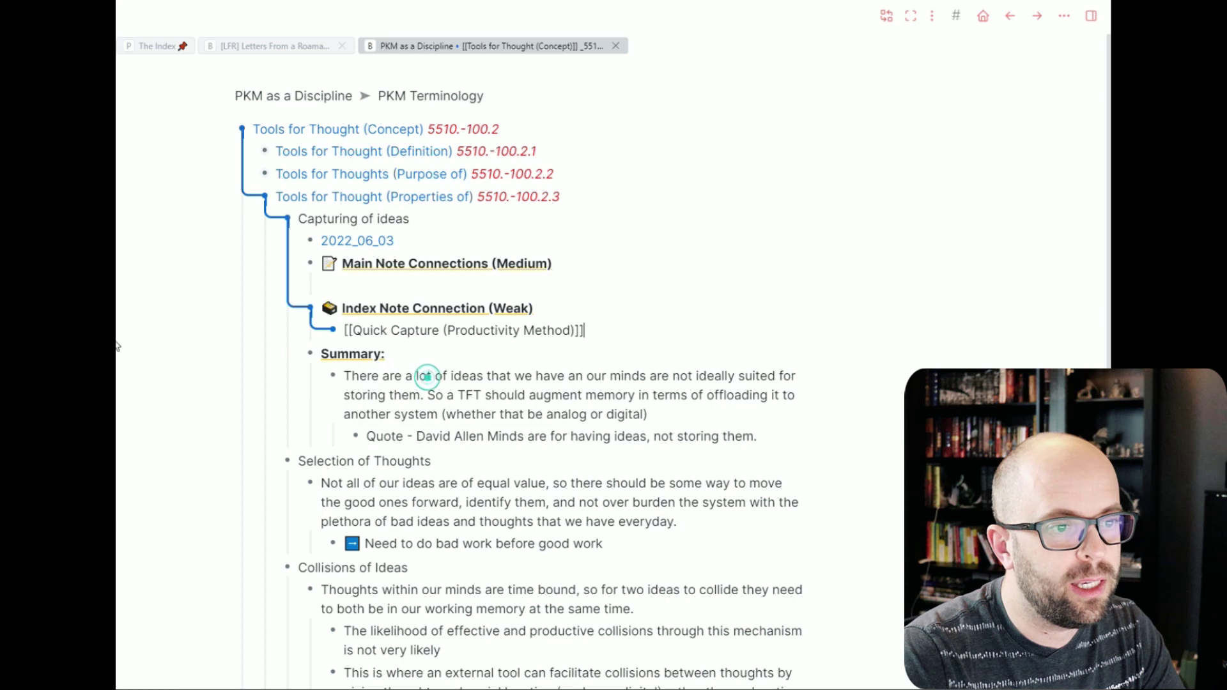
key("Escape")
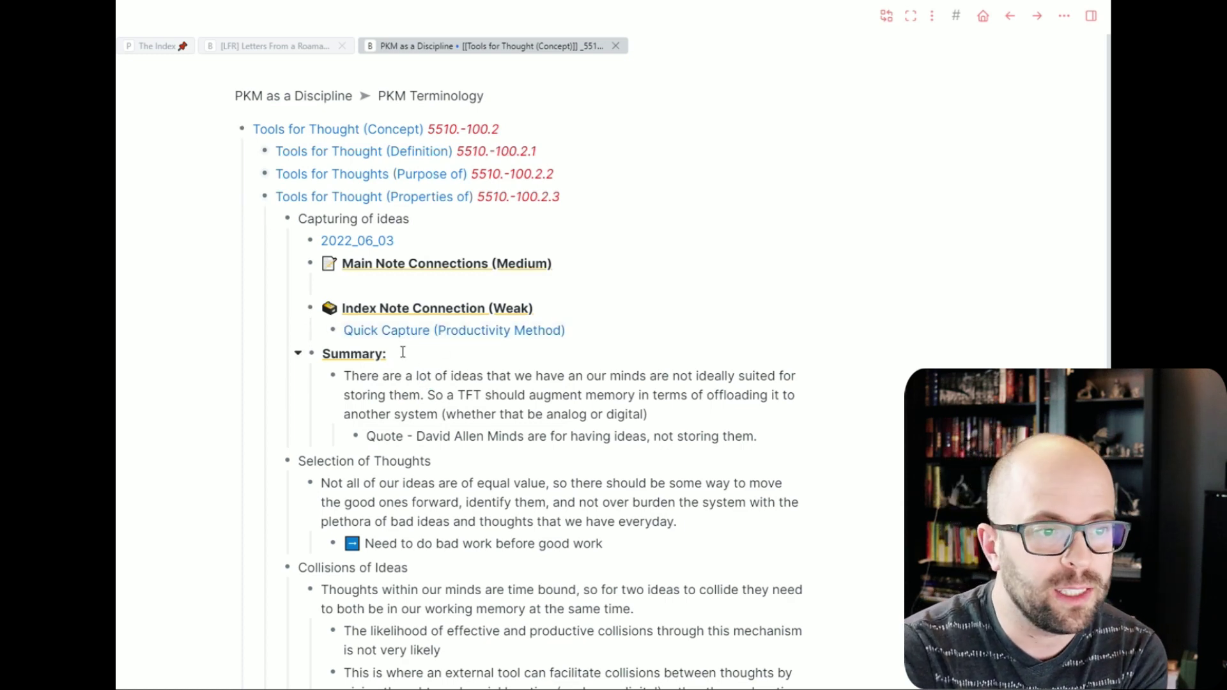
left_click(608, 331)
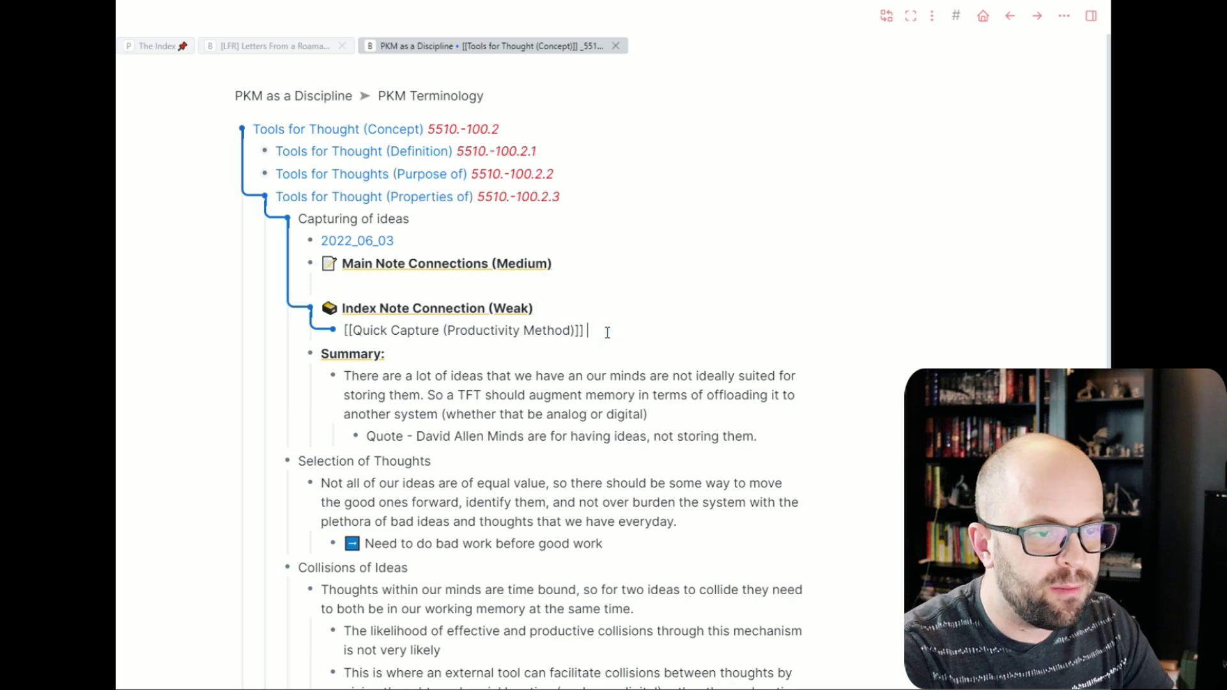
type("-")
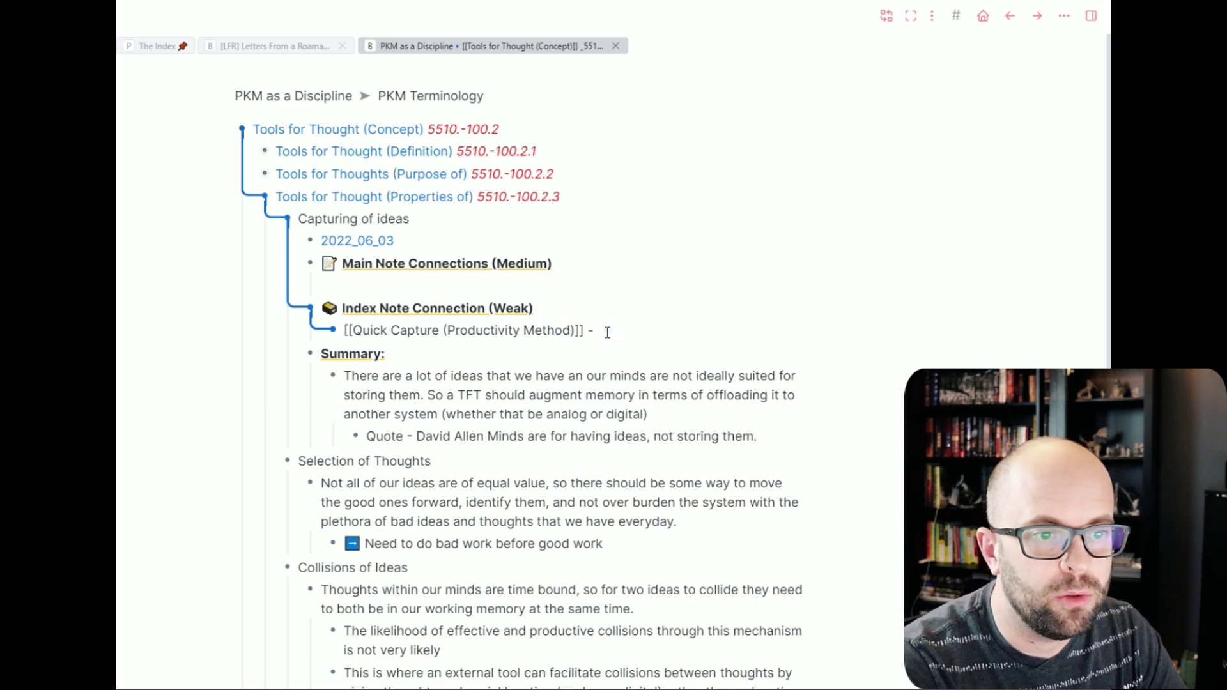
type("Quic")
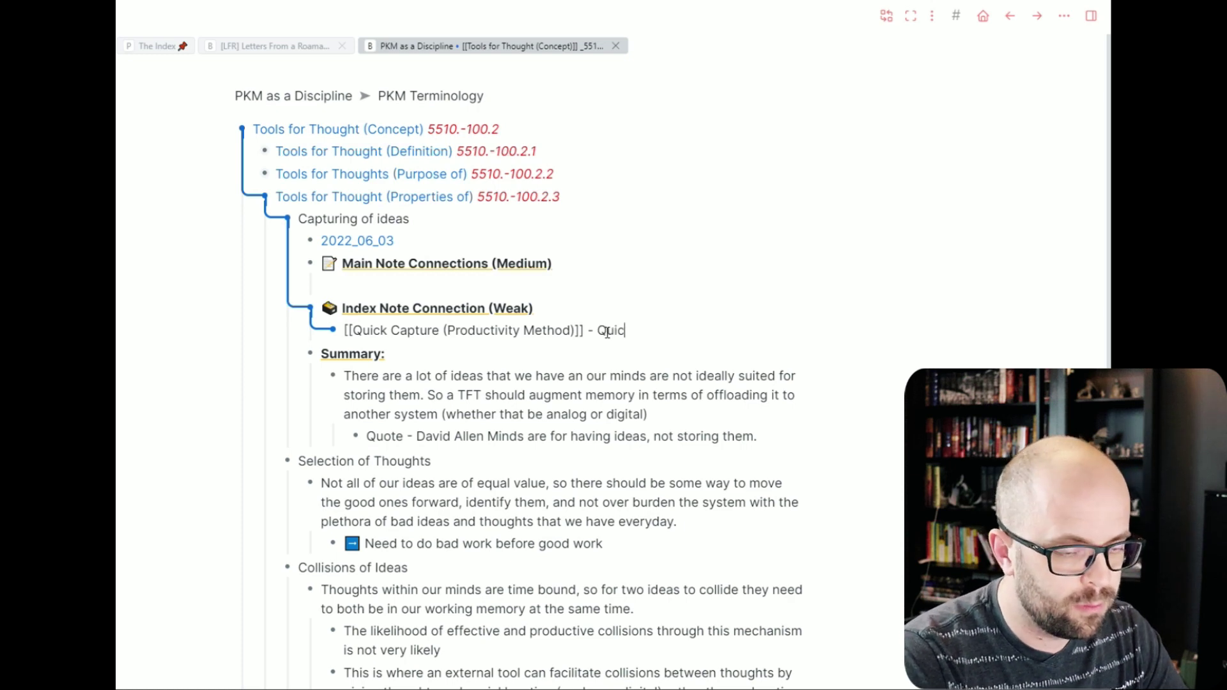
type("k capture is not just for taking down action items, but is a a key component for developing your thinking. You can't ")
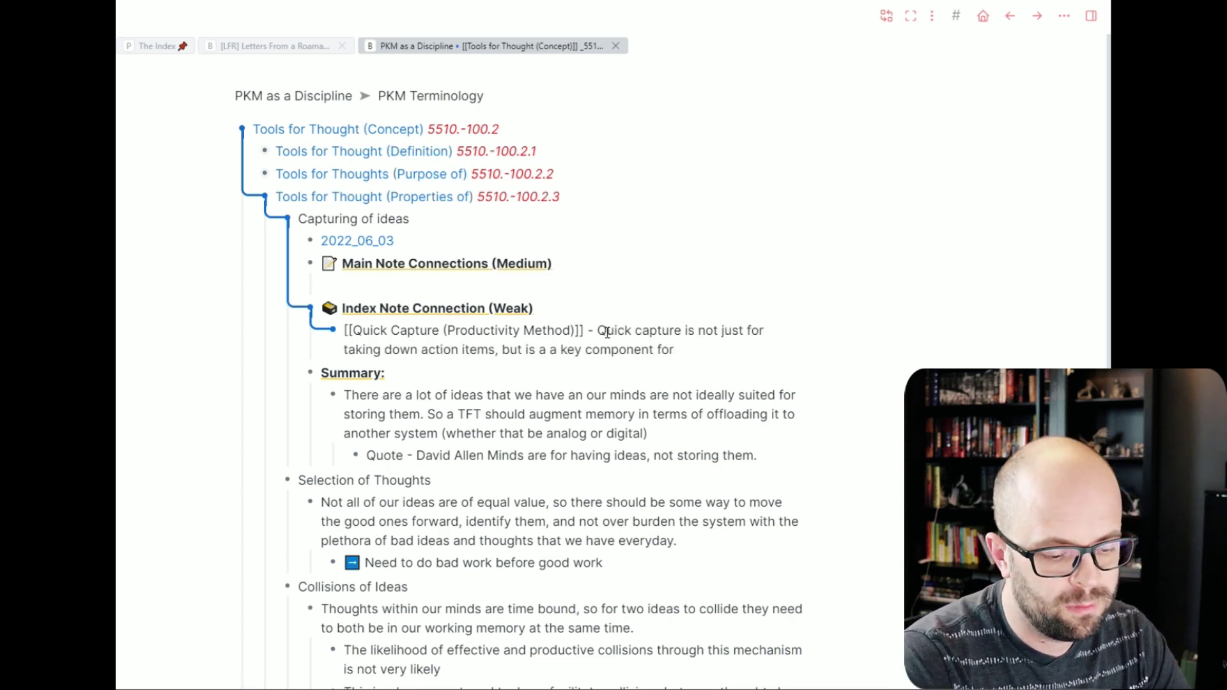
type("develop thoughts if you don't first capture them.")
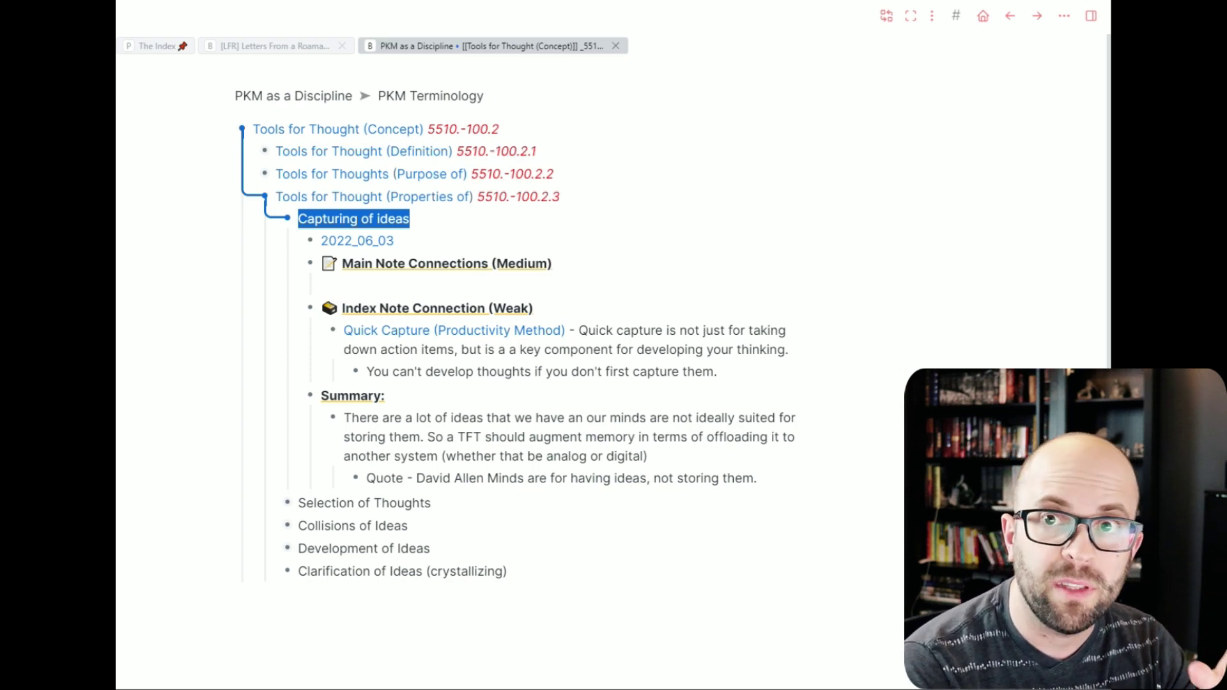
Try and discard draft headings 'The first stage in thinking' and 'Tools for Thought'
type("The first stage in thinking")
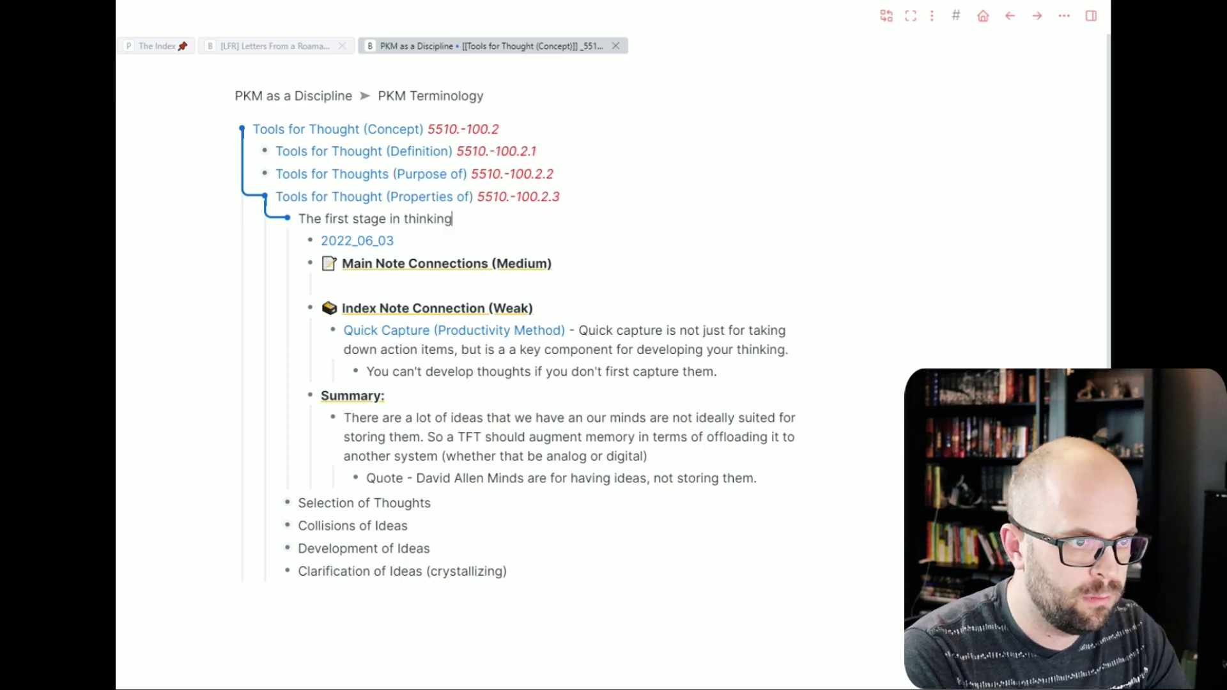
key("ctrl+a")
type("TfT")
key("BackSpace")
key("BackSpace")
key("BackSpace")
type("Tools for Thought")
key("ctrl+a")
Rewrite the heading as 'A tool that enables thinking must provide a means of capturing thoughts…'
type("A tool that enables thinking ")
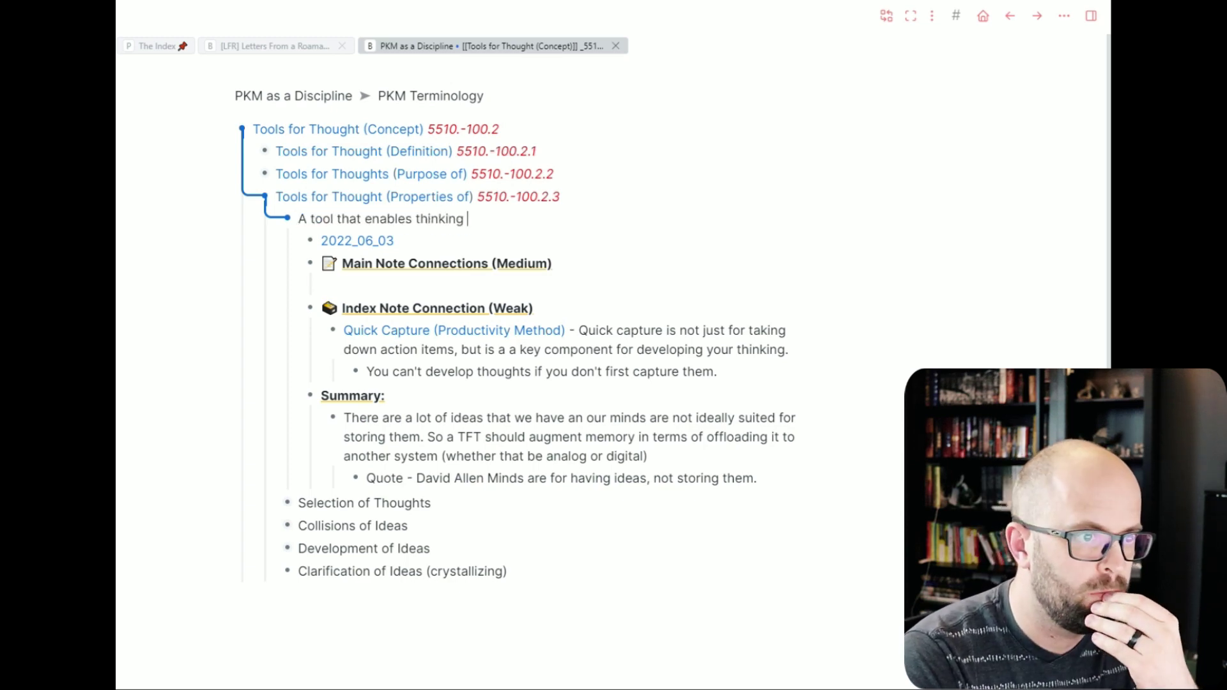
type("must provides a means of capturing thoughts first if there is to be an")
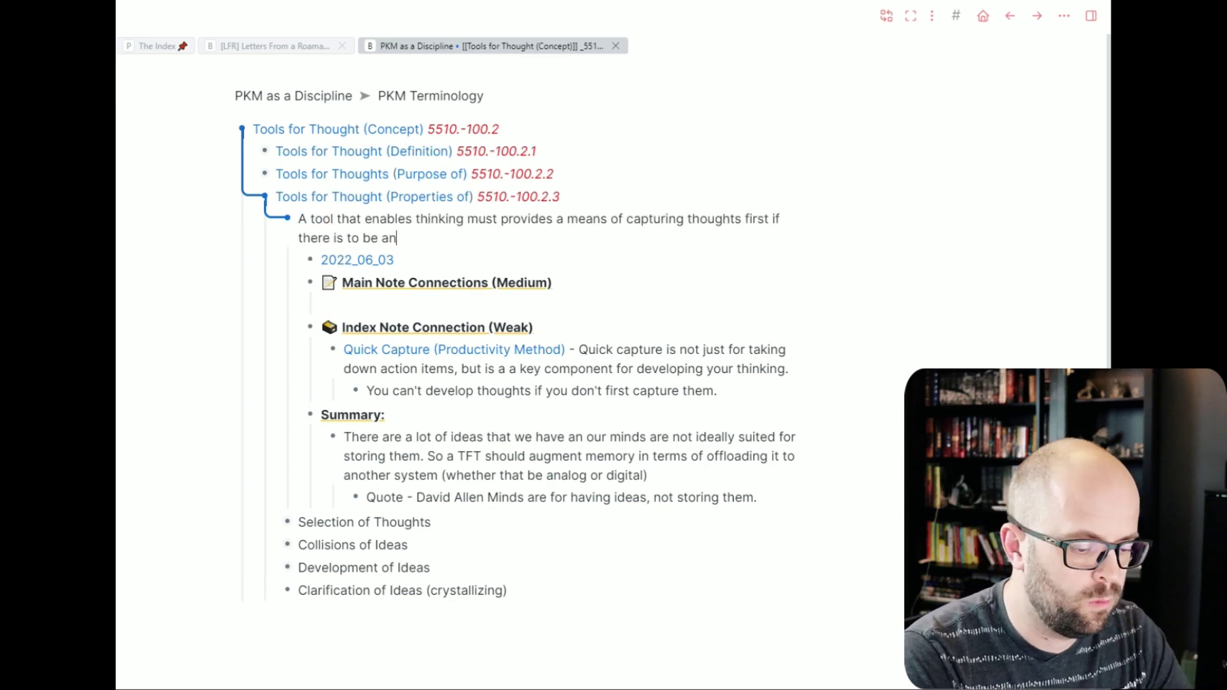
key("ctrl+BackSpace")
key("ctrl+BackSpace")
key("ctrl+BackSpace")
key("ctrl+BackSpace")
key("ctrl+BackSpace")
key("ctrl+BackSpace")
key("ctrl+BackSpace")
key("ctrl+BackSpace")
left_click(556, 218)
key("BackSpace")
key("End")
key("BackSpace")
type(", and externalizing them to facilitate their future")
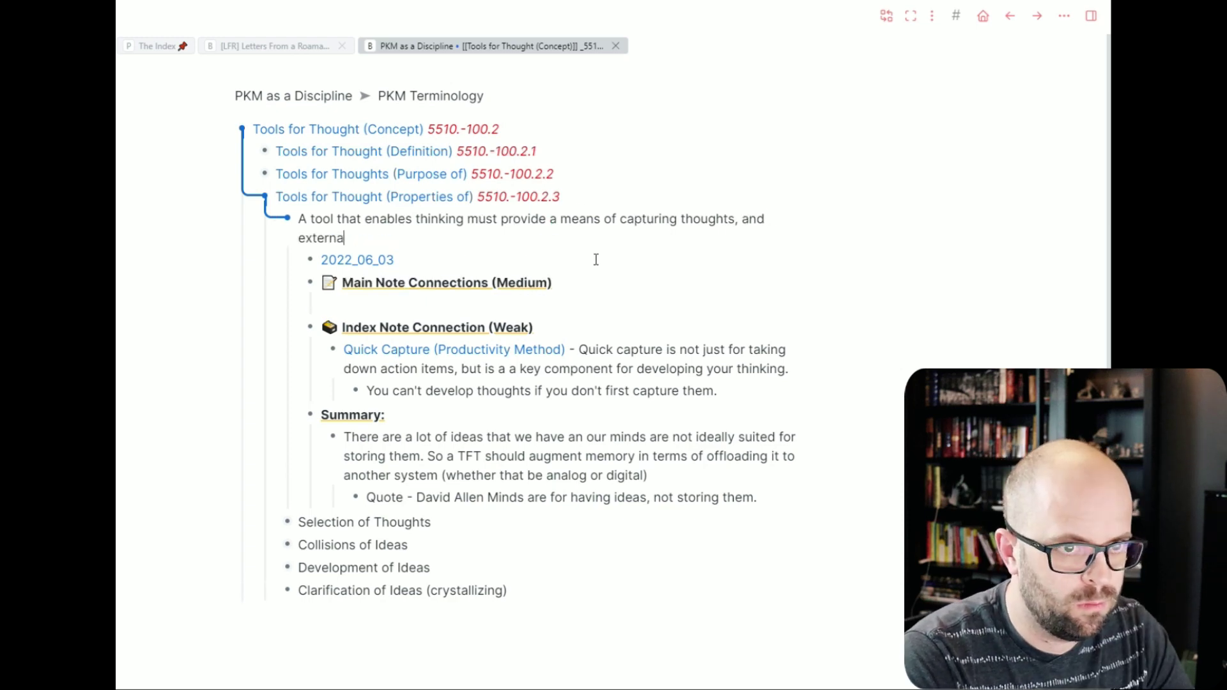
key("ctrl+BackSpace")
key("ctrl+BackSpace")
key("ctrl+BackSpace")
key("ctrl+BackSpace")
key("ctrl+BackSpace")
key("ctrl+BackSpace")
key("ctrl+BackSpace")
type("a")
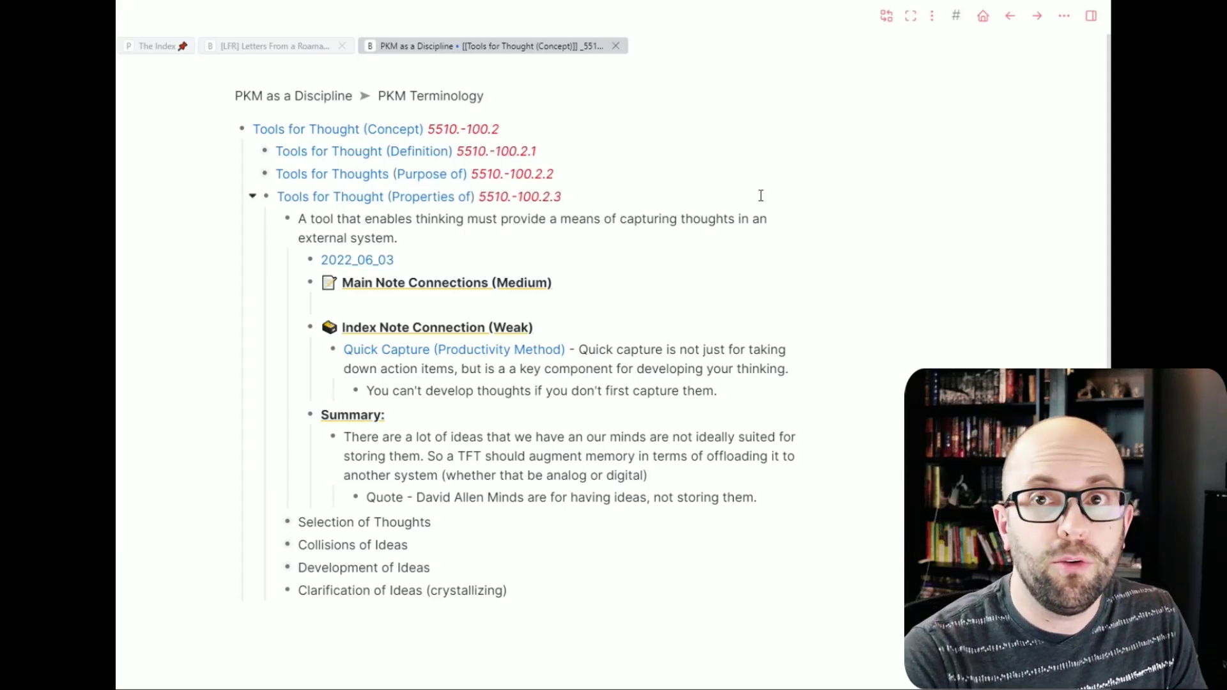
Turn the capturing-thoughts statement into a page and append the italic address _5510.-100.2.3.1_
right_click(287, 219)
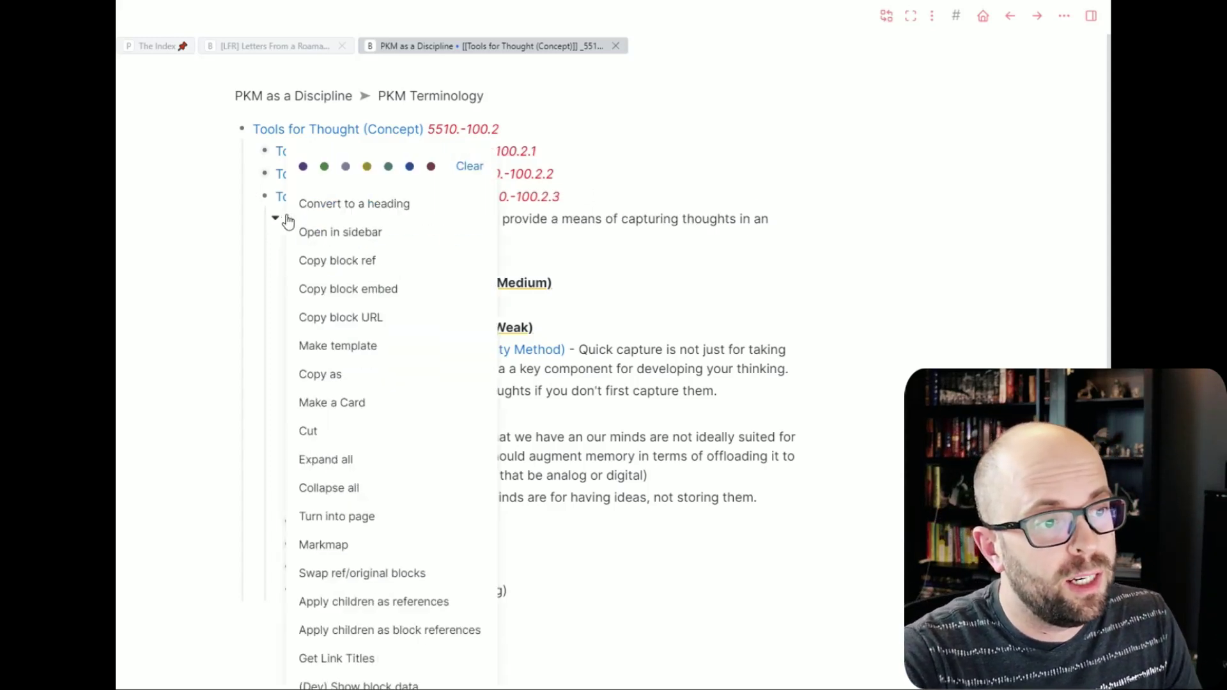
left_click(356, 494)
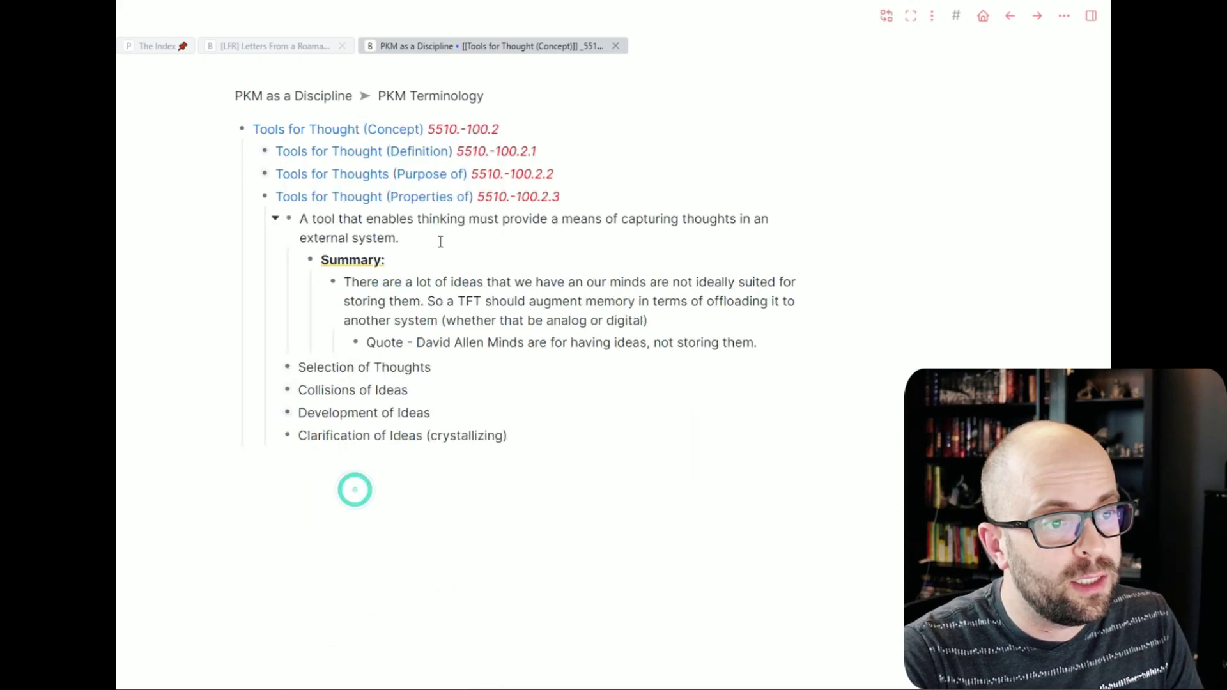
left_click(440, 238)
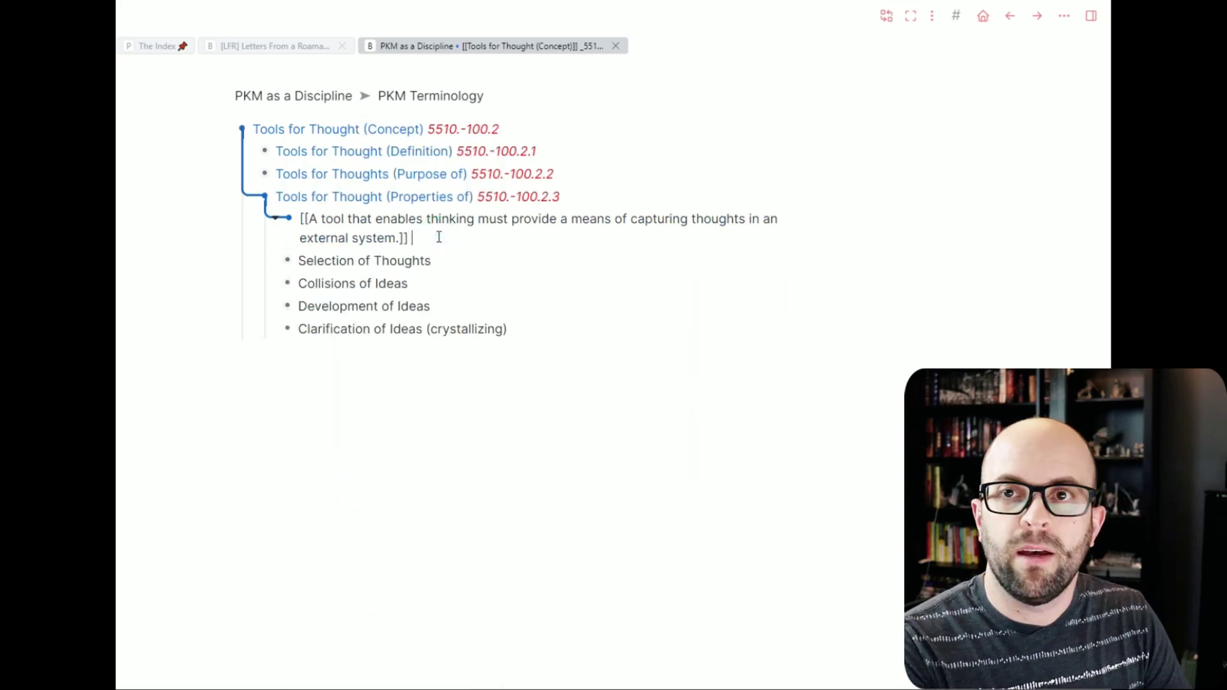
type("_5510")
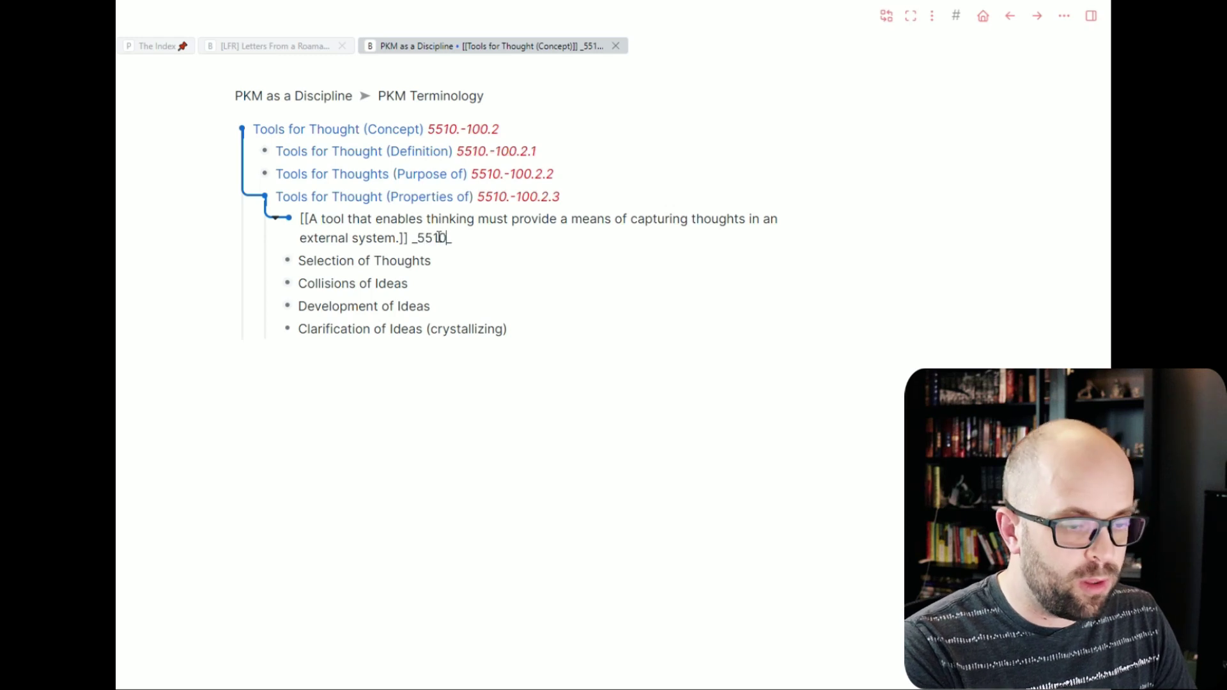
type(".-100")
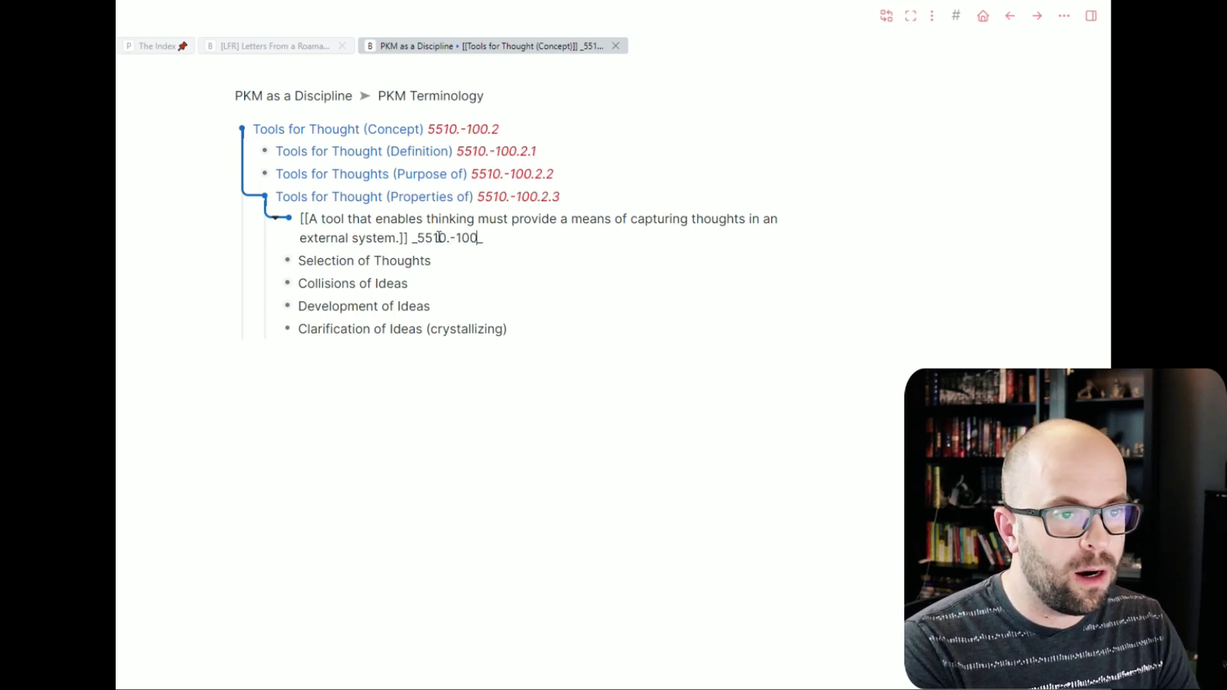
type(".2.3")
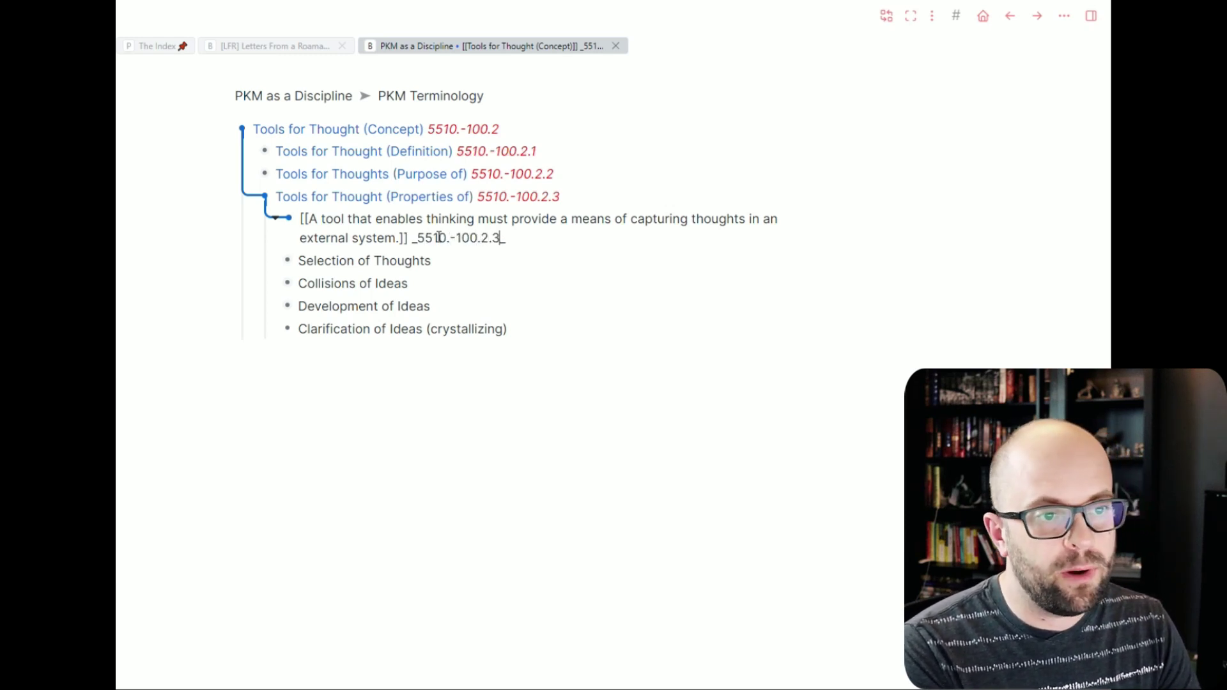
type(".1")
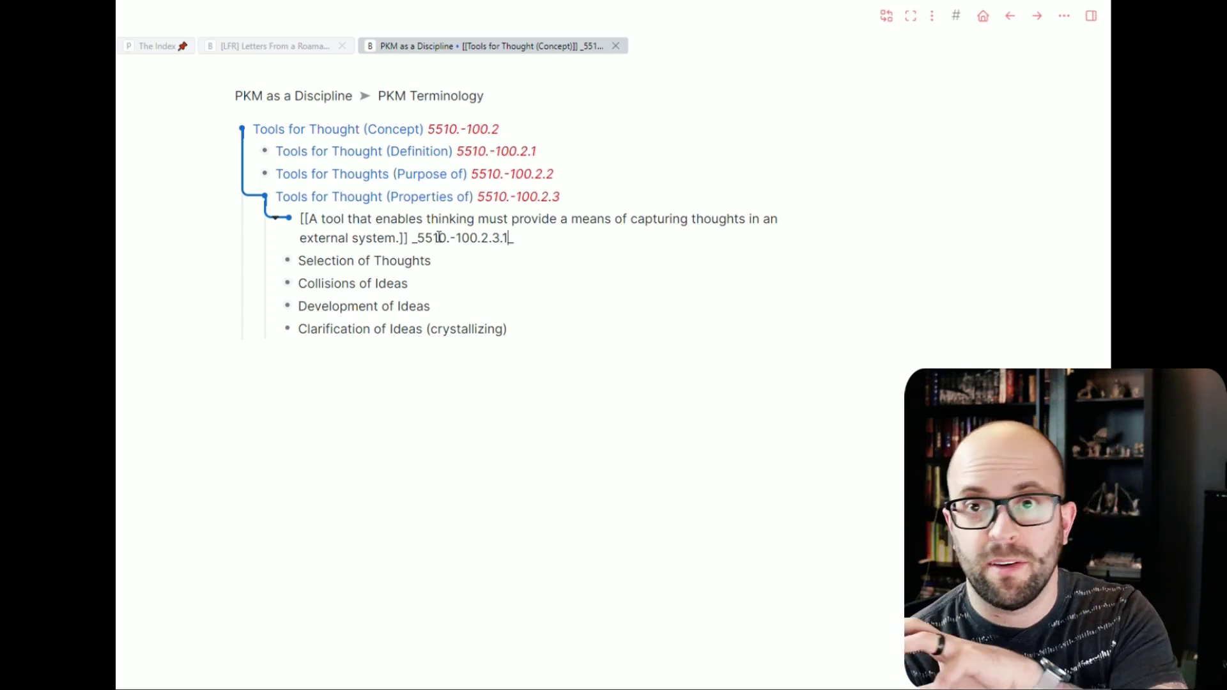
left_click(302, 219)
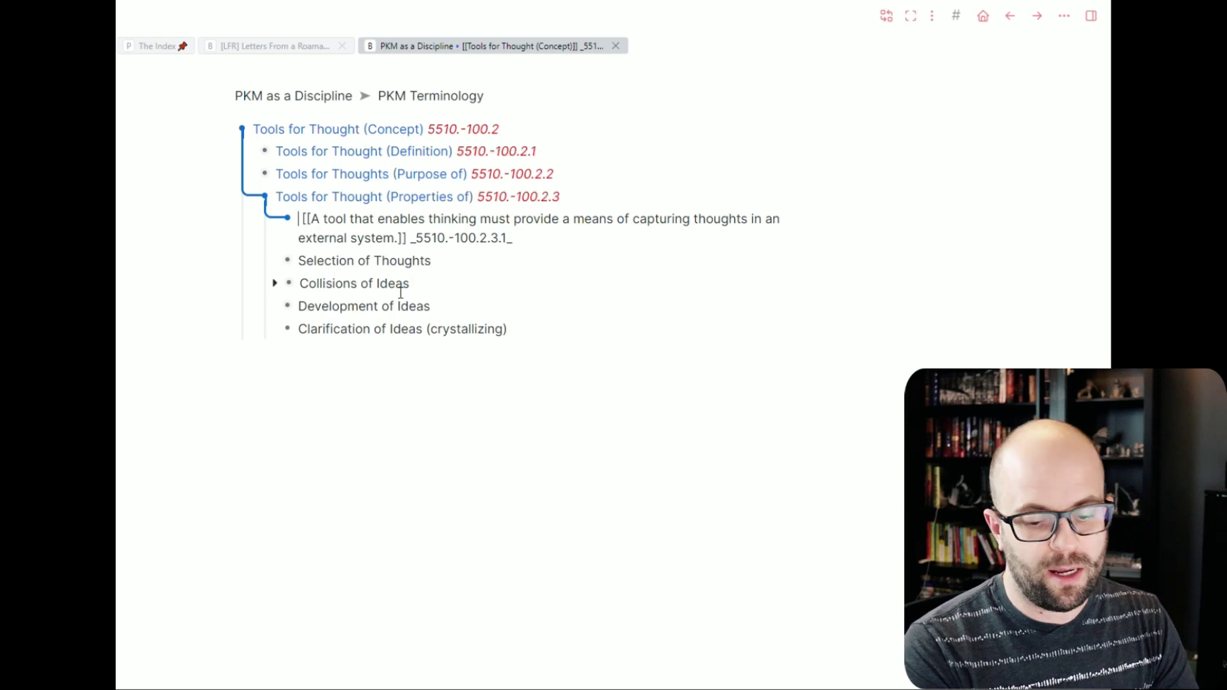
Prefix the statement's page link with a ==Capture== highlight tag
type("==")
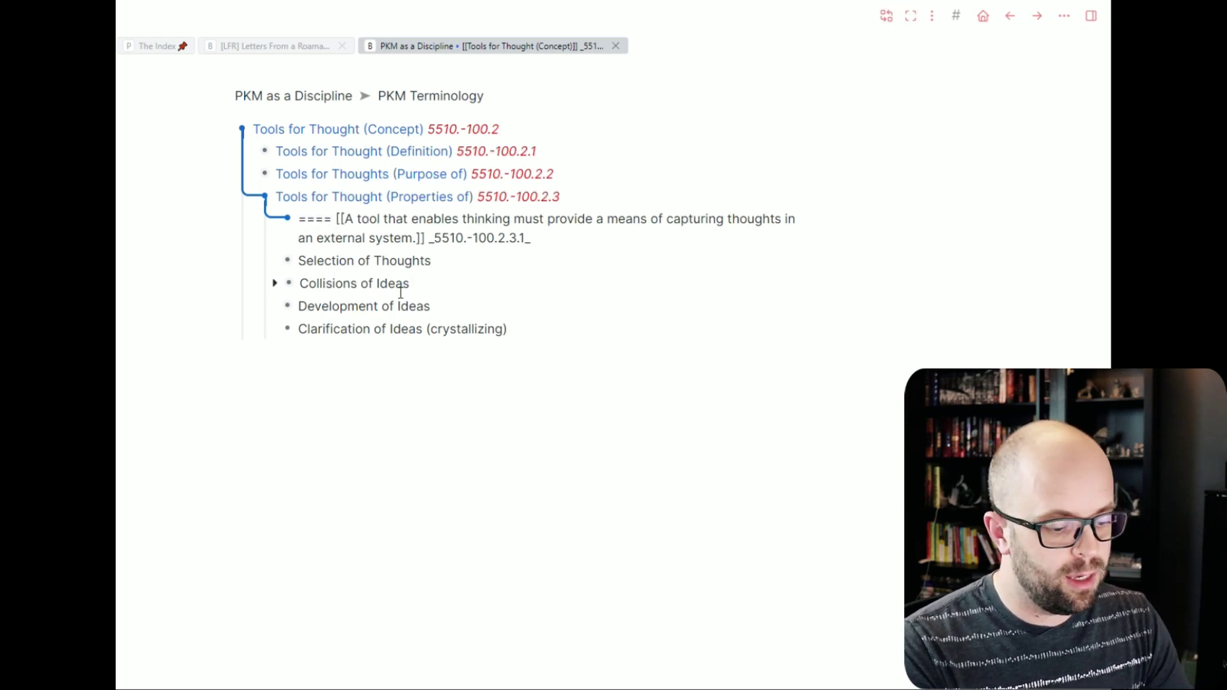
type("Capture")
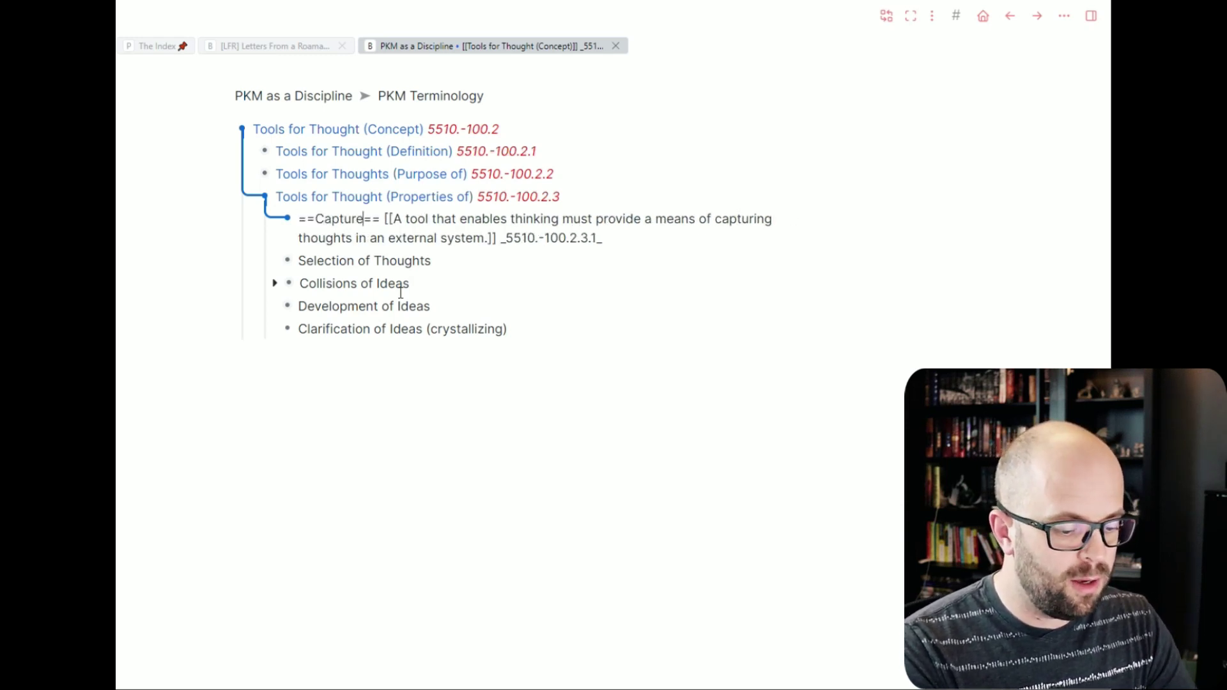
key("Escape")
left_click(129, 234)
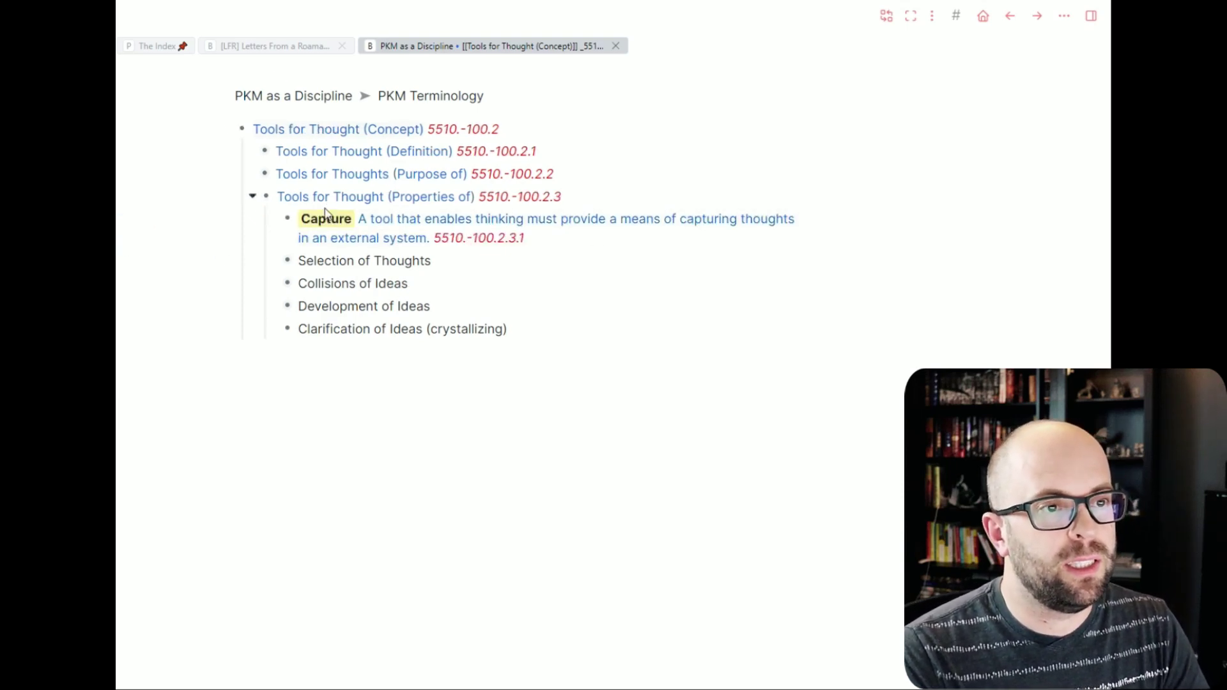
left_click(123, 263)
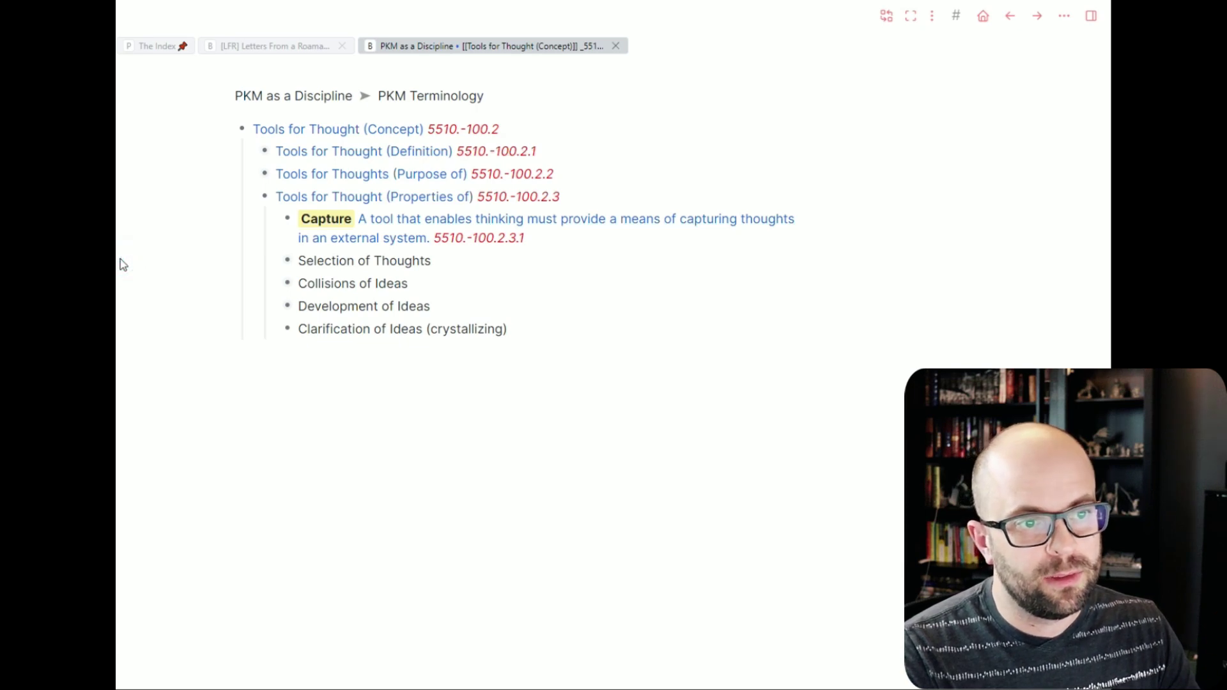